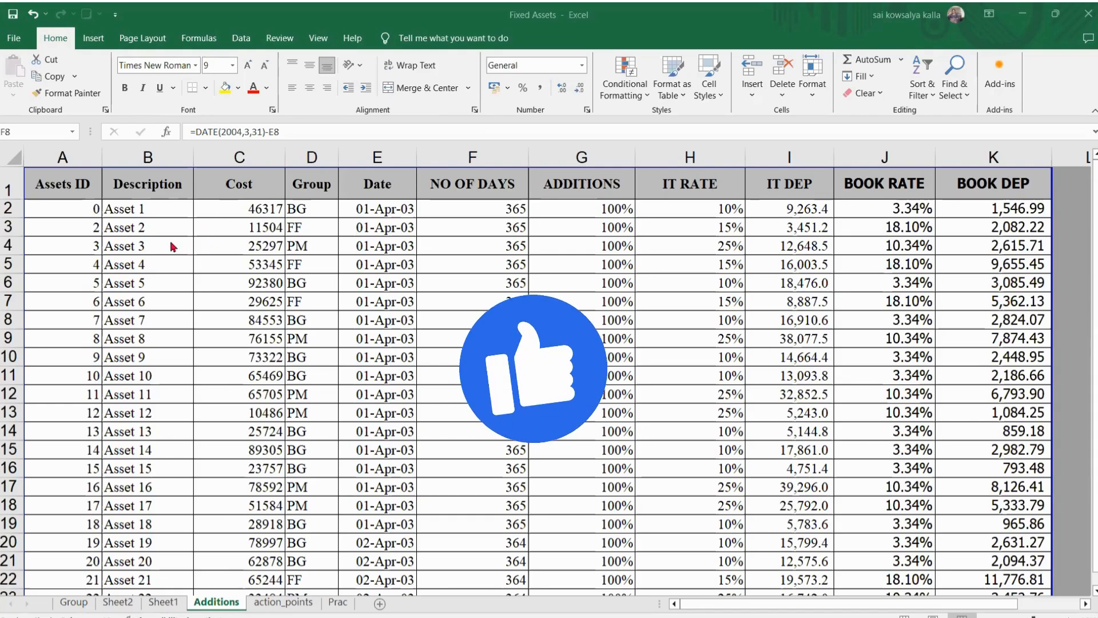
- Examine the cell references and formula bar contents of several Cost cells in the Additions sheet, including C8 and C6
ctrl+scroll(172, 248, down, 1)
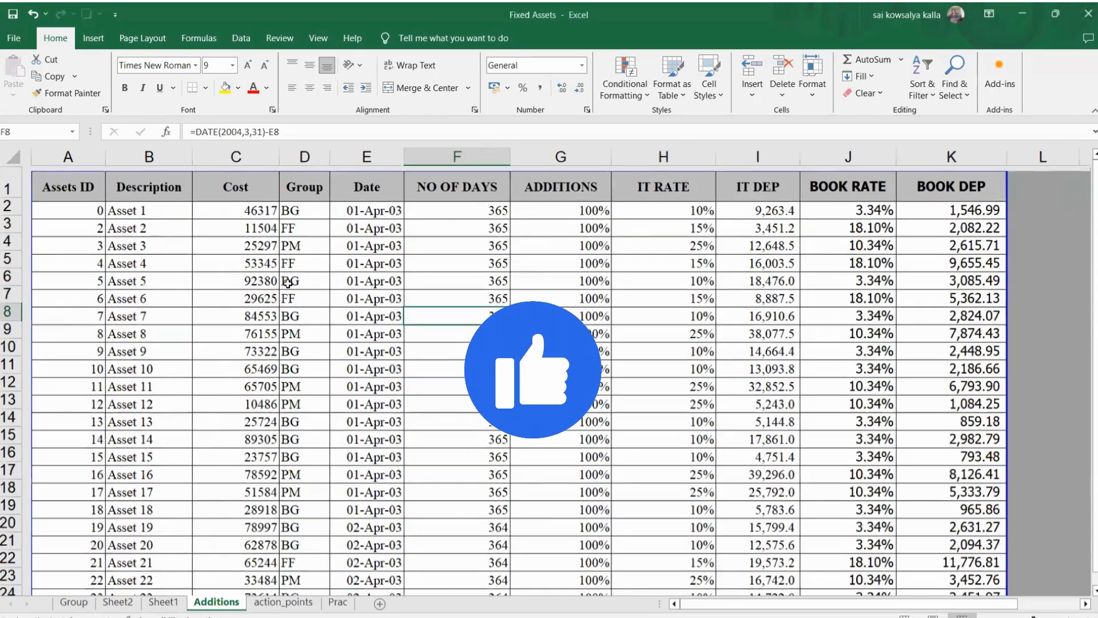
ctrl+scroll(288, 282, down, 1)
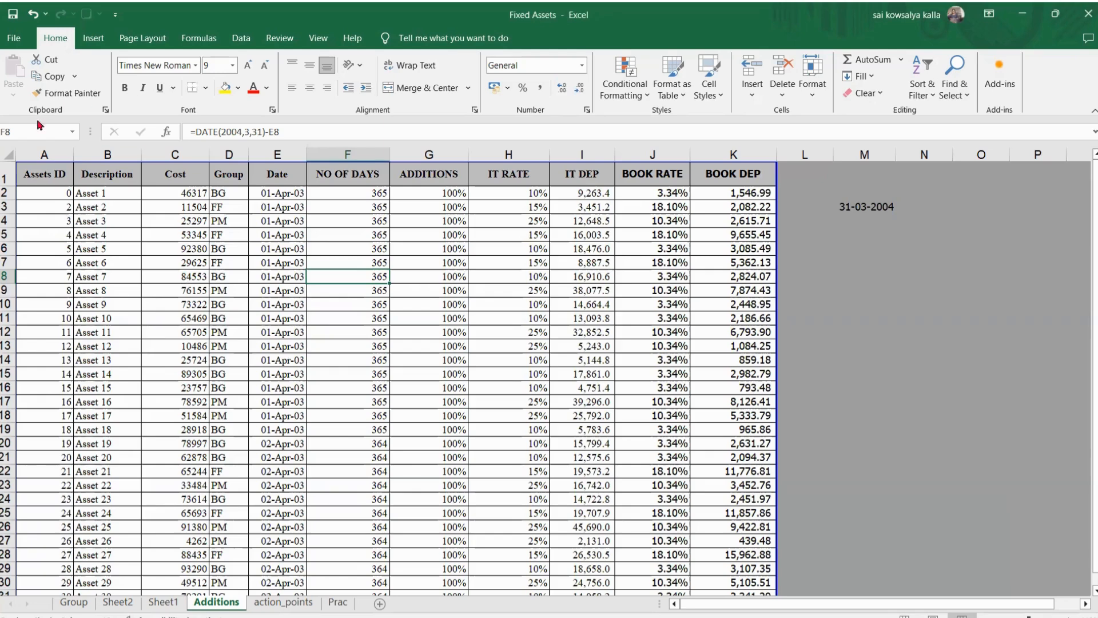
click(11, 132)
click(252, 290)
click(205, 274)
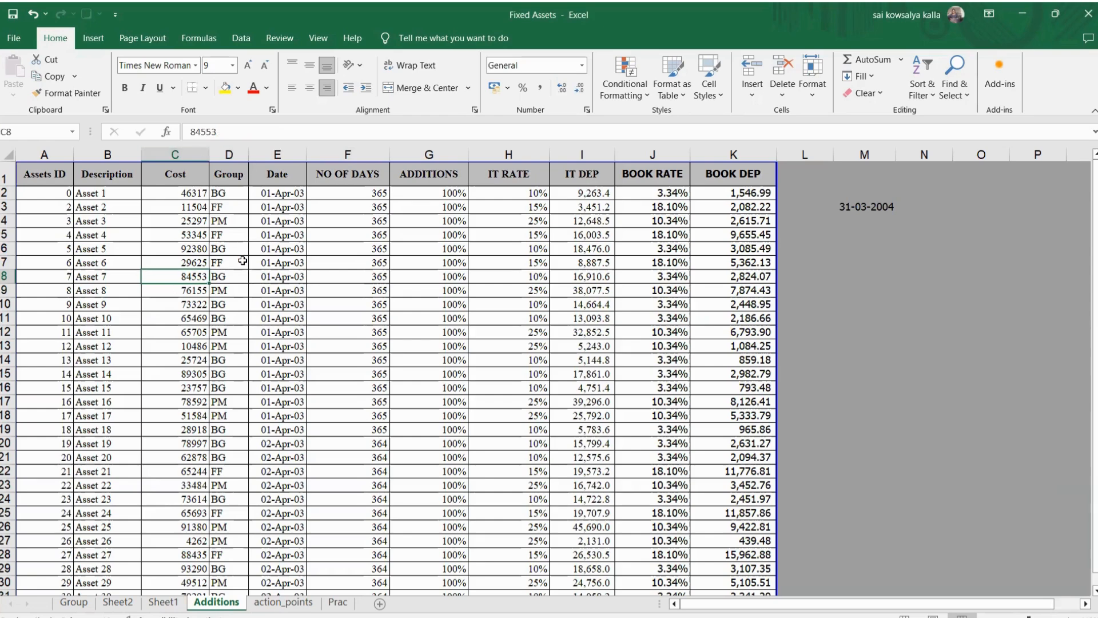
drag(216, 133, 185, 132)
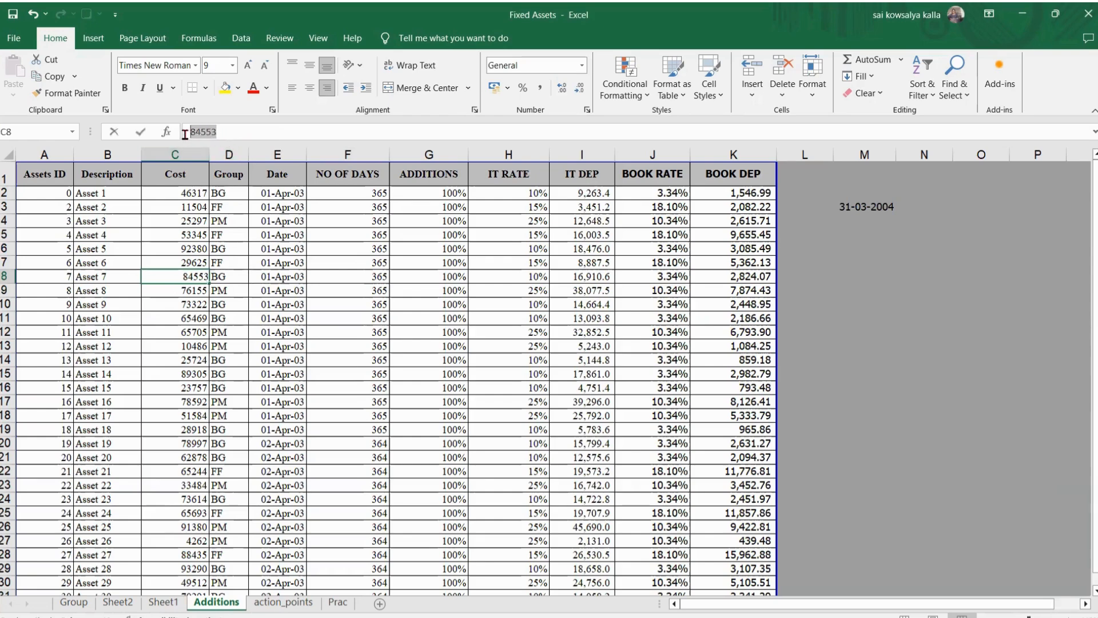
click(182, 254)
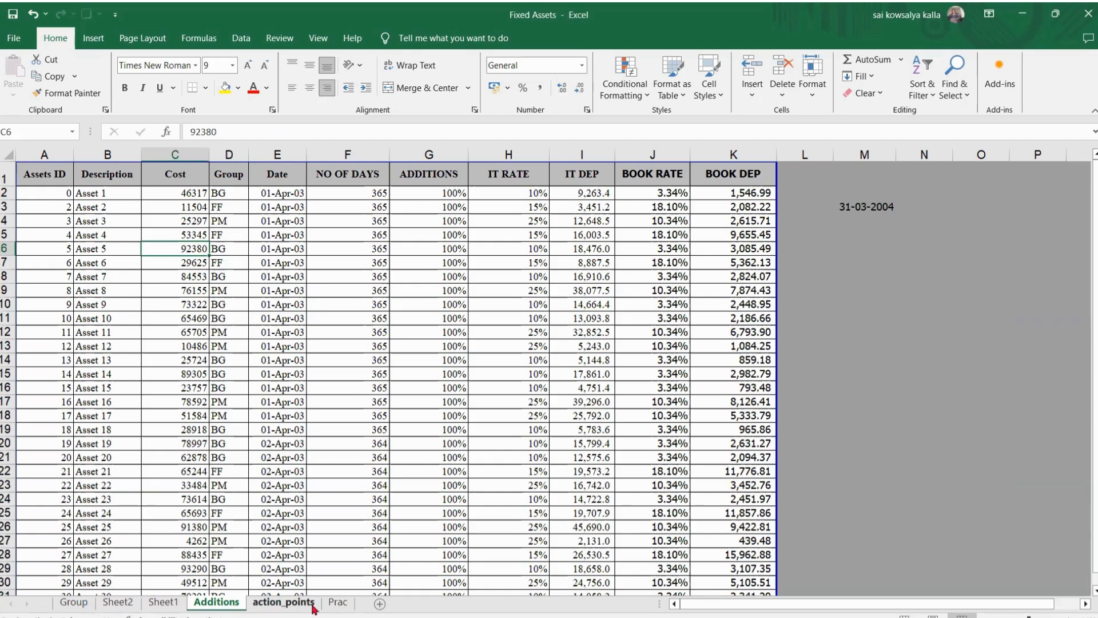
- Review the workbook's sheets Group, Sheet2, Sheet1, Additions, action_points and Prac, and return to Additions
click(73, 602)
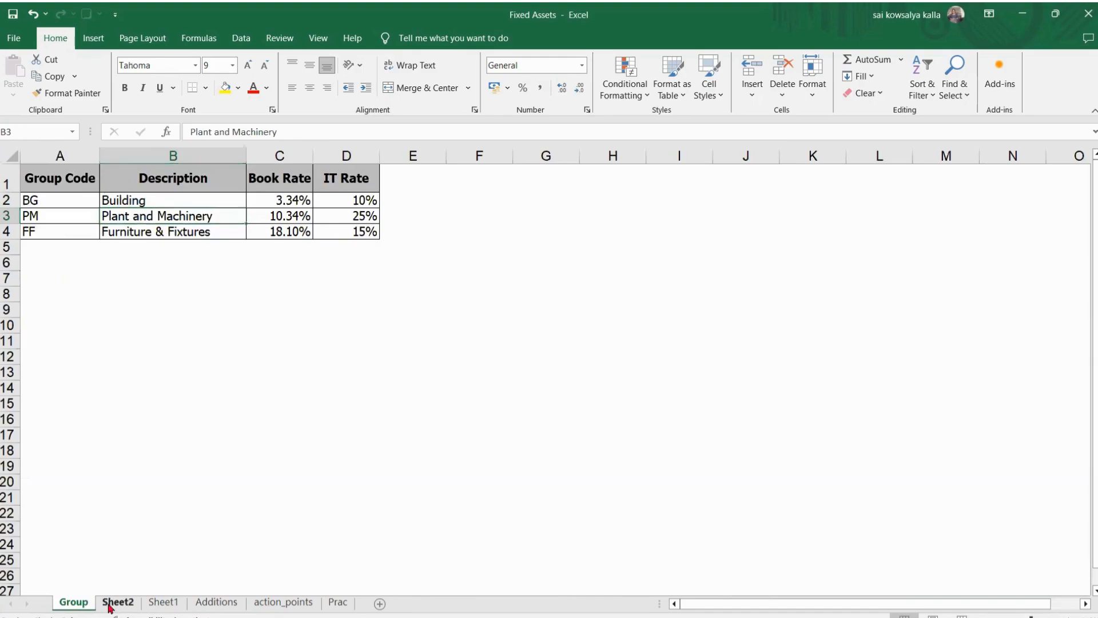
click(116, 602)
click(160, 602)
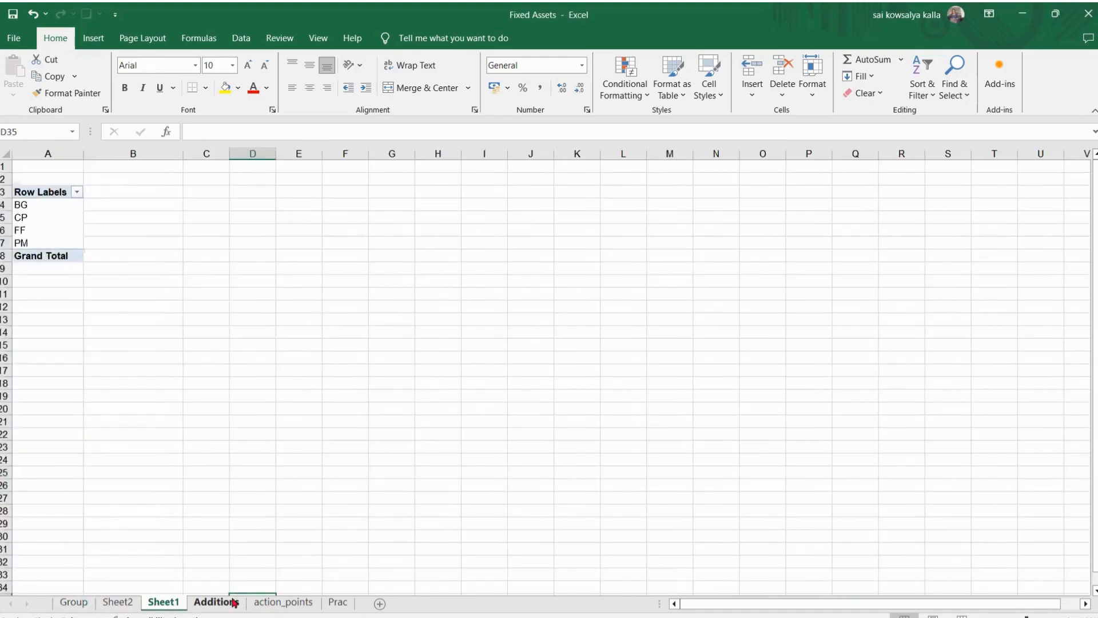
click(220, 601)
click(281, 604)
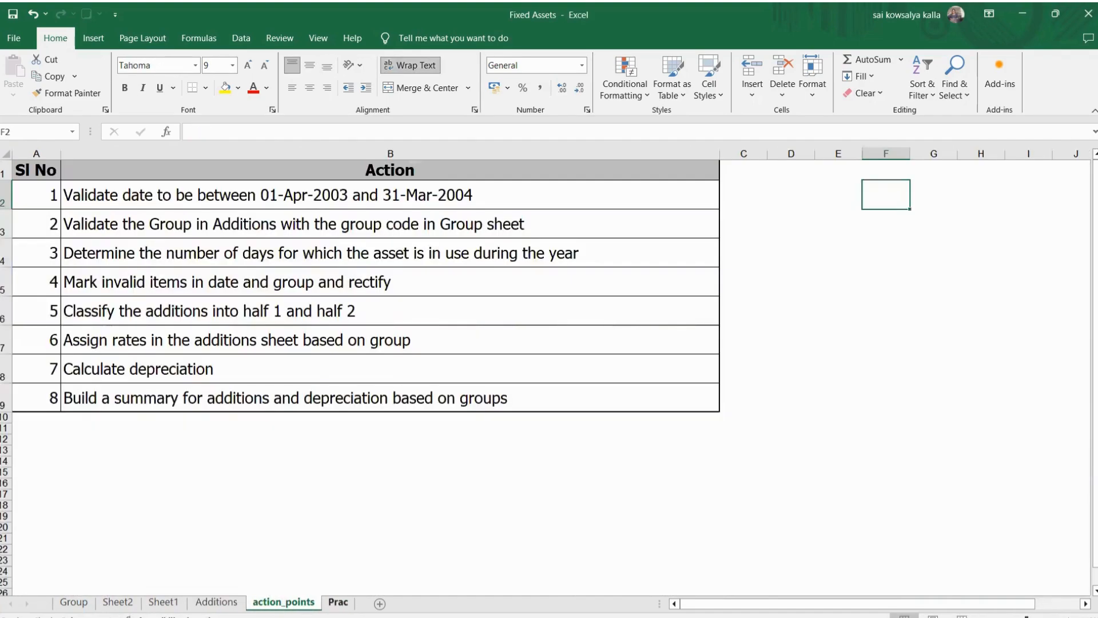
click(337, 602)
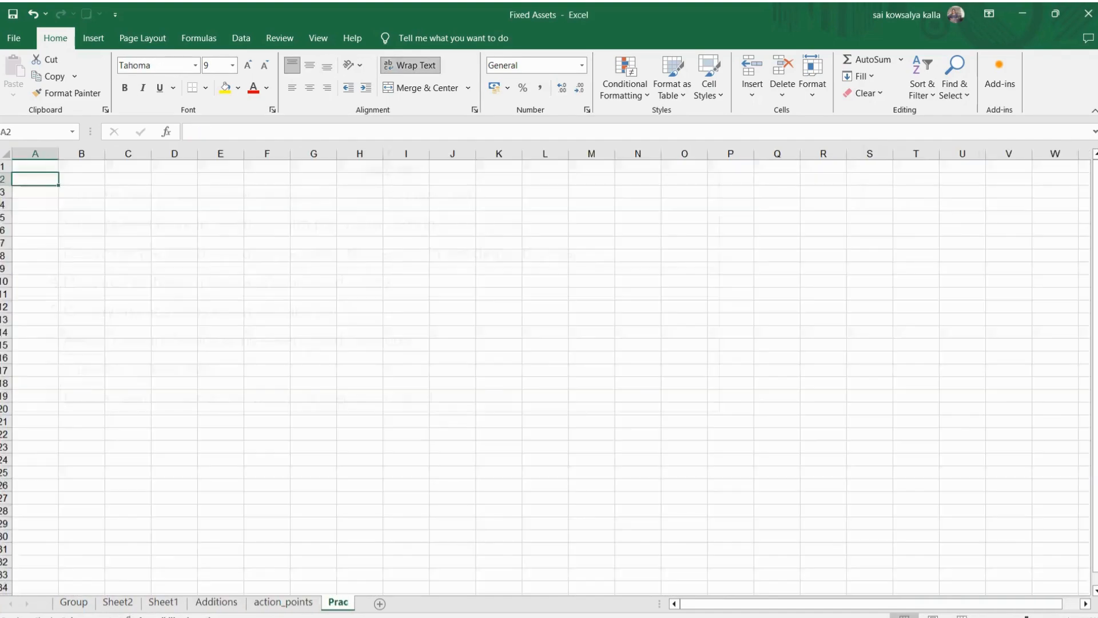
click(216, 603)
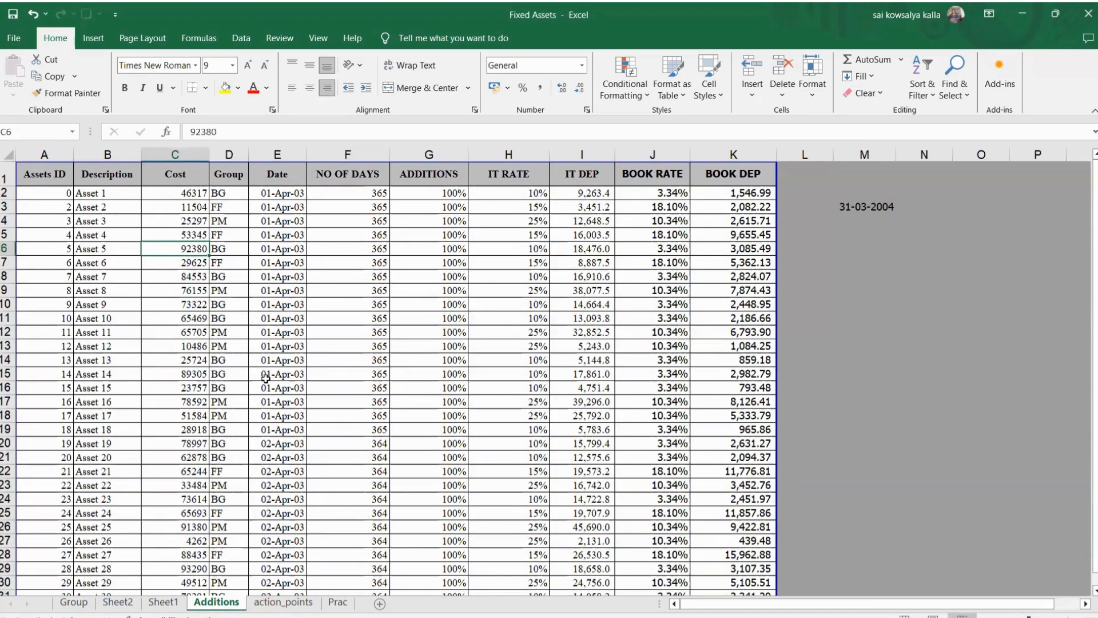
- Browse the asset records down the Additions sheet and return to the first row
scroll(211, 336, down, 18)
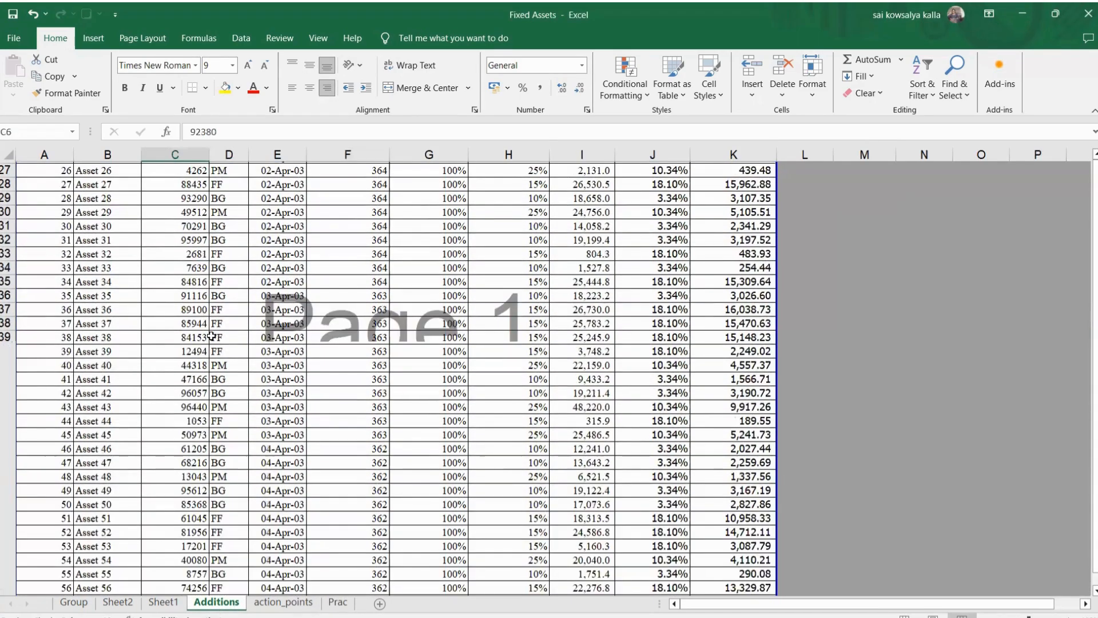
scroll(211, 336, down, 20)
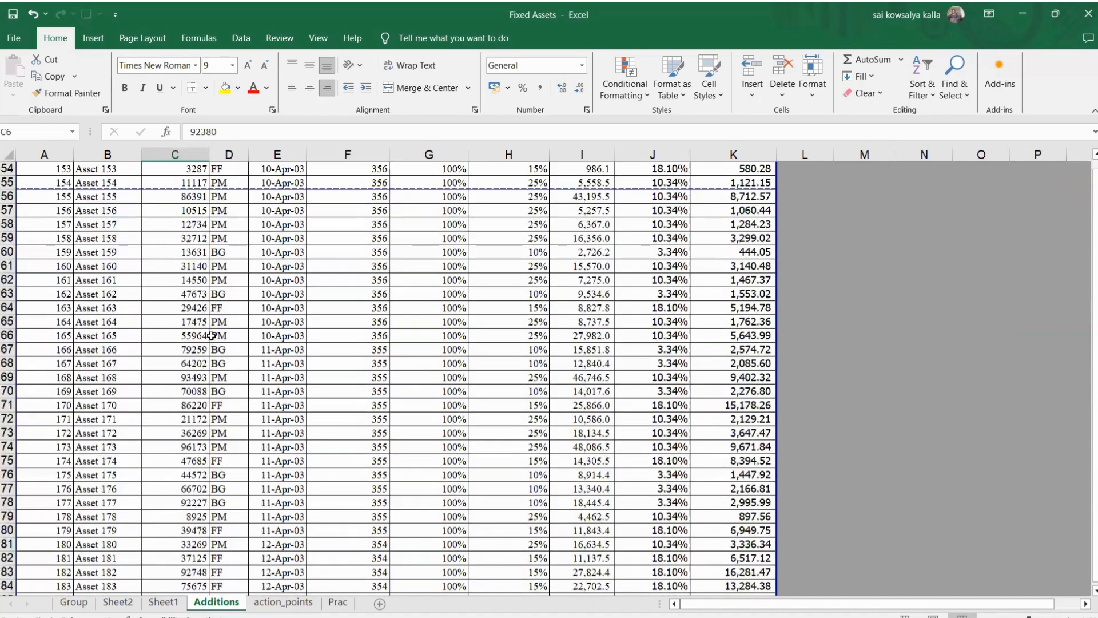
scroll(211, 335, up, 20)
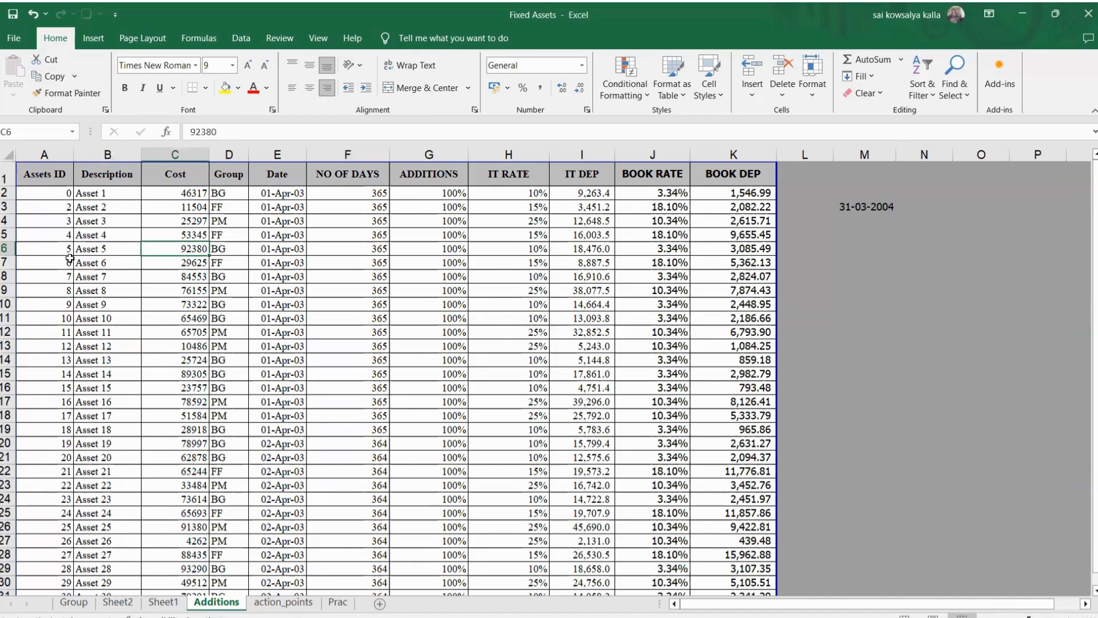
scroll(70, 259, up, 2)
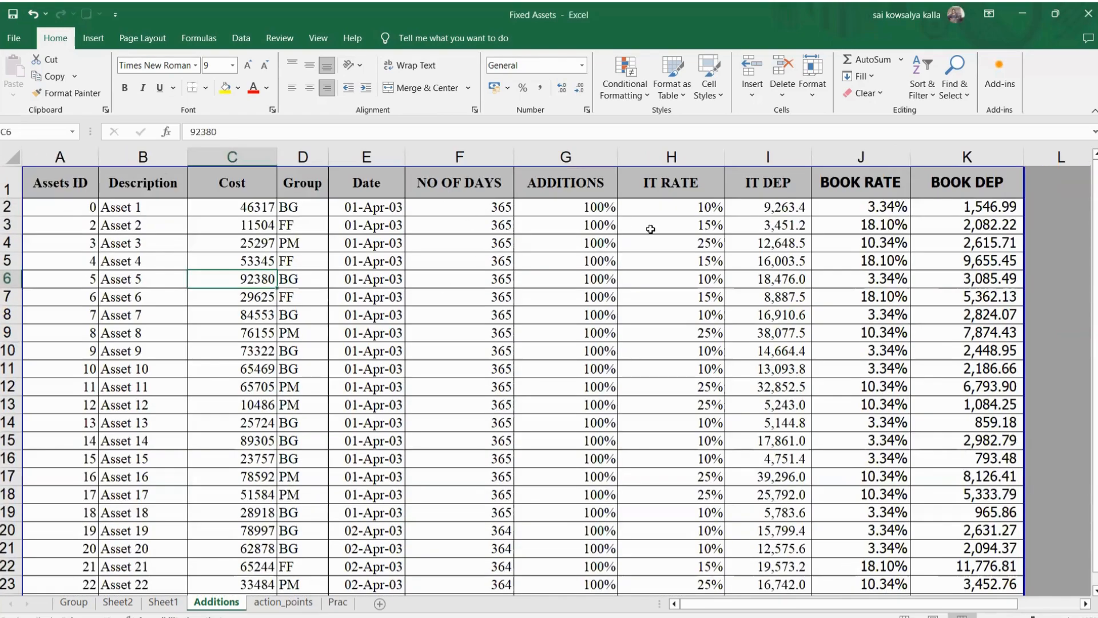
- View the available fonts for the Asset 1 description in B2 without changing its font
click(130, 260)
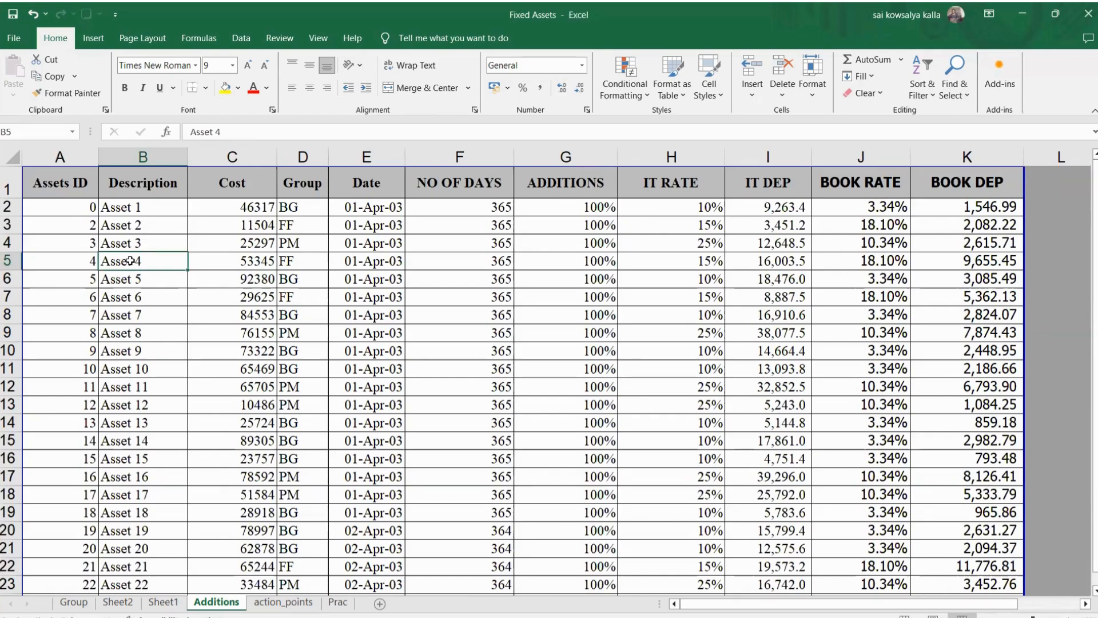
click(109, 205)
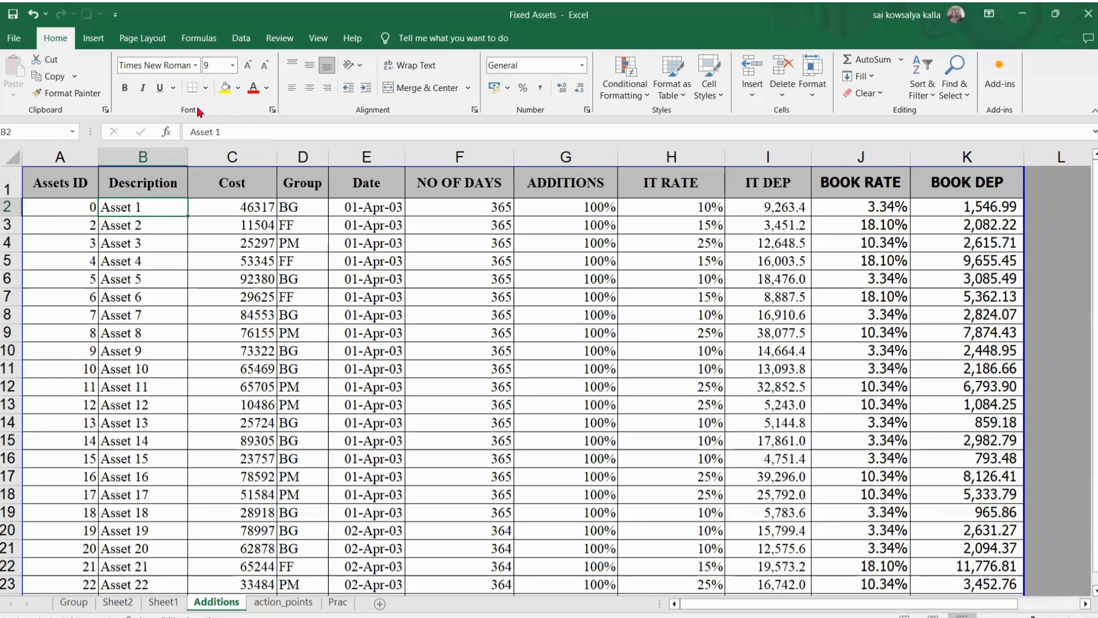
click(198, 67)
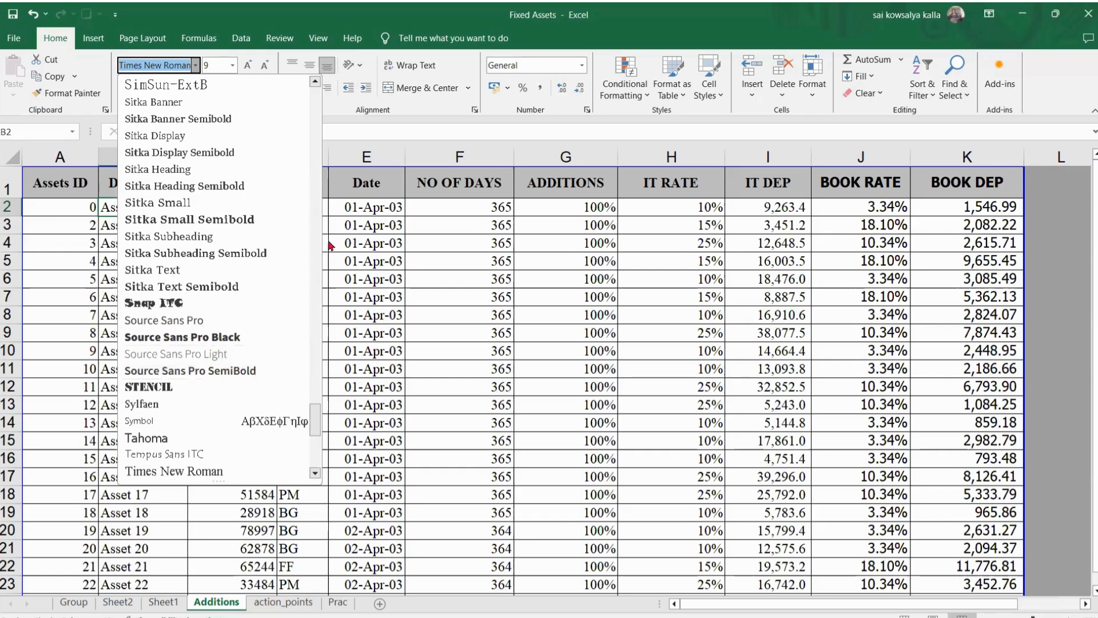
click(110, 278)
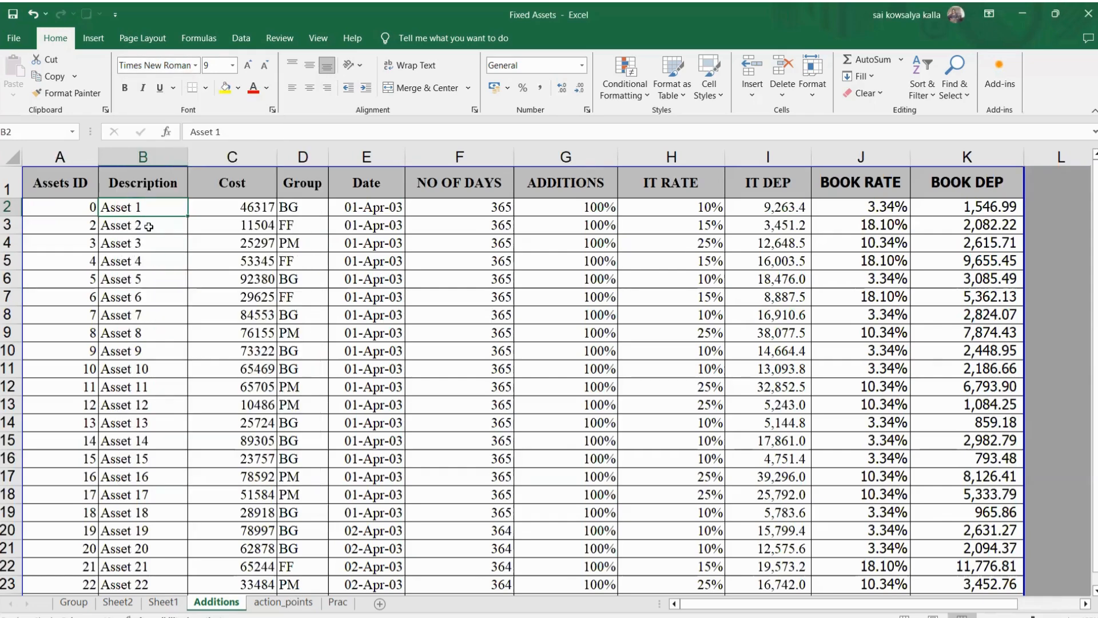
- Go to the Group sheet and select the Building description in B2
click(74, 602)
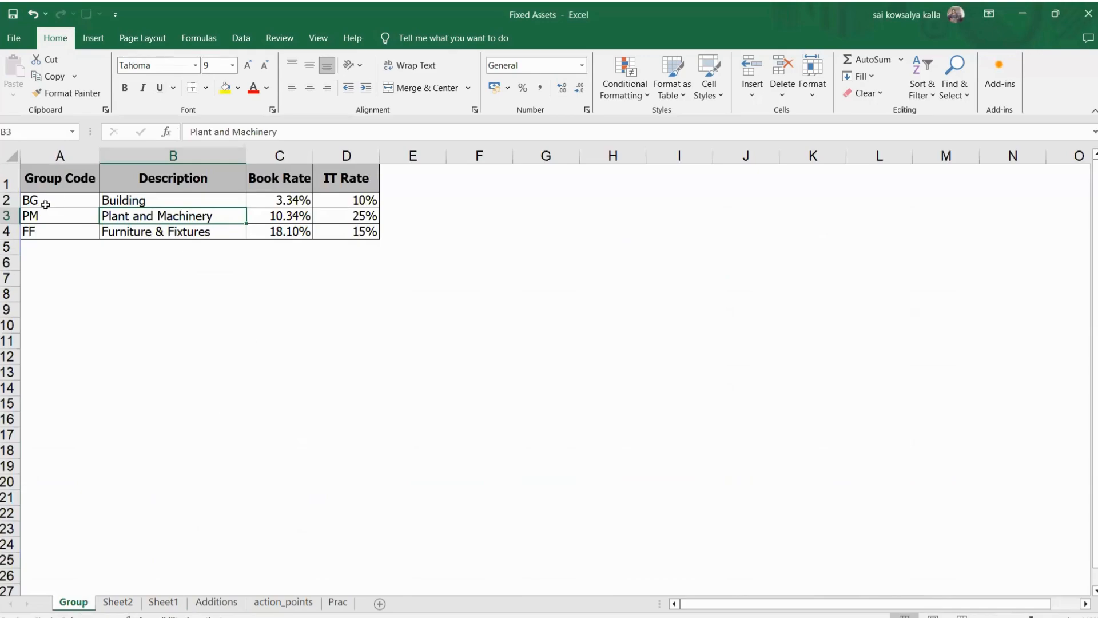
scroll(69, 149, up, 5)
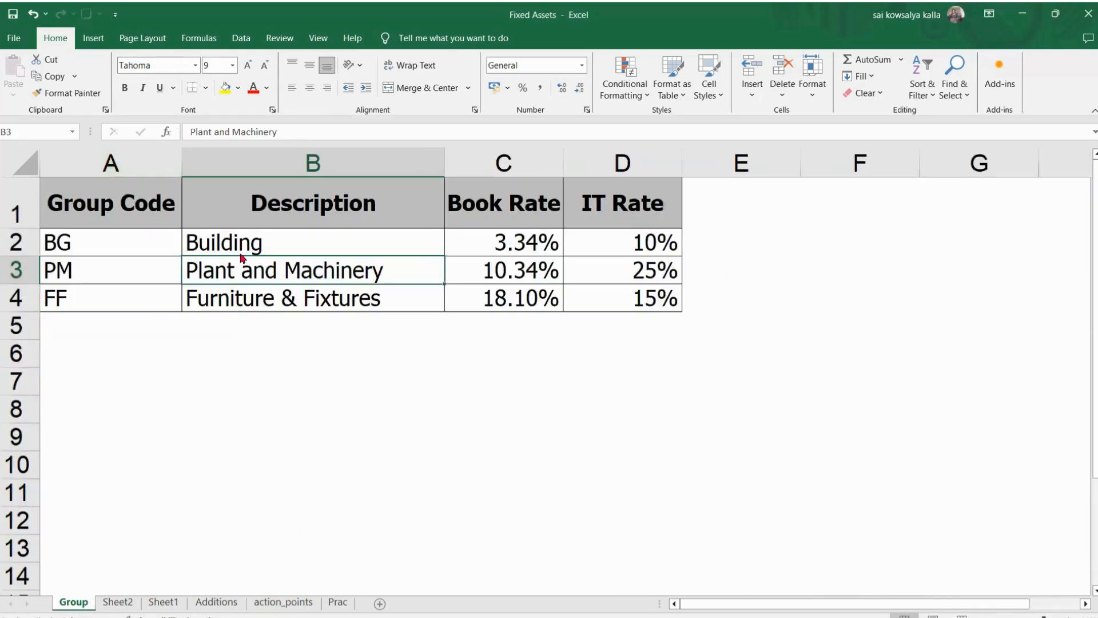
click(230, 249)
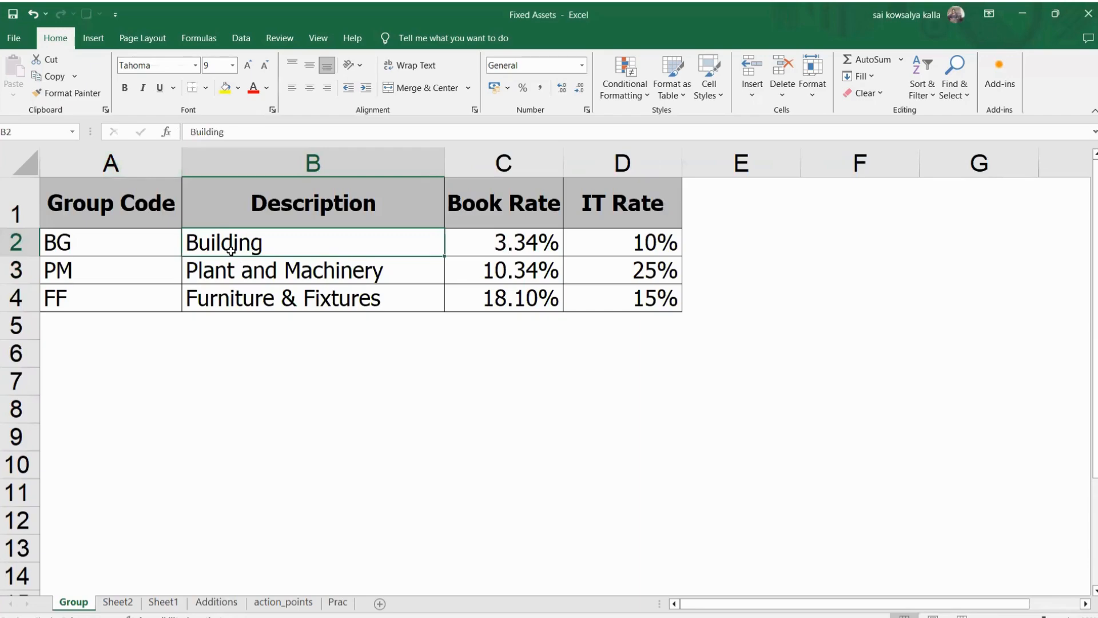
- Set the font of the Building description to Wide Latin
click(195, 73)
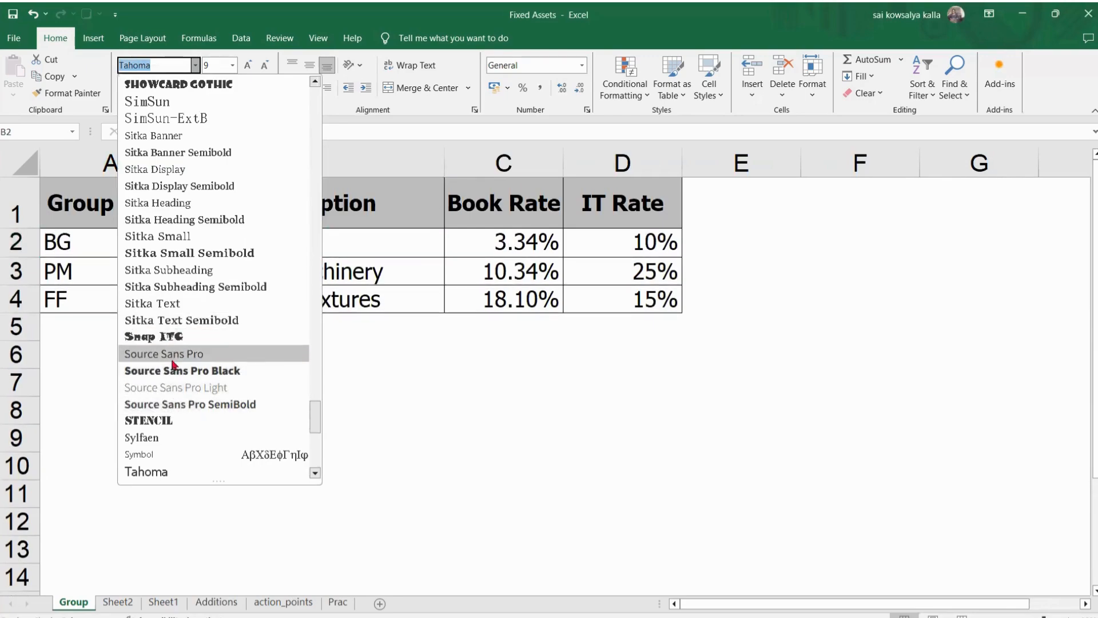
scroll(174, 365, down, 2)
scroll(174, 365, down, 4)
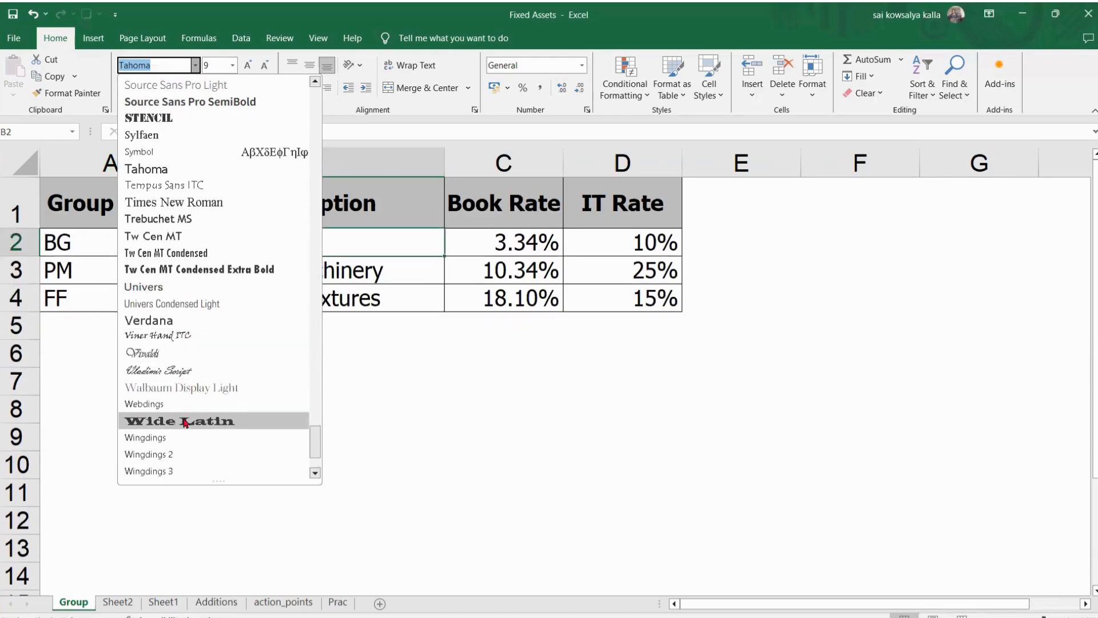
scroll(273, 371, down, 2)
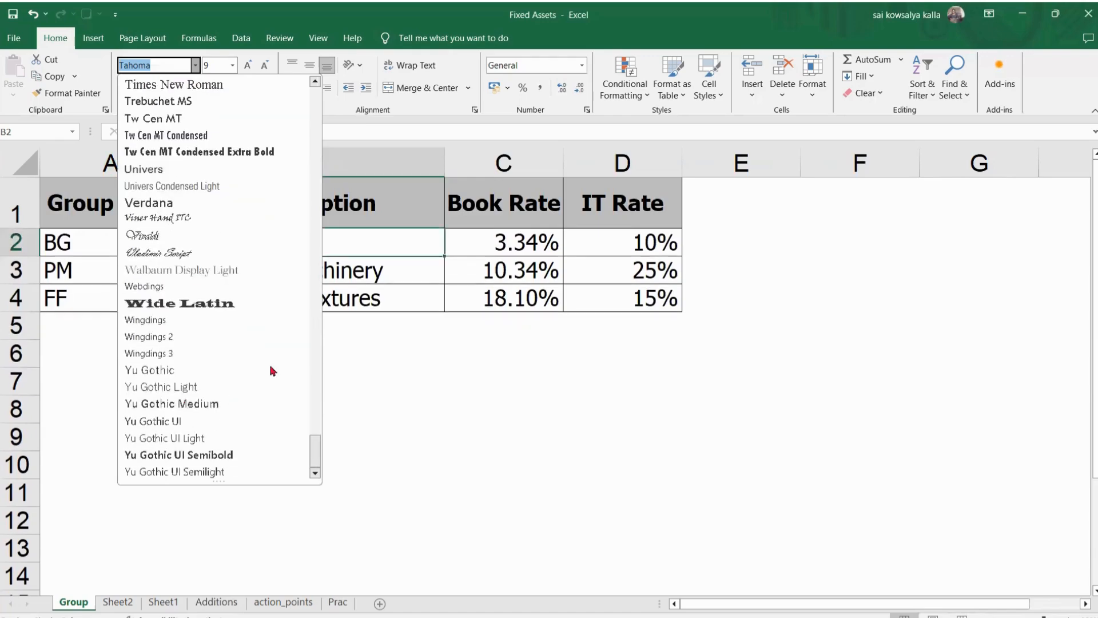
click(193, 309)
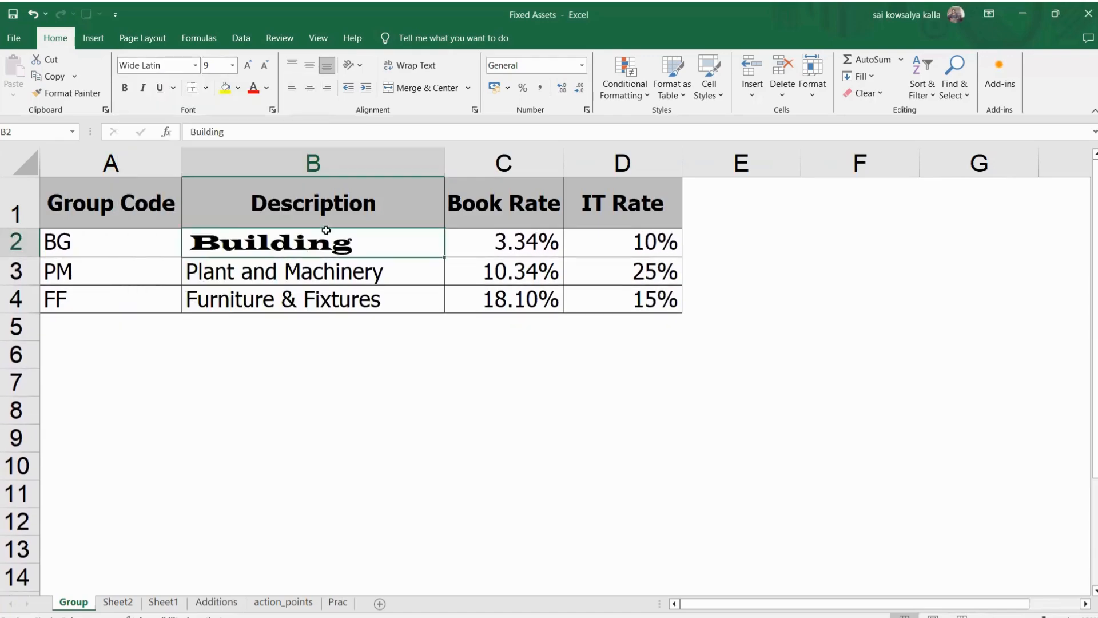
- Change the font of the Building description to Vladimir Script
scroll(218, 294, down, 3)
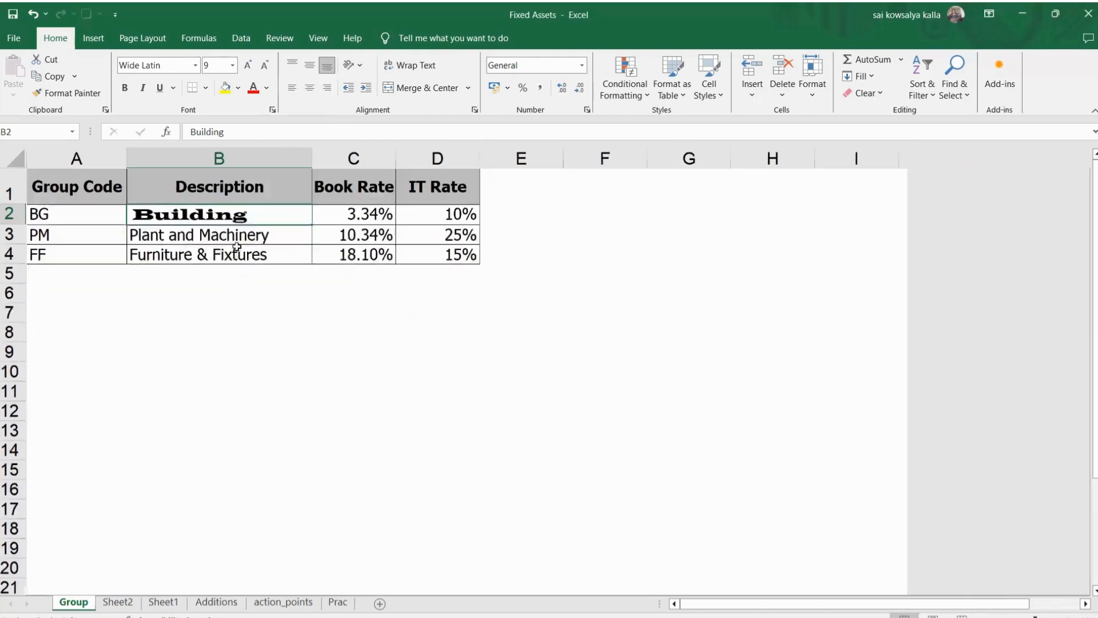
click(195, 65)
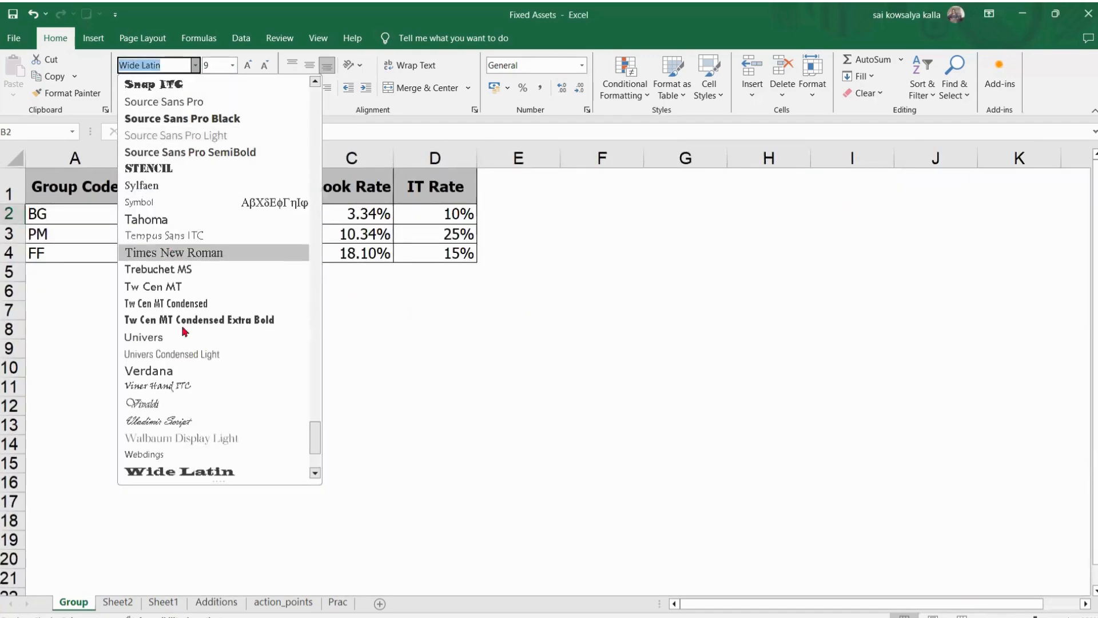
click(166, 420)
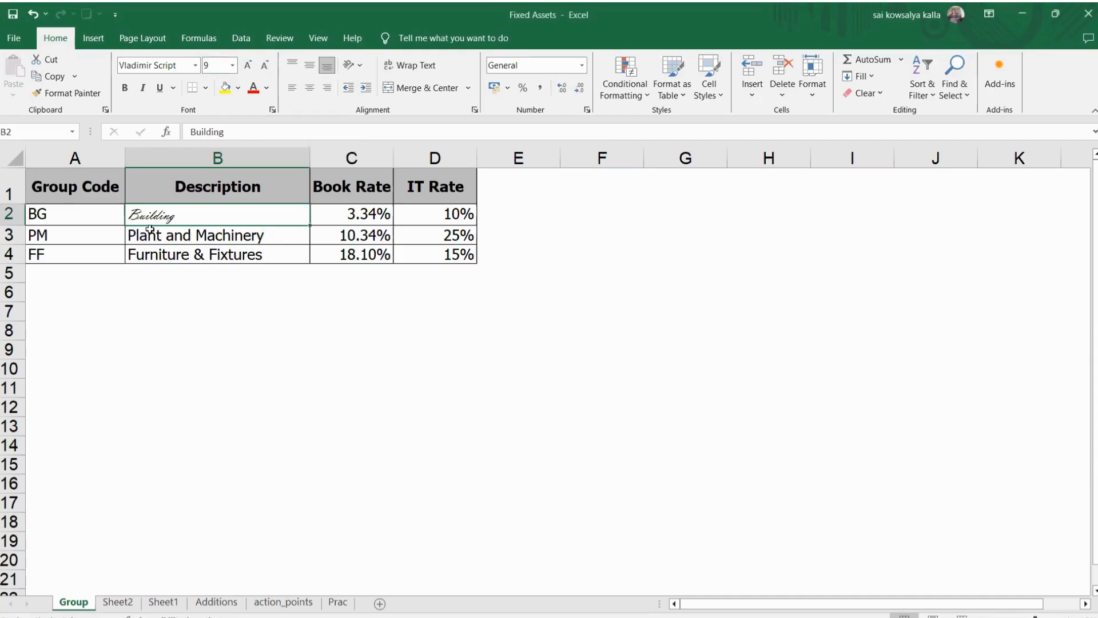
- Set the font size of the Description header in B1 to 20
click(150, 229)
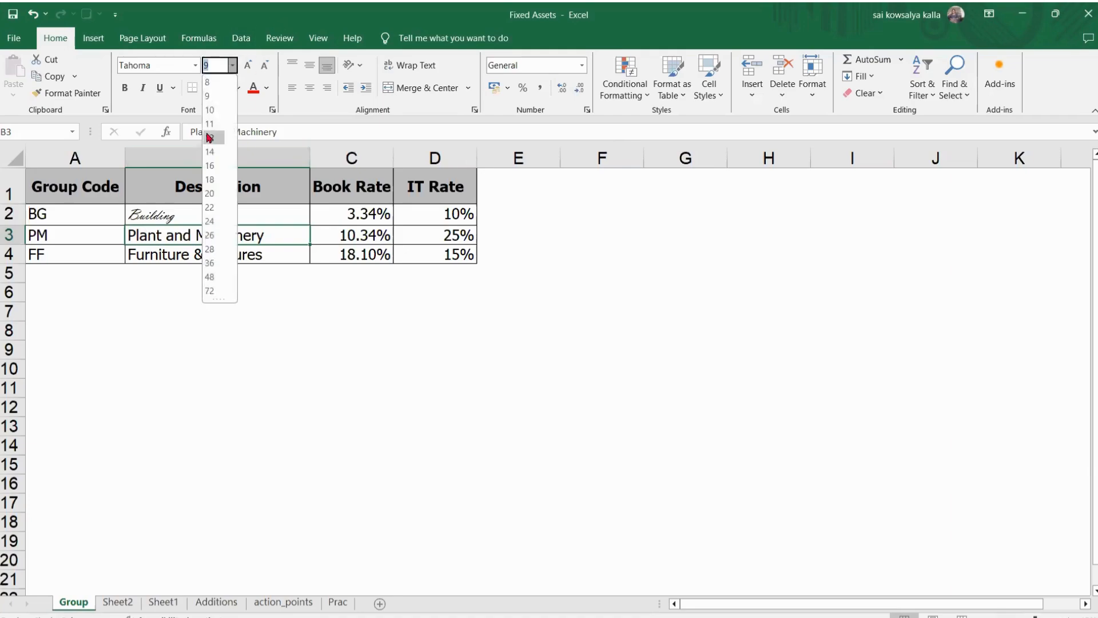
click(222, 342)
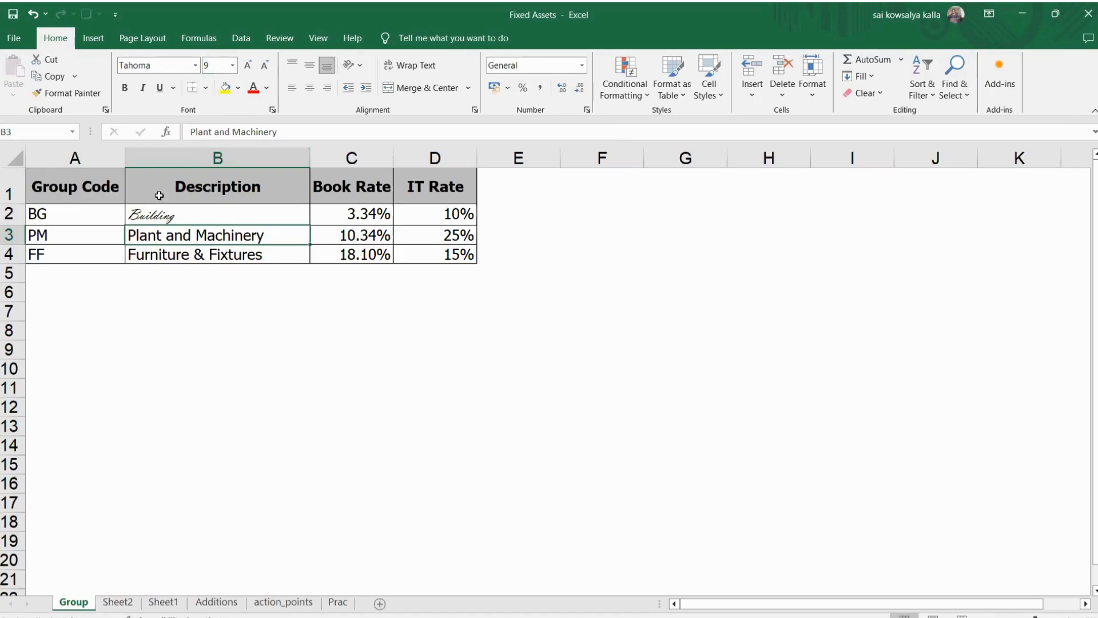
click(218, 173)
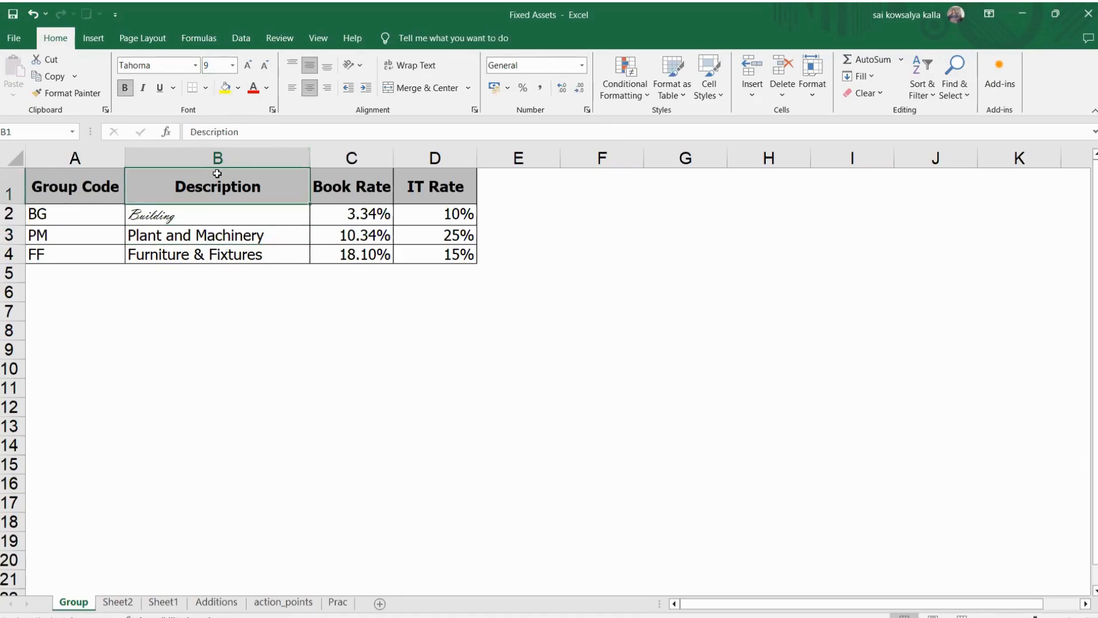
click(232, 65)
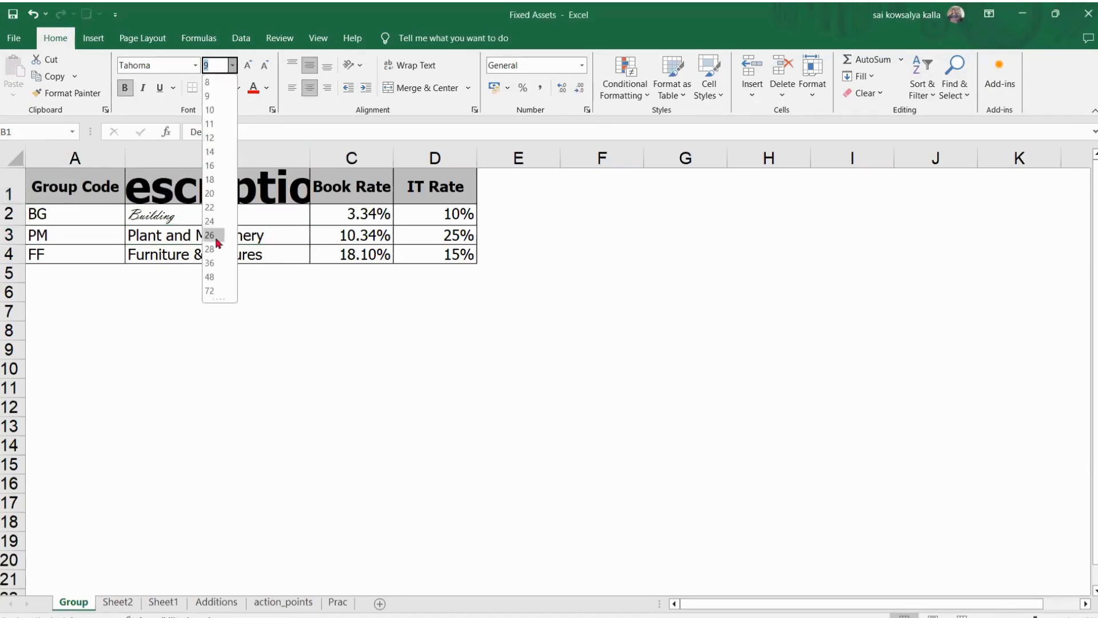
click(211, 193)
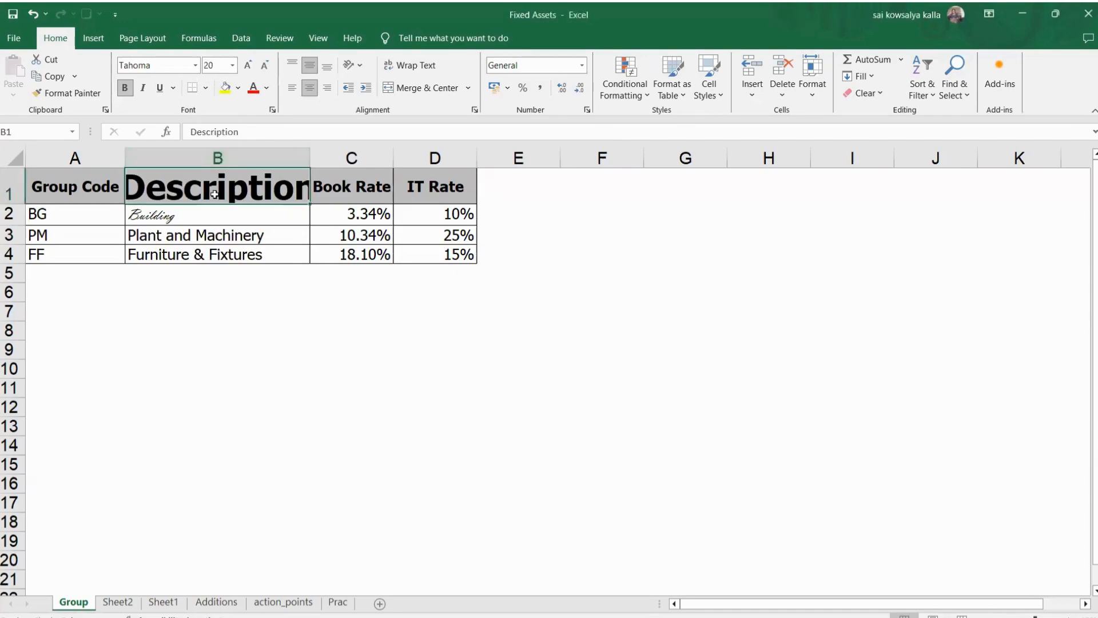
- AutoFit the width of column B to the enlarged Description header, then select the Building description in B2
key(alt+h)
key(o)
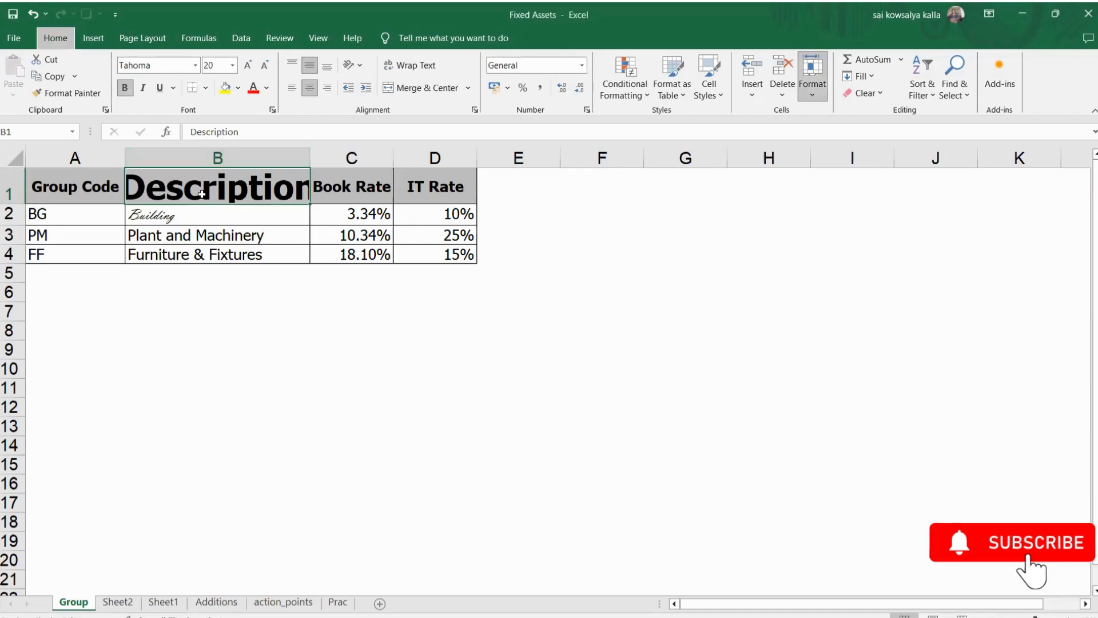
key(i)
click(198, 277)
click(234, 219)
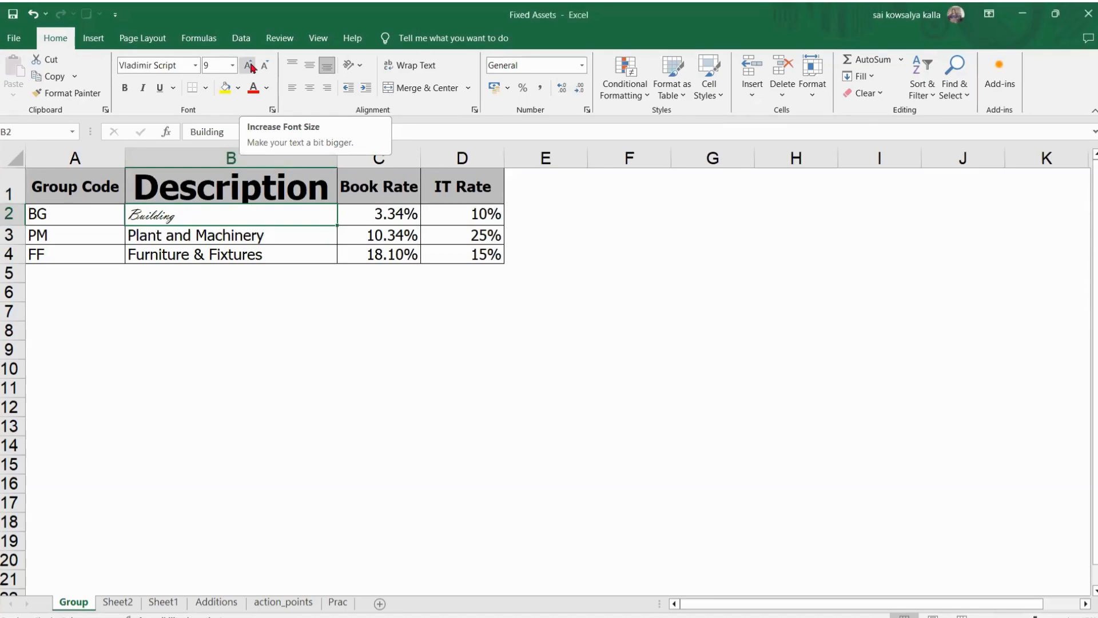
click(215, 64)
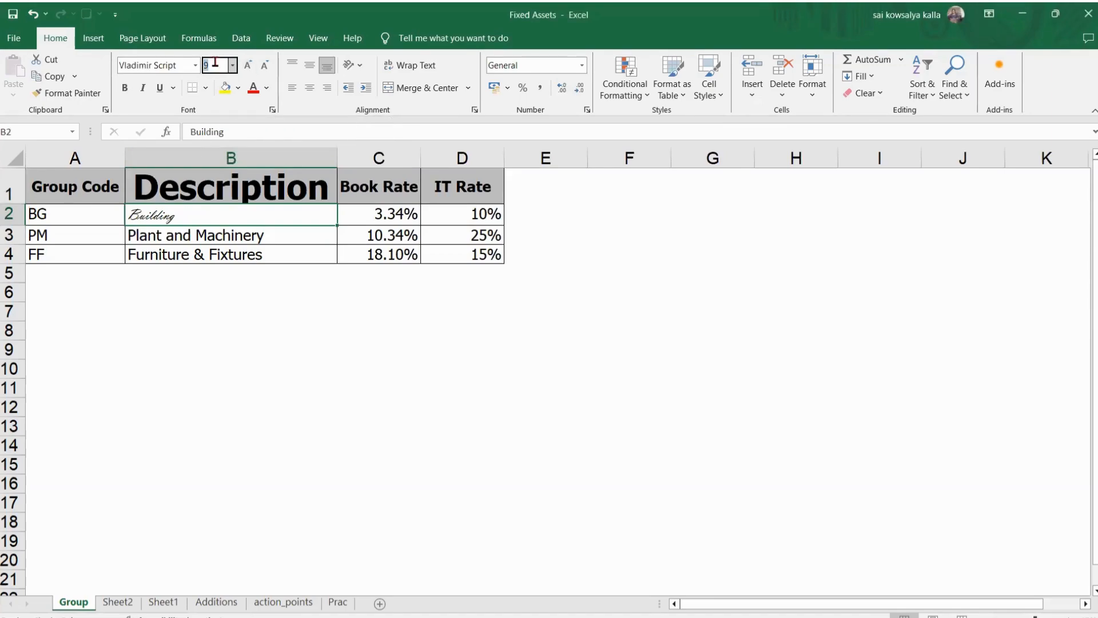
click(232, 64)
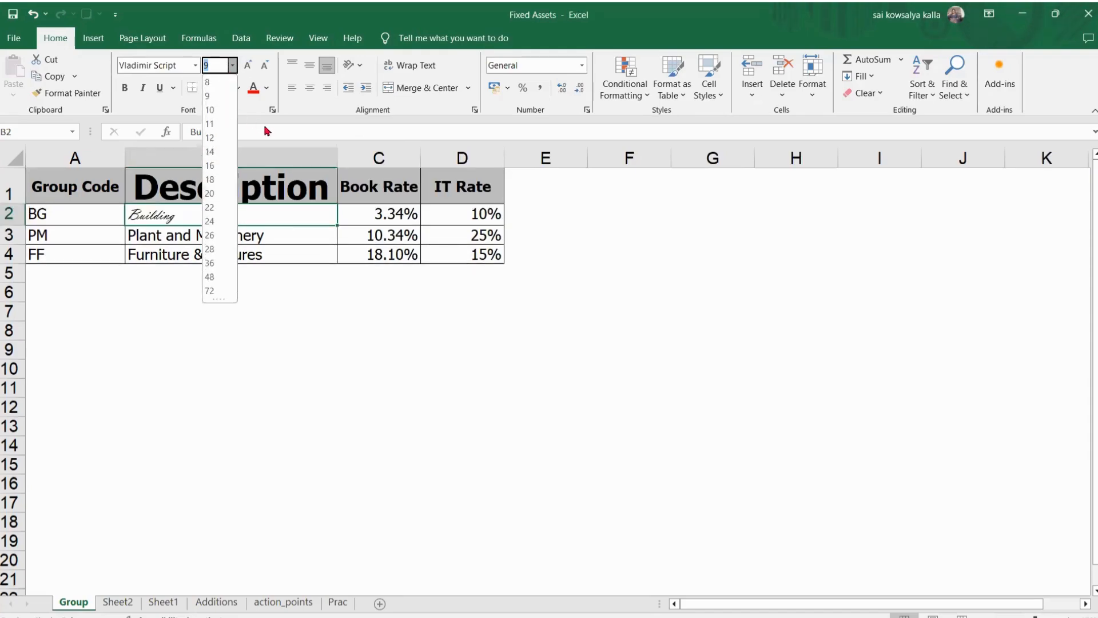
key(Escape)
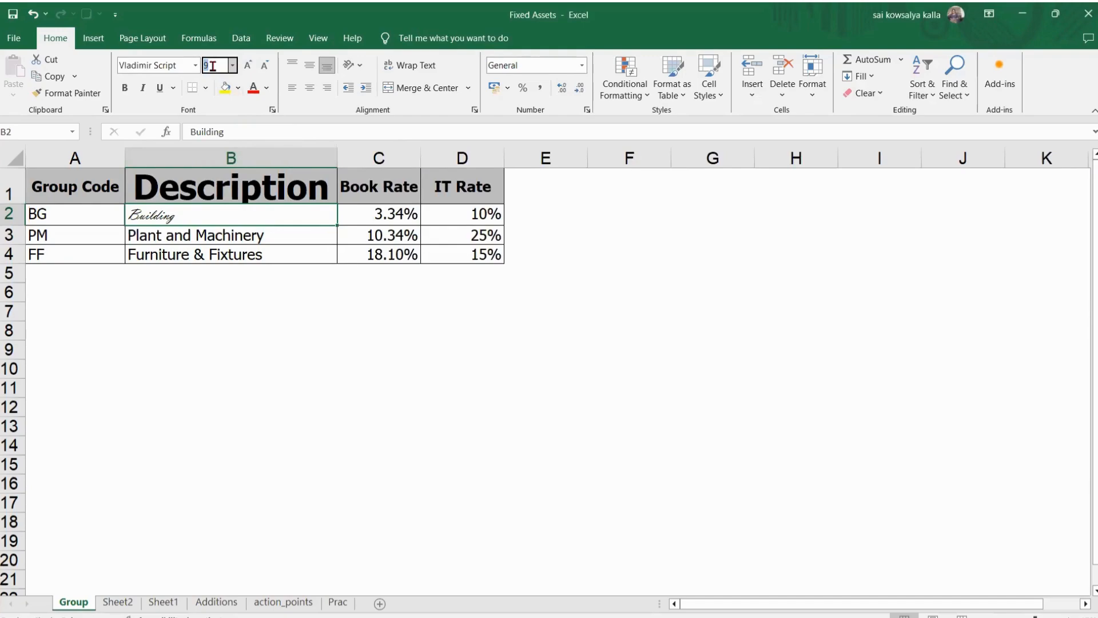
click(232, 65)
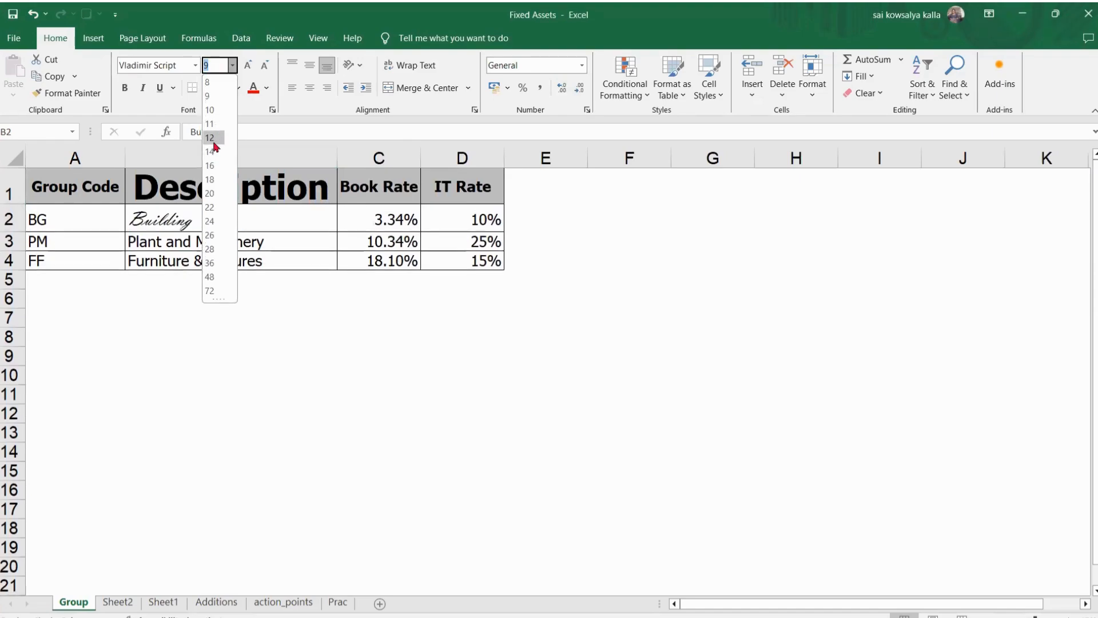
click(326, 221)
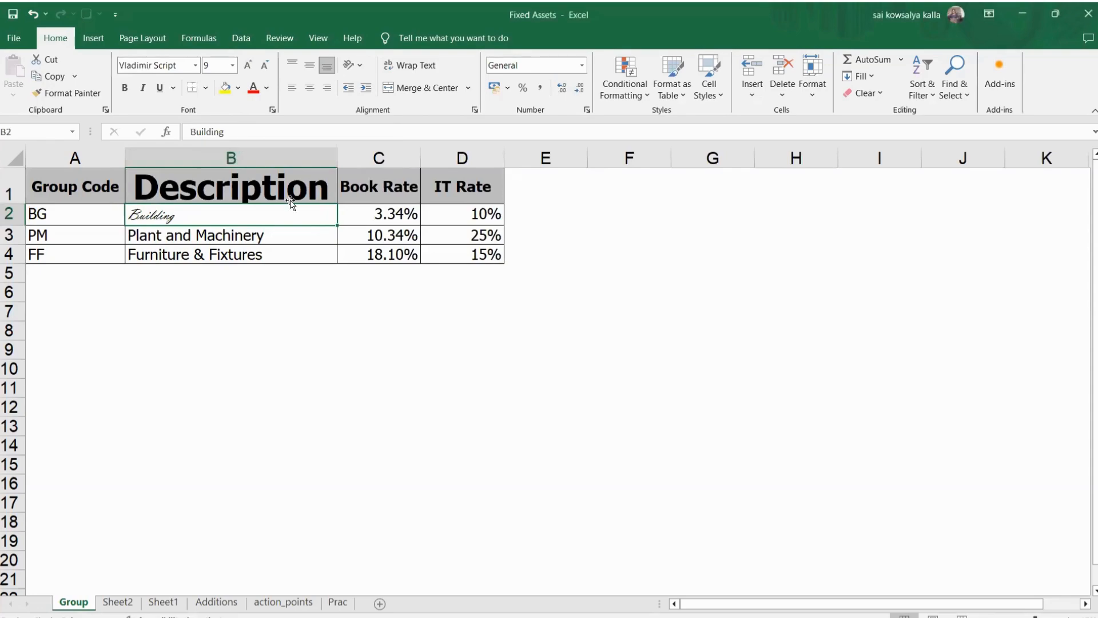
- Set the font size of the Building description in B2 to the custom value 13
click(212, 65)
text(13)
key(Return)
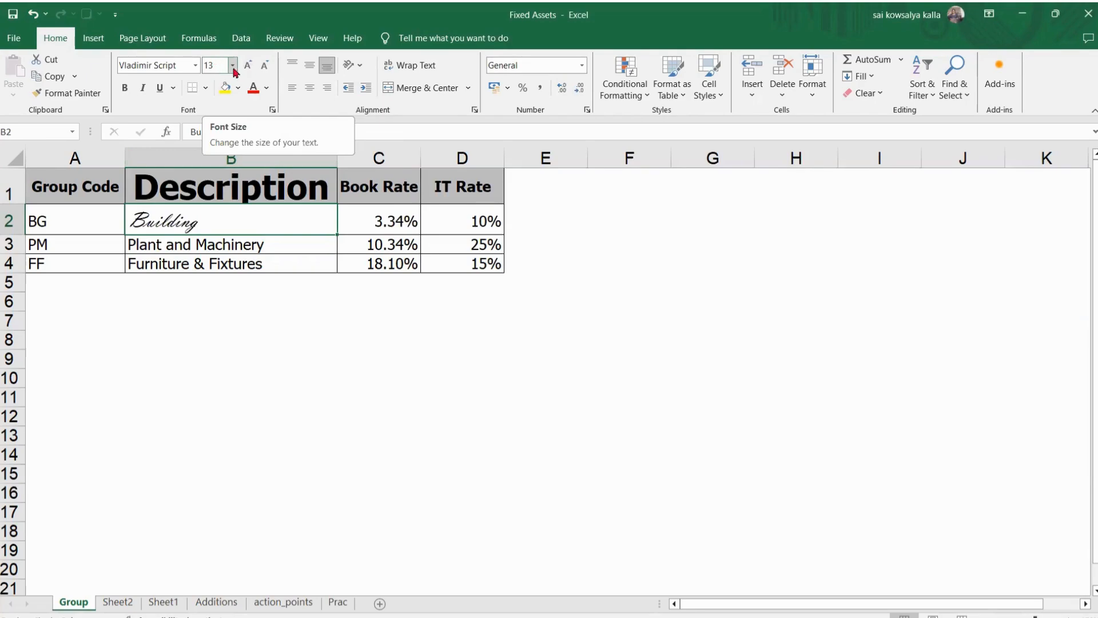
click(232, 65)
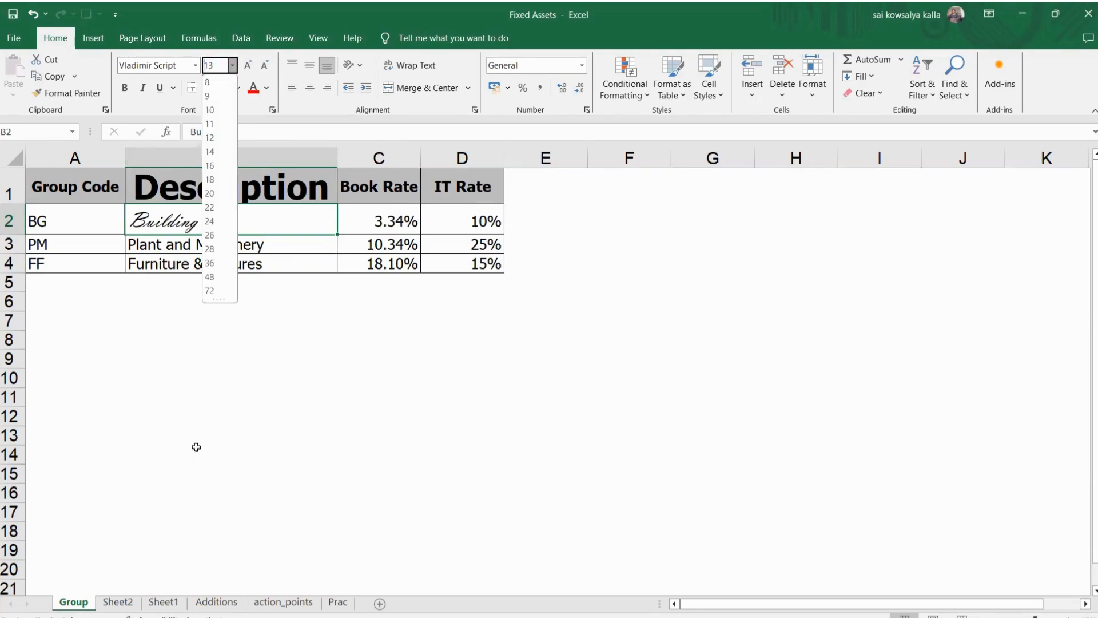
key(Escape)
- Enlarge the Furniture & Fixtures description in B4 one increment at a time up to font size 24
click(211, 268)
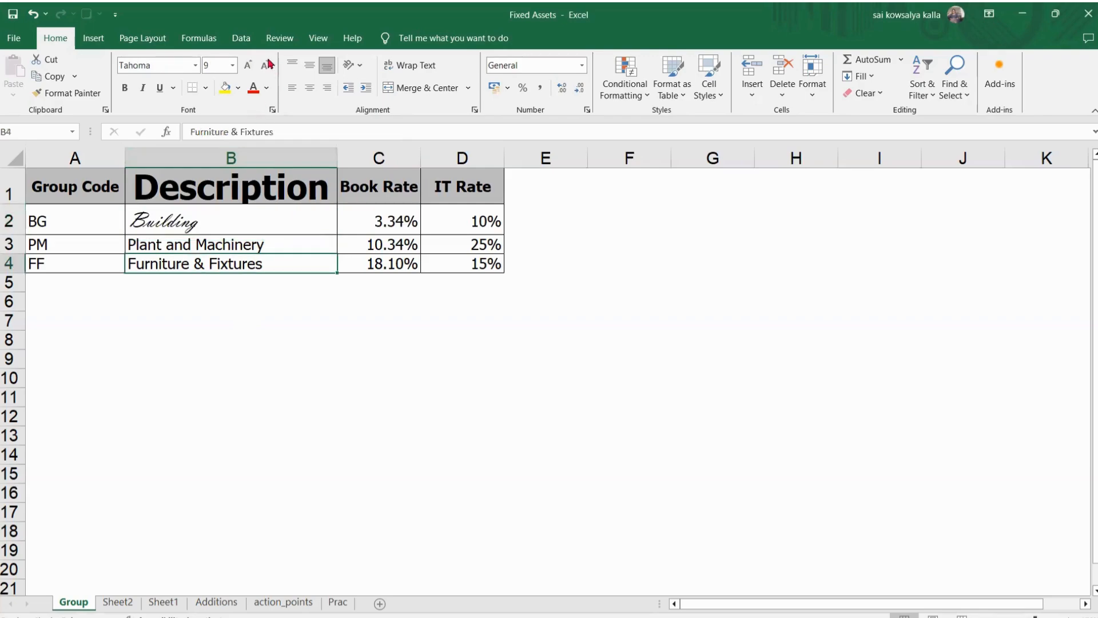
click(248, 65)
click(248, 65)
click(247, 65)
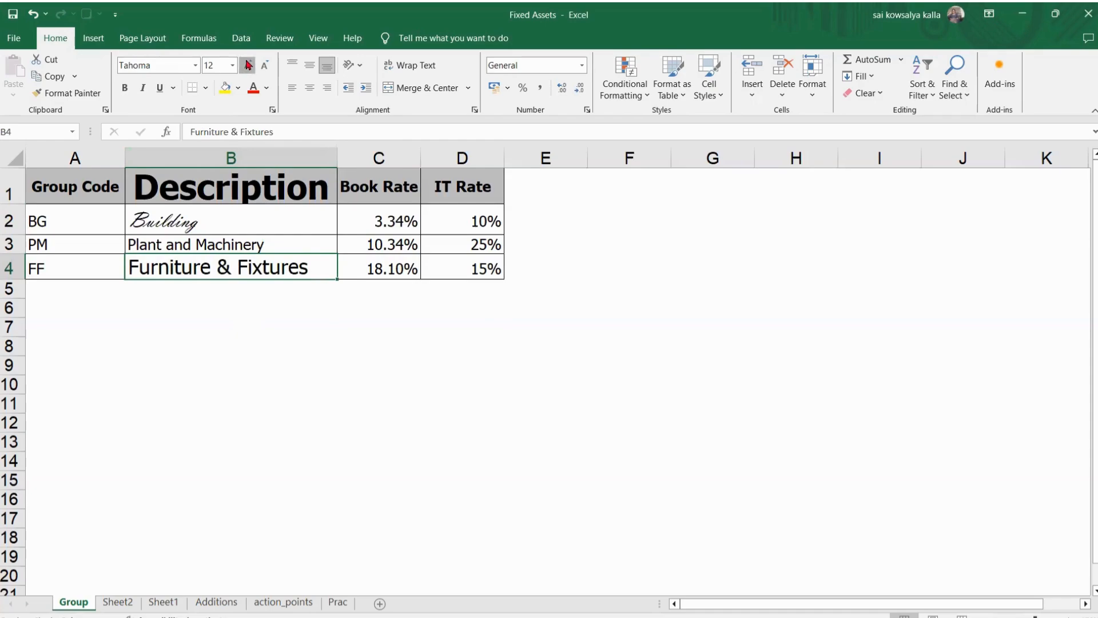
click(248, 64)
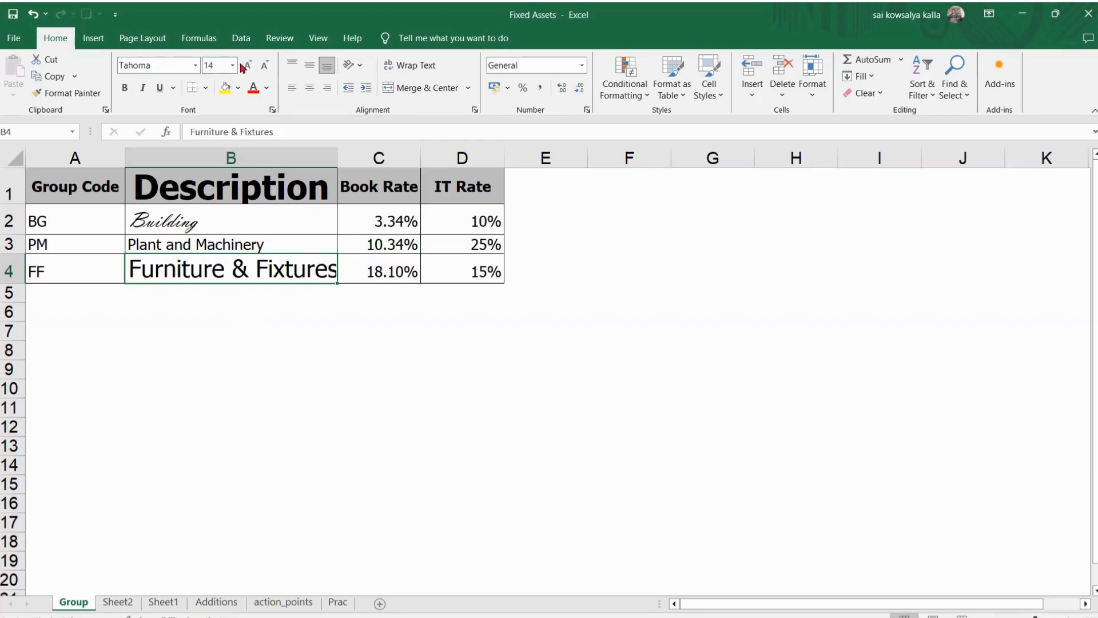
click(249, 66)
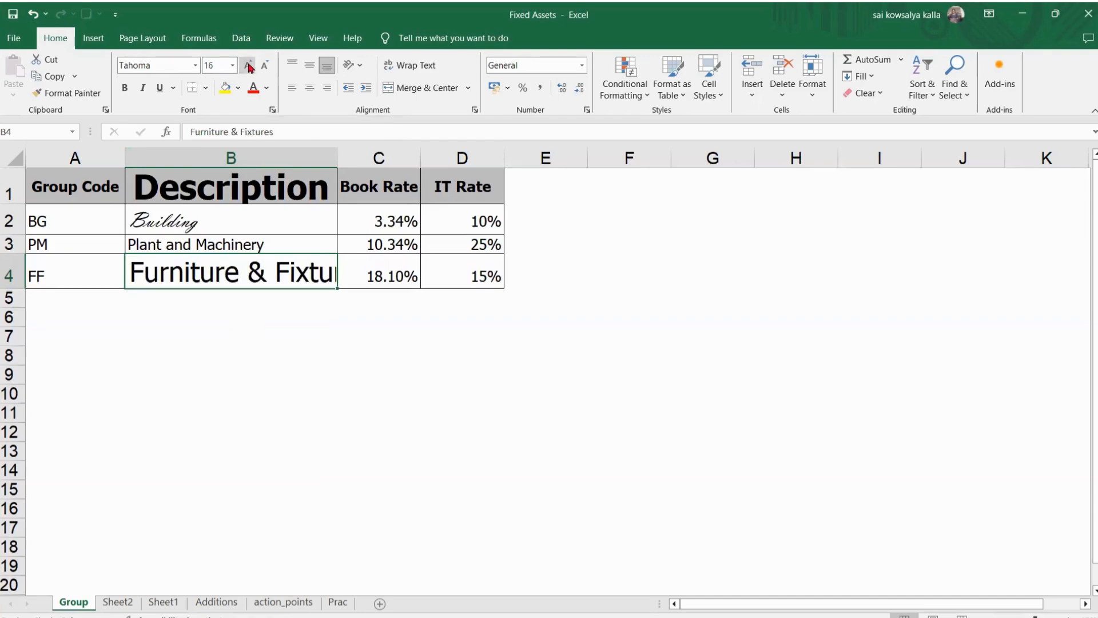
click(249, 66)
click(249, 65)
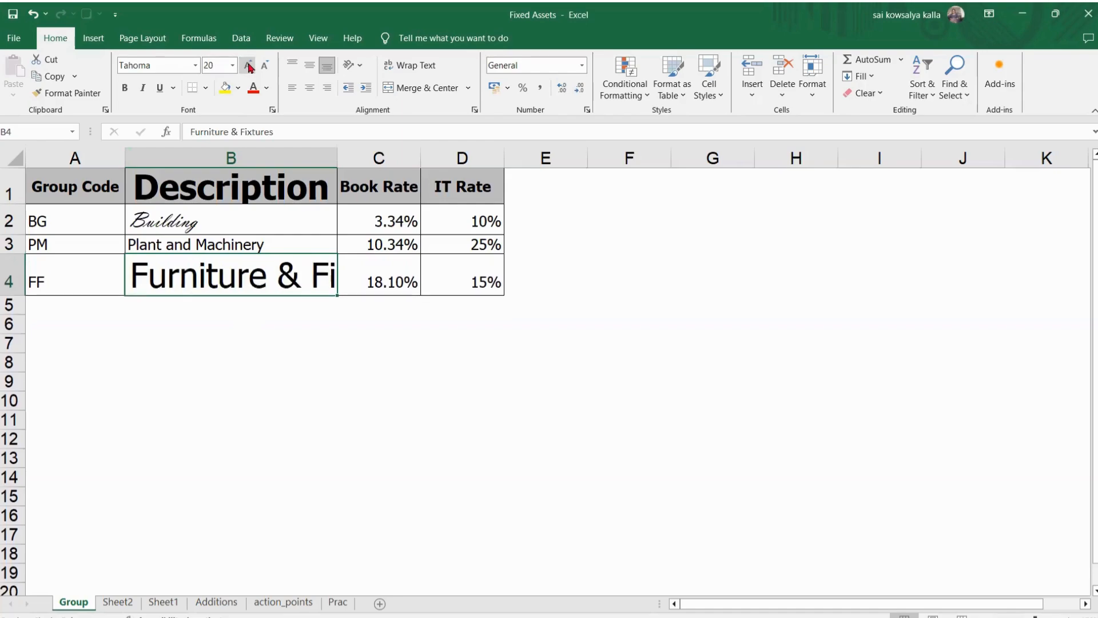
click(249, 66)
click(249, 66)
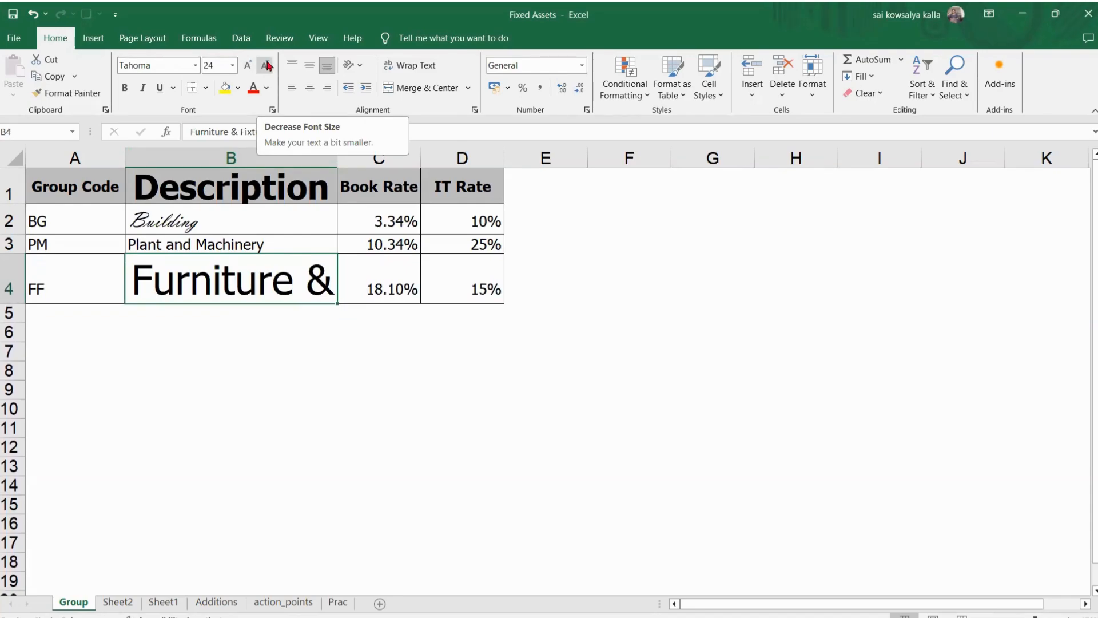
- Shrink the Furniture & Fixtures description in B4 one increment at a time down to font size 12
click(267, 66)
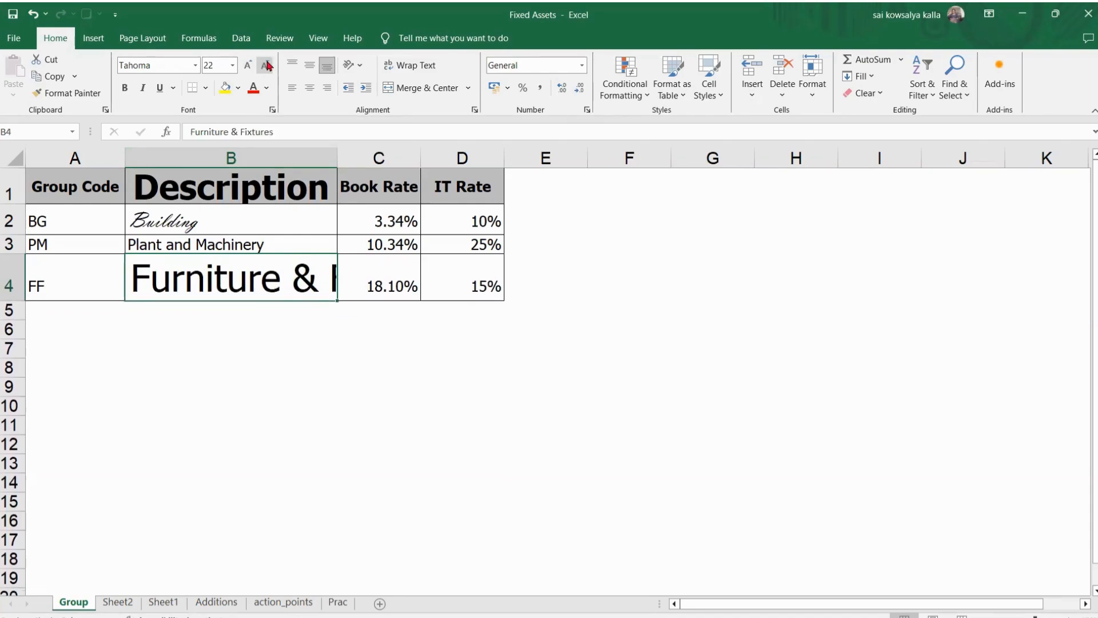
click(267, 66)
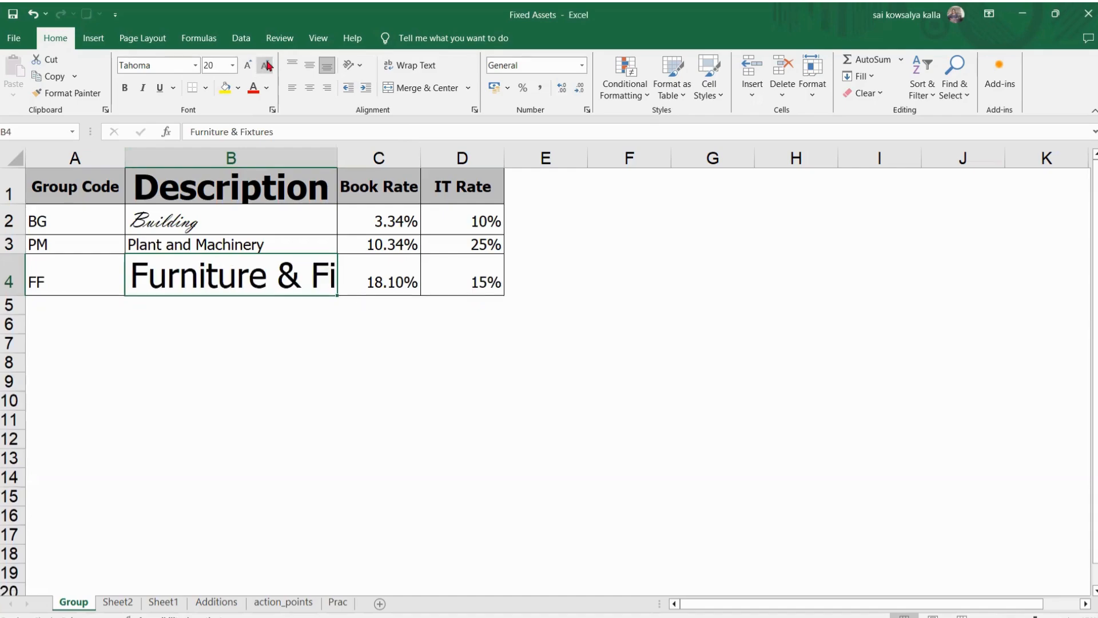
click(268, 66)
click(267, 66)
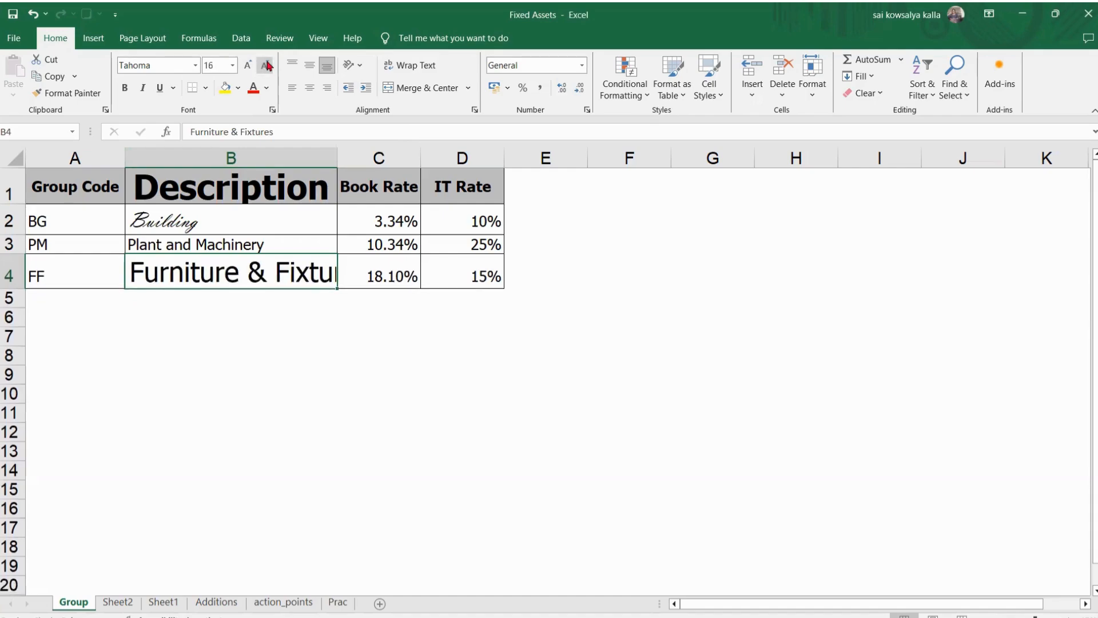
click(267, 66)
click(267, 65)
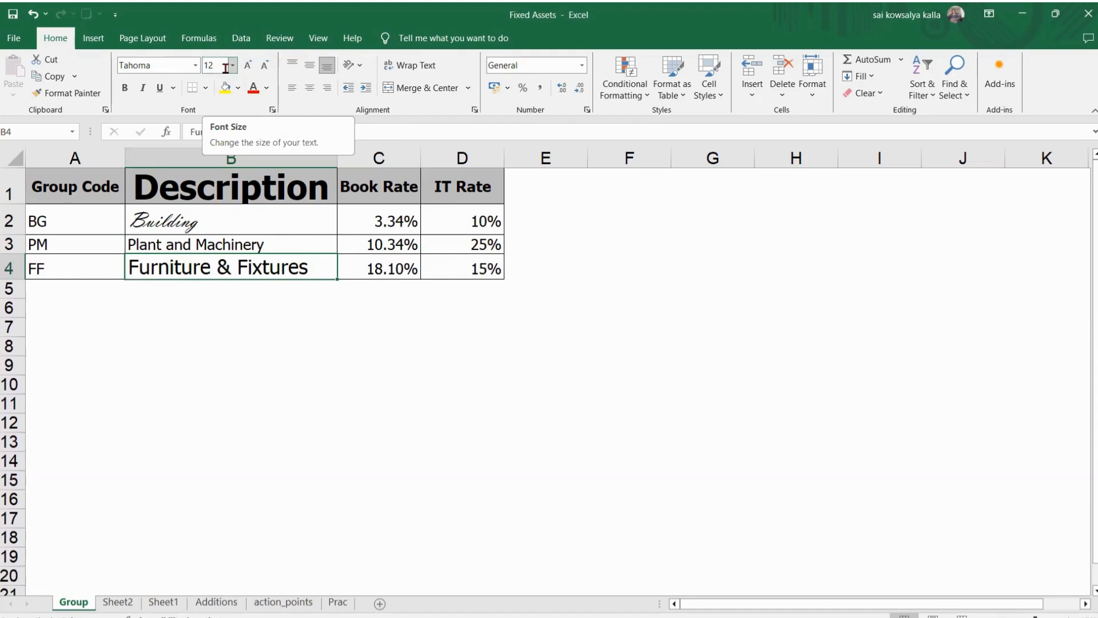
- Set the font size of the Furniture & Fixtures description in B4 to exactly 15
click(216, 66)
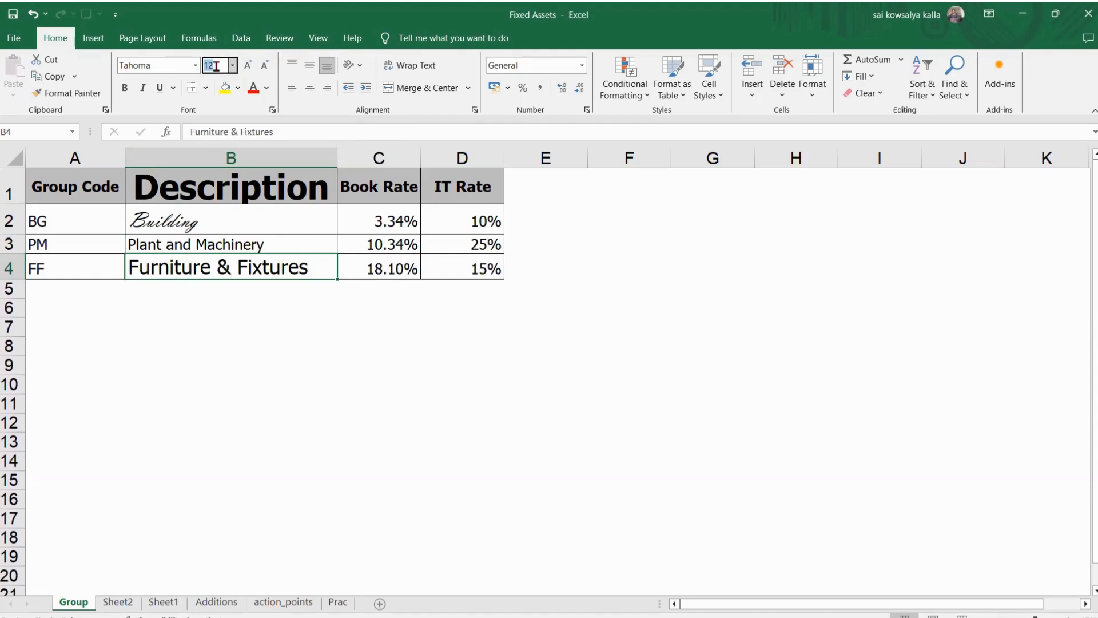
key(BackSpace)
text(15)
key(Return)
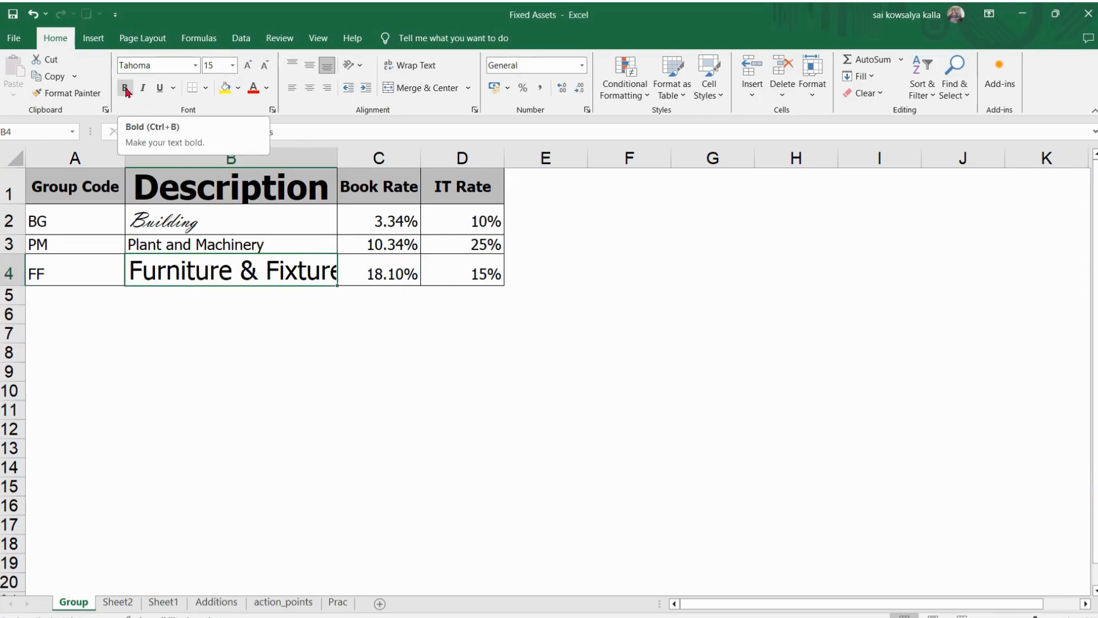
- Make the Building book rate in C2 bold, then select an empty cell below the table
click(87, 218)
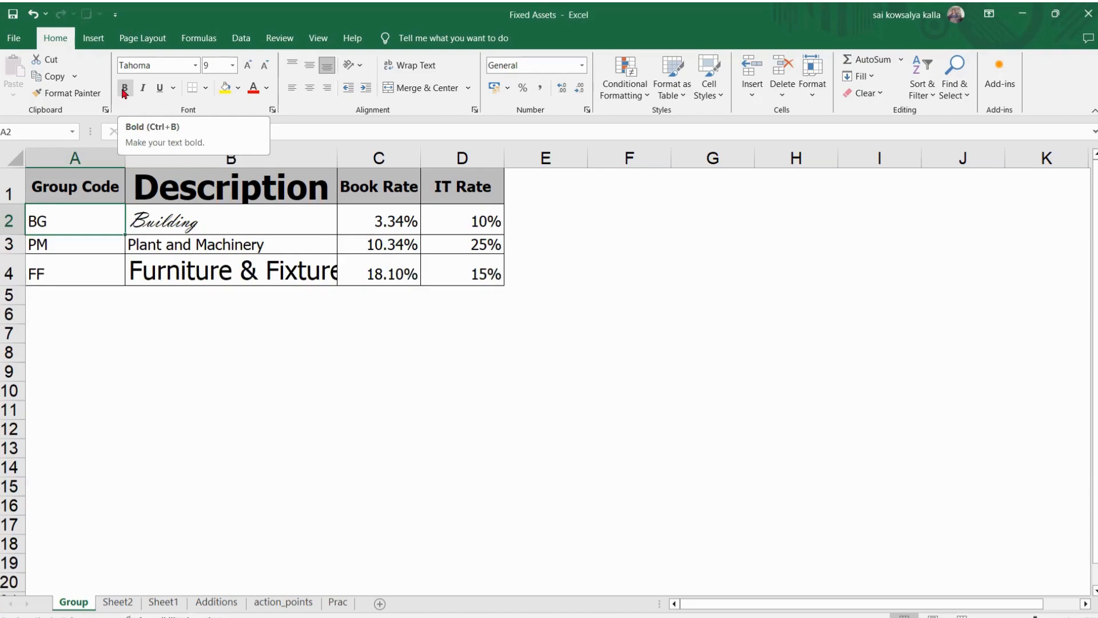
click(387, 227)
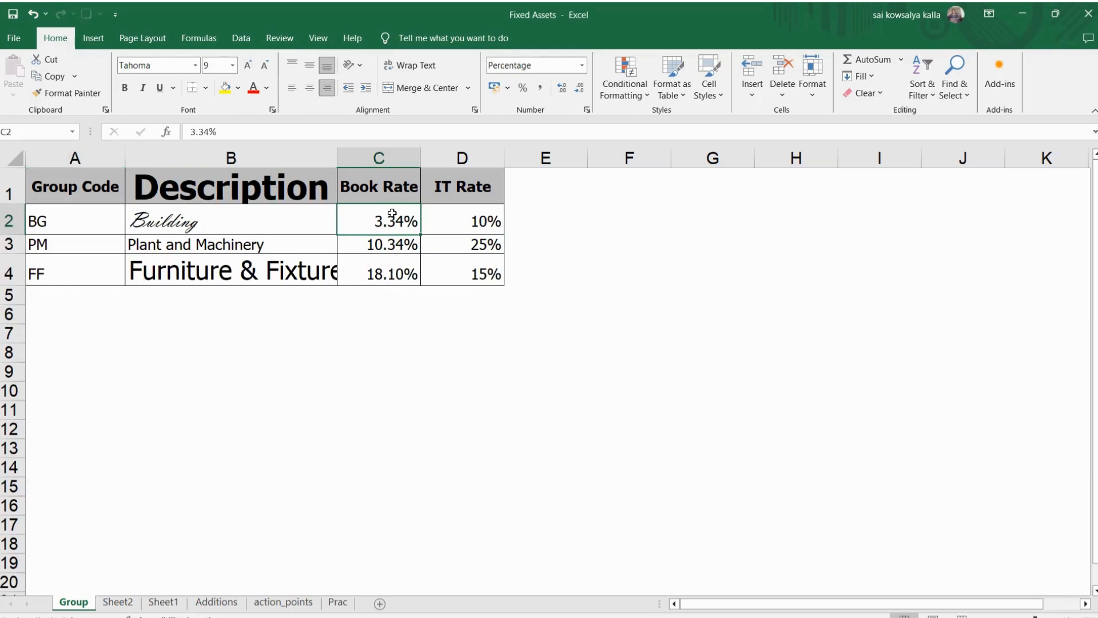
click(125, 90)
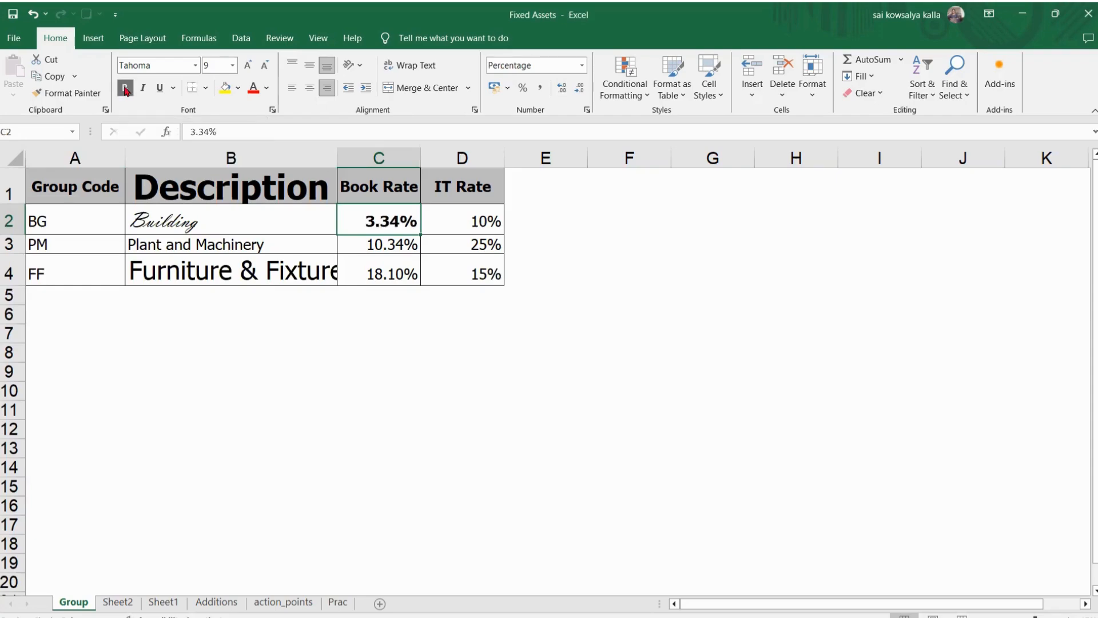
click(403, 360)
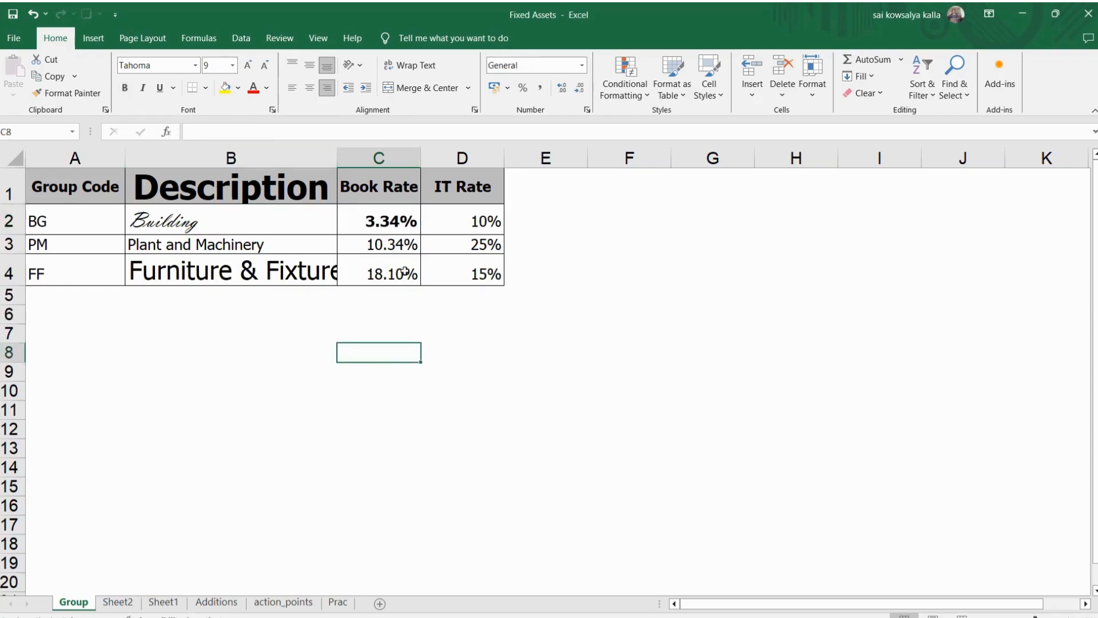
- Select the book rates in C2:C4, then return to C2 and remove its bold formatting
click(387, 212)
click(383, 274)
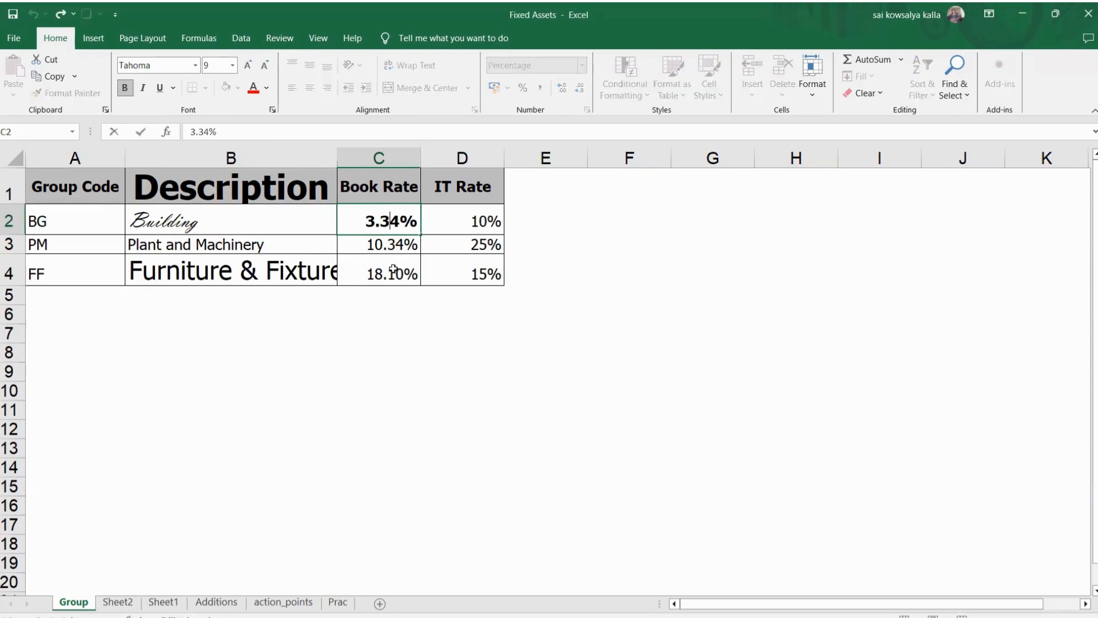
drag(379, 222, 391, 265)
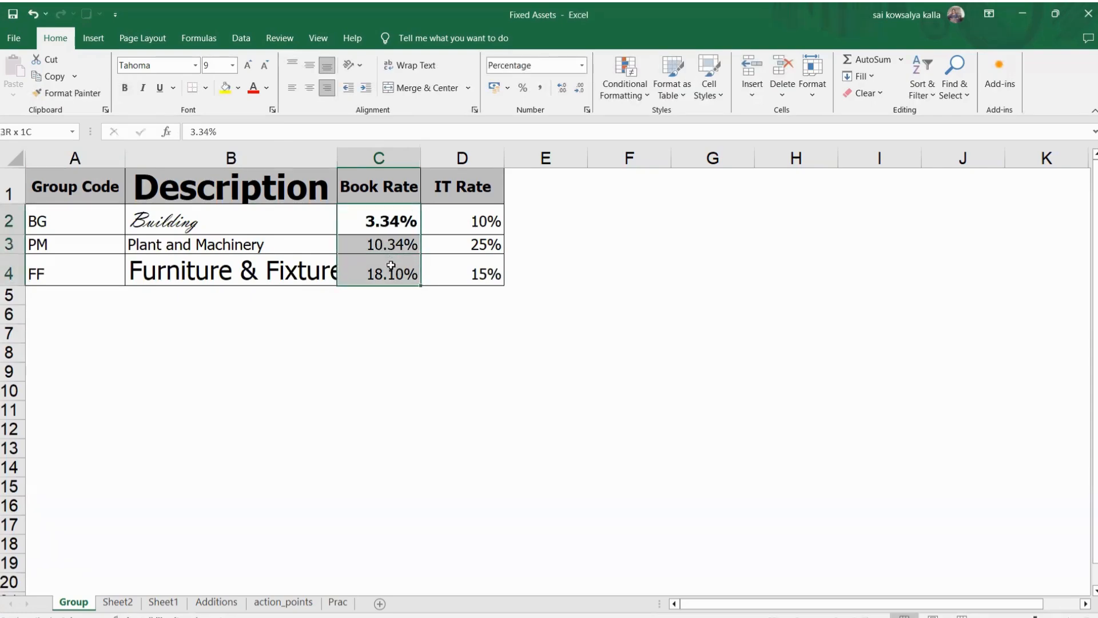
click(395, 221)
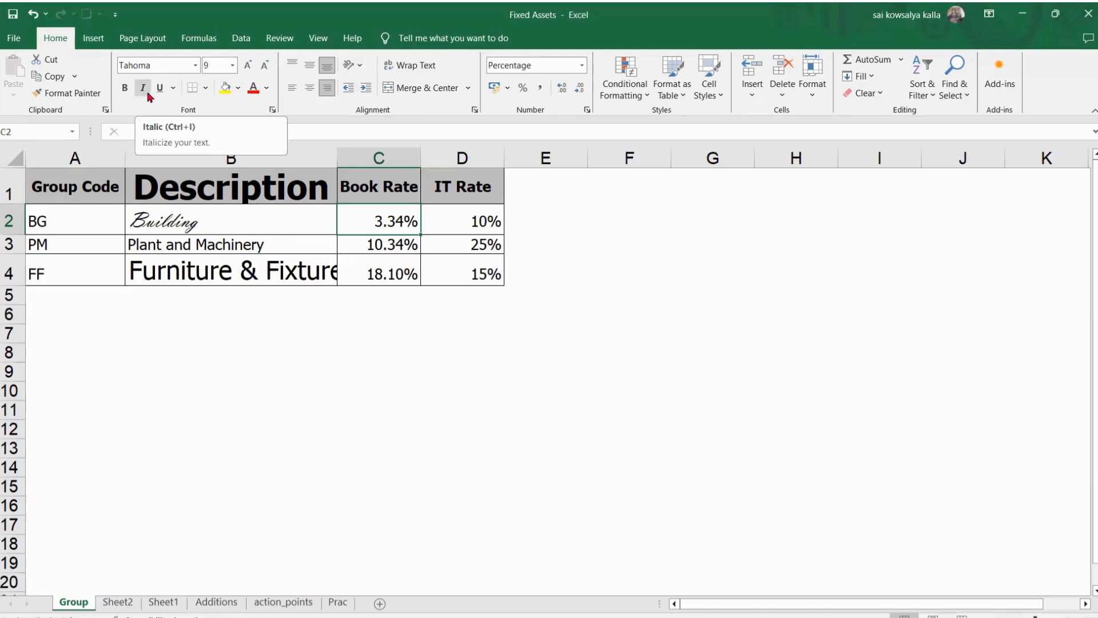
- Set the font size of the Furniture & Fixtures description in B4 to 11 and italicize the text
click(172, 276)
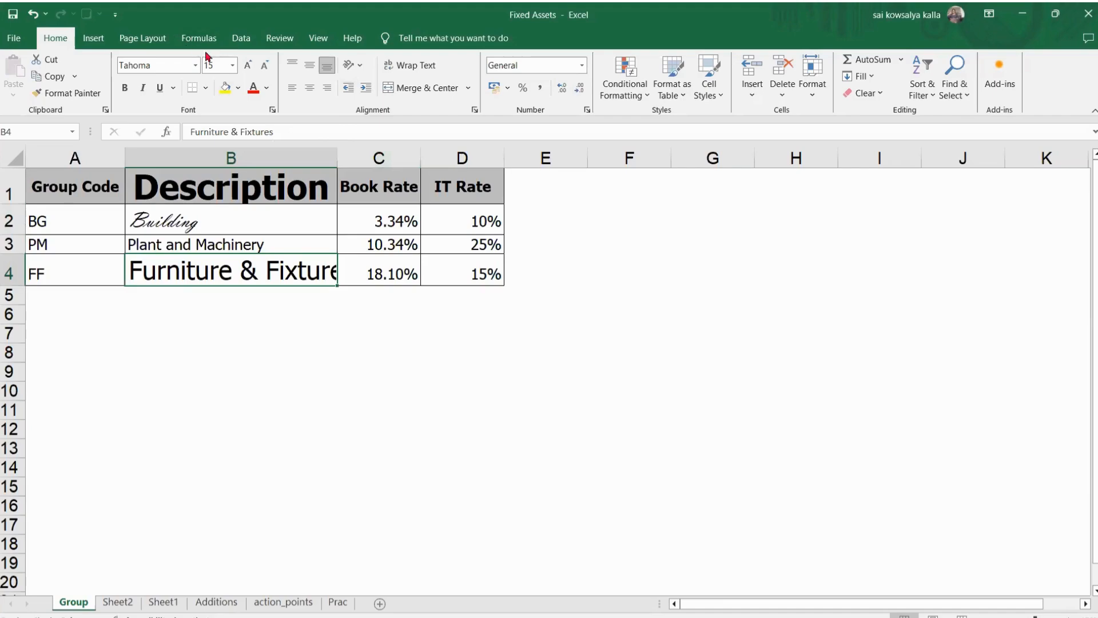
click(212, 67)
text(11)
key(Return)
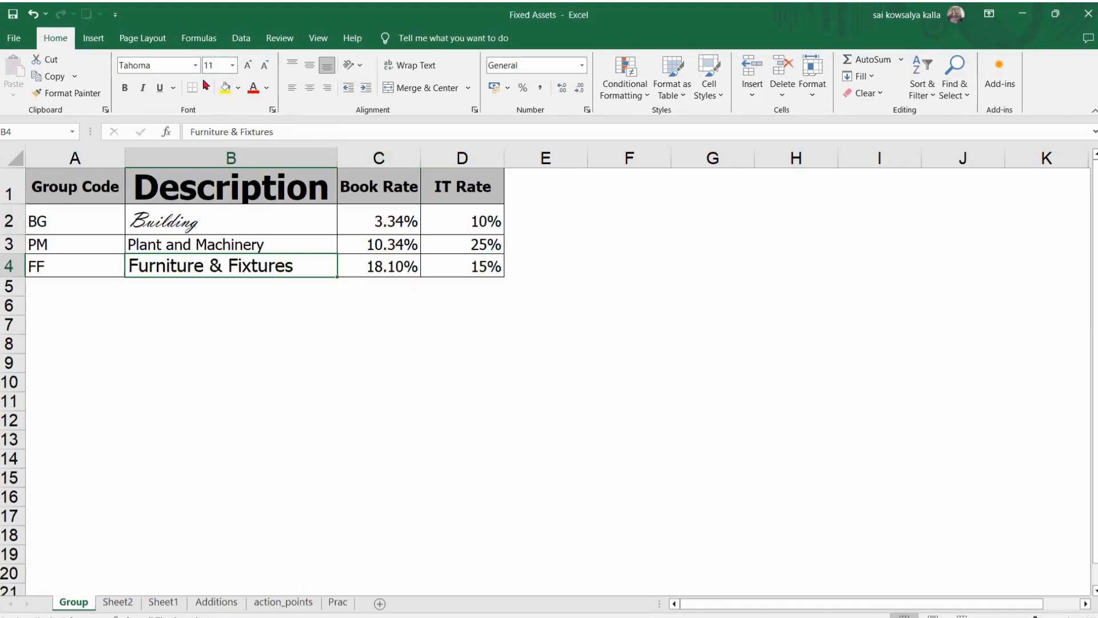
click(144, 89)
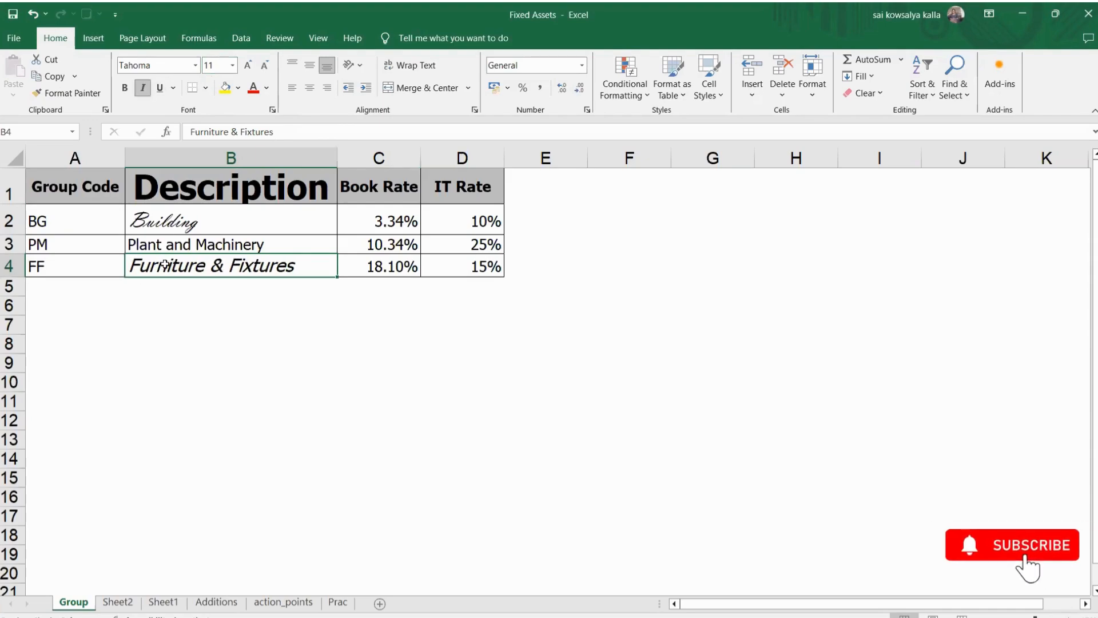
click(145, 89)
click(144, 89)
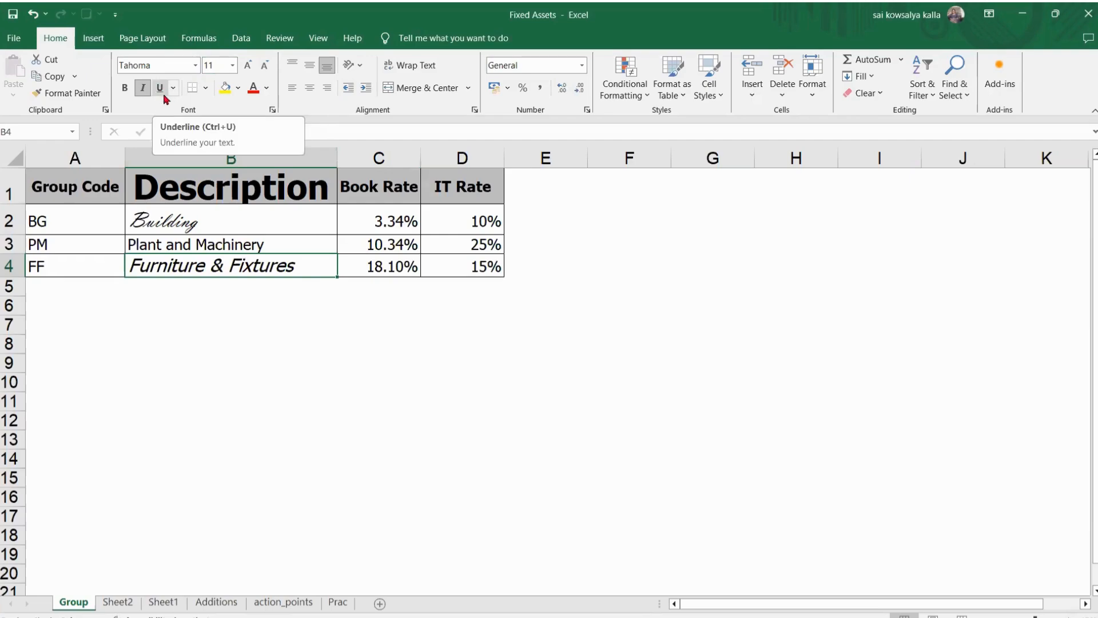
- Enter Assets in cell B6 below the table and underline the text
click(93, 262)
click(142, 299)
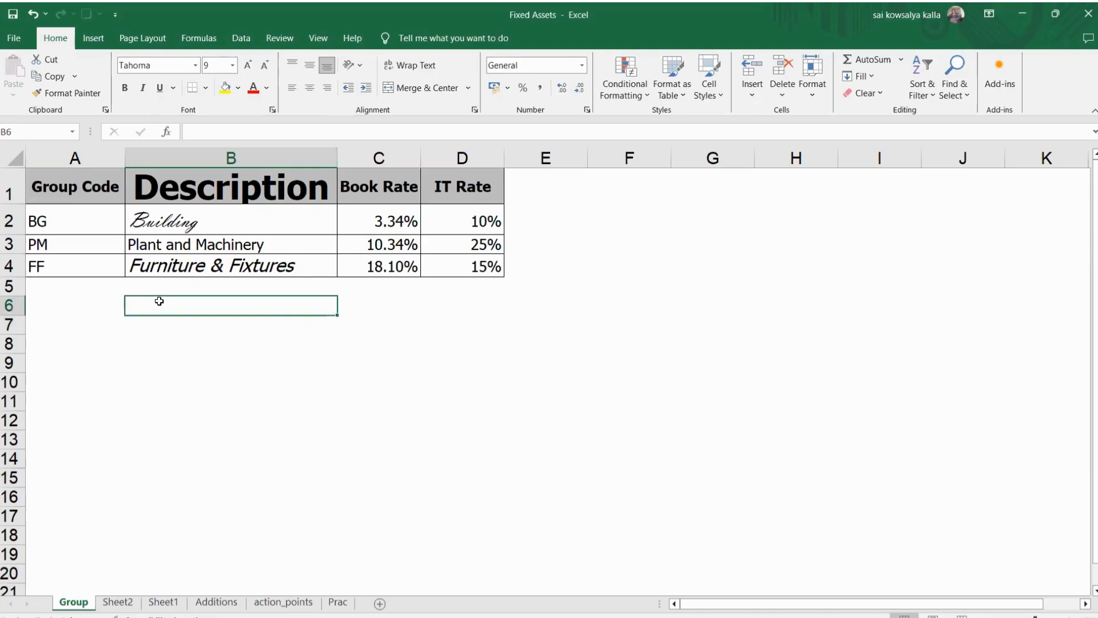
text(Assets)
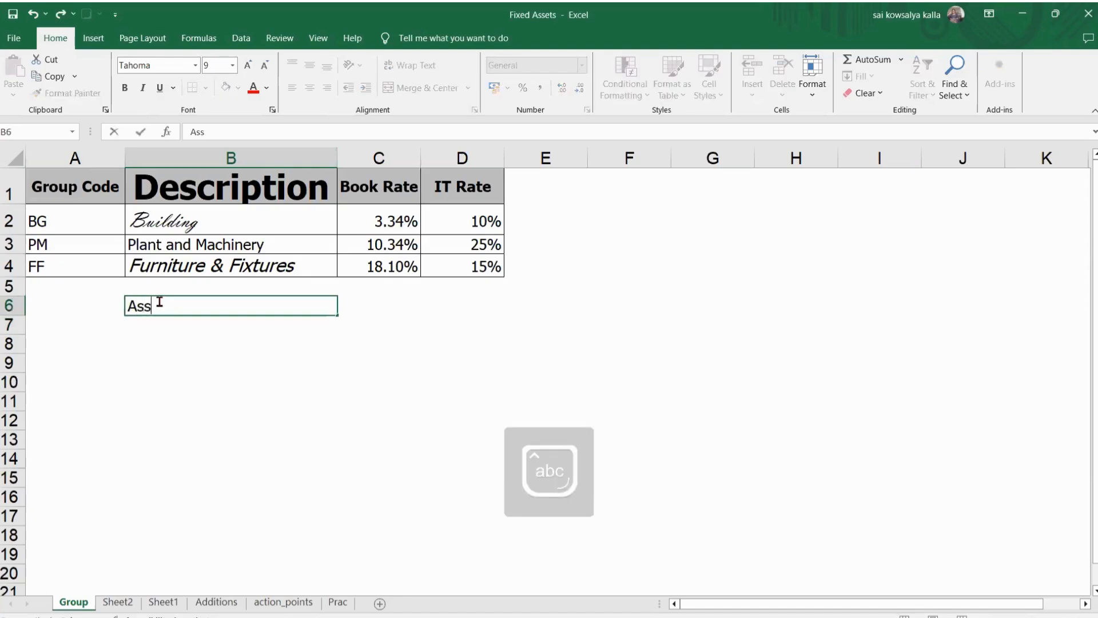
key(Return)
click(222, 339)
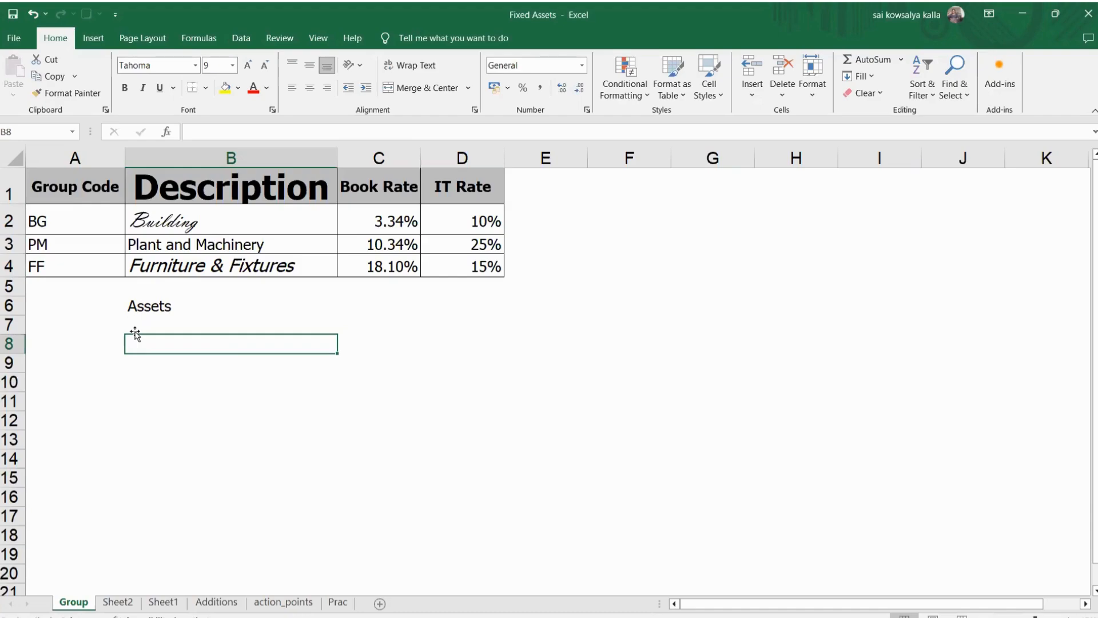
click(162, 300)
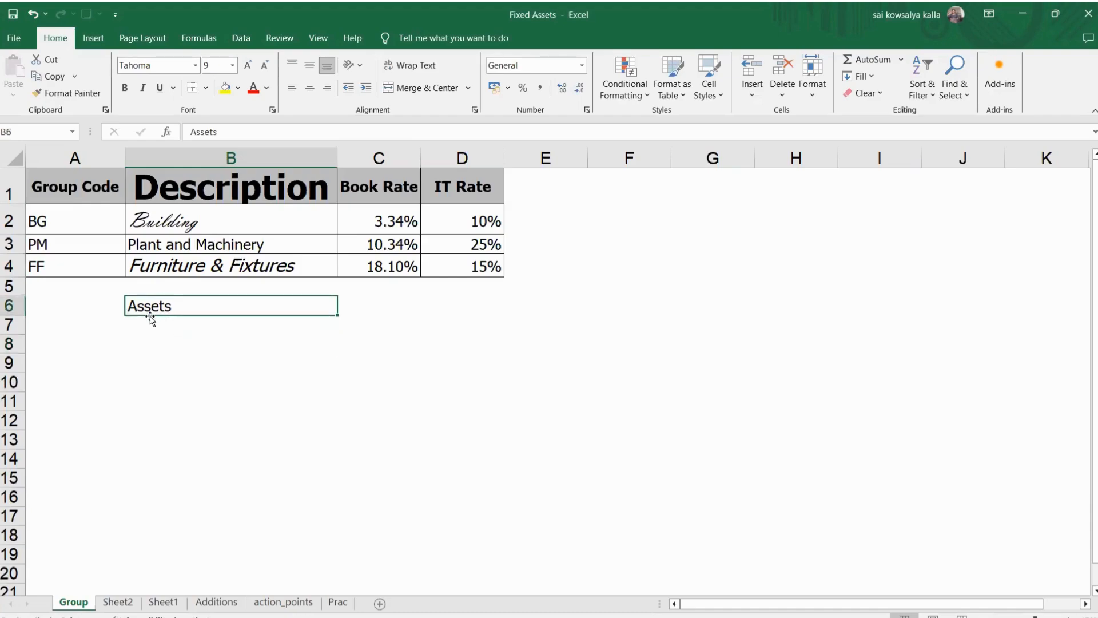
click(161, 88)
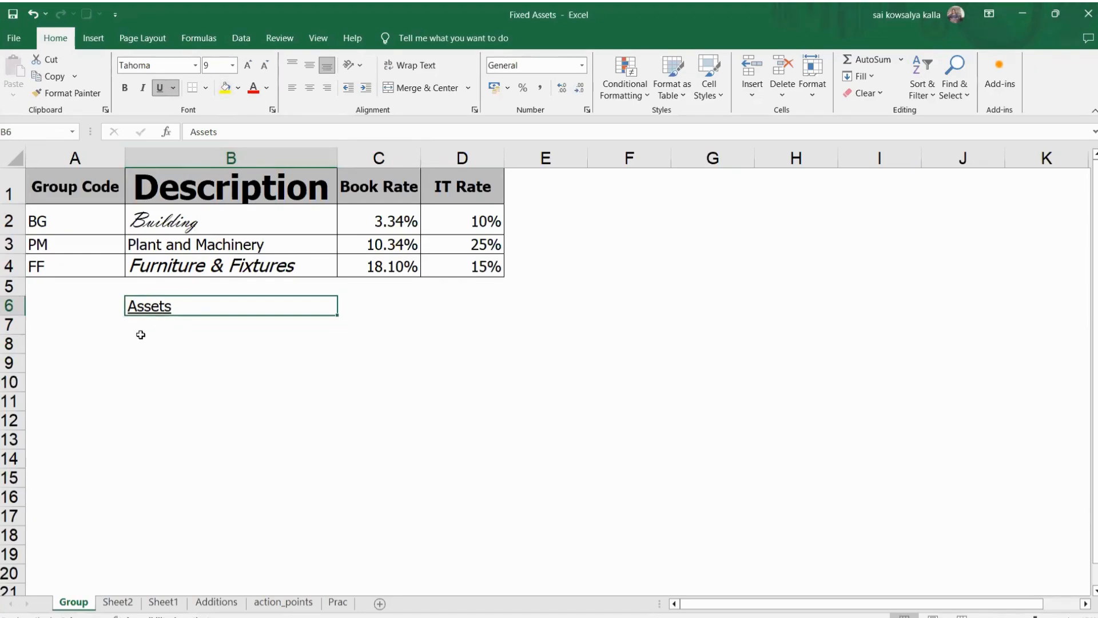
ctrl+scroll(150, 302, up, 1)
ctrl+scroll(151, 302, up, 4)
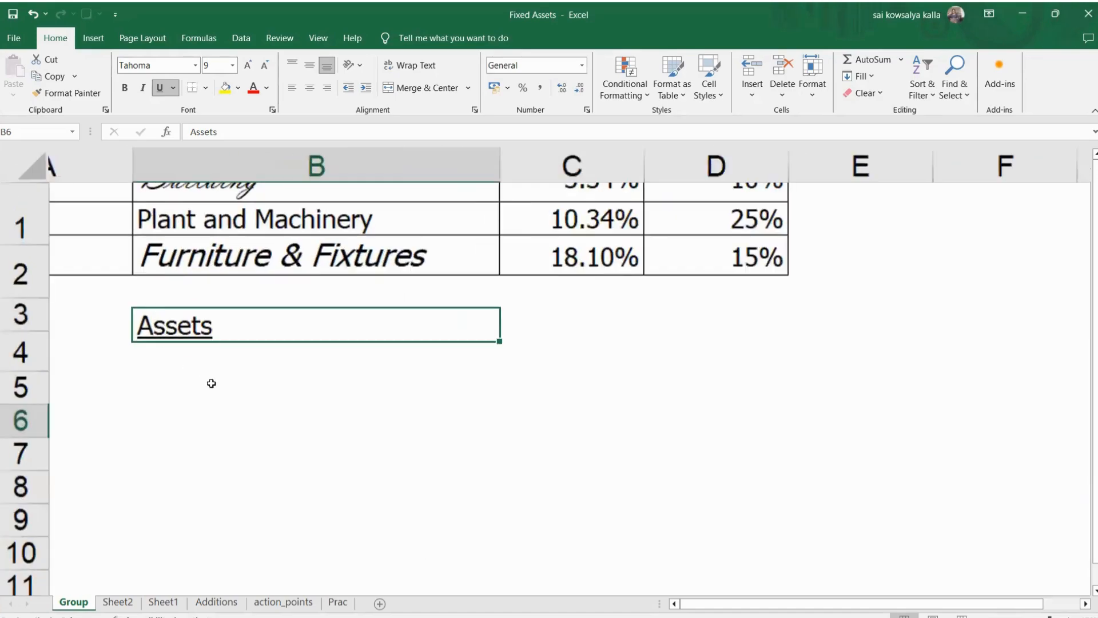
click(174, 350)
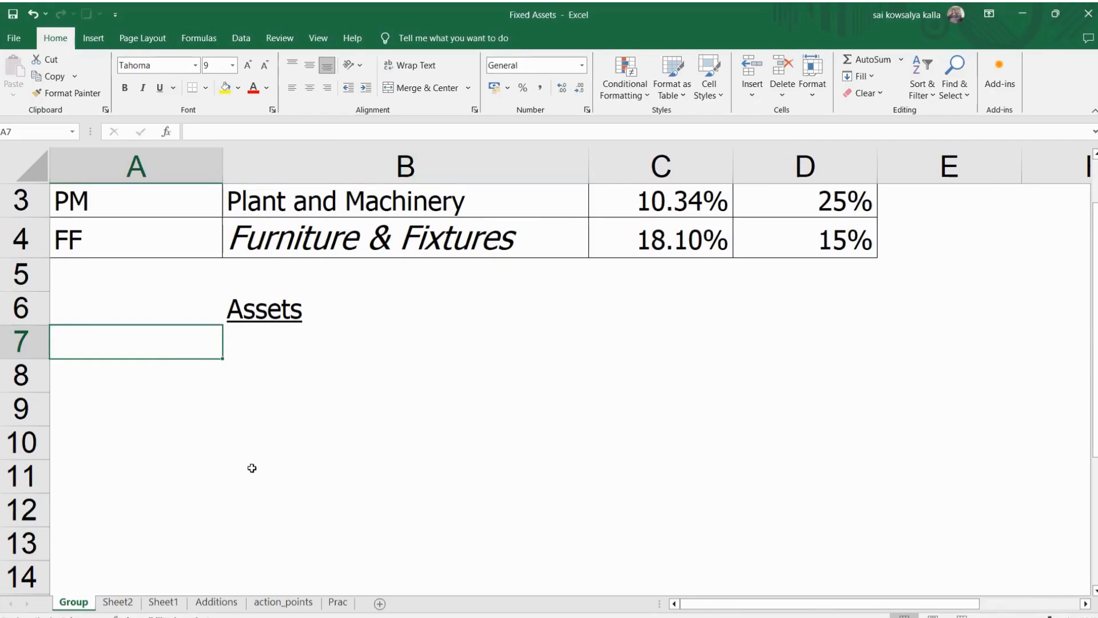
ctrl+scroll(258, 341, down, 4)
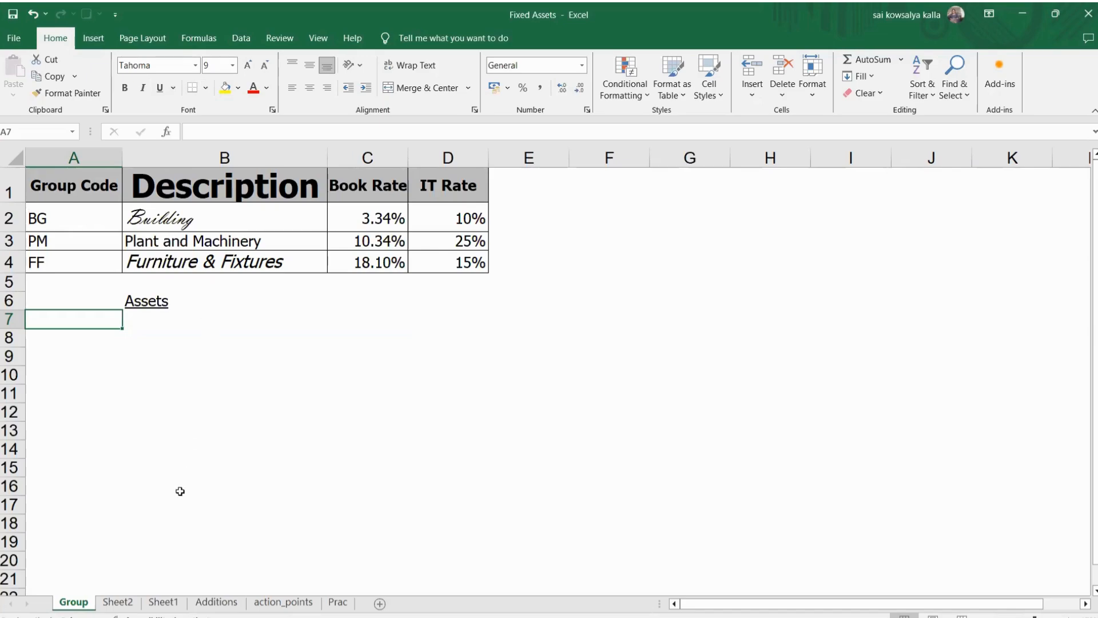
- Switch to Sheet1 and select an empty cell beside the pivot table
click(160, 601)
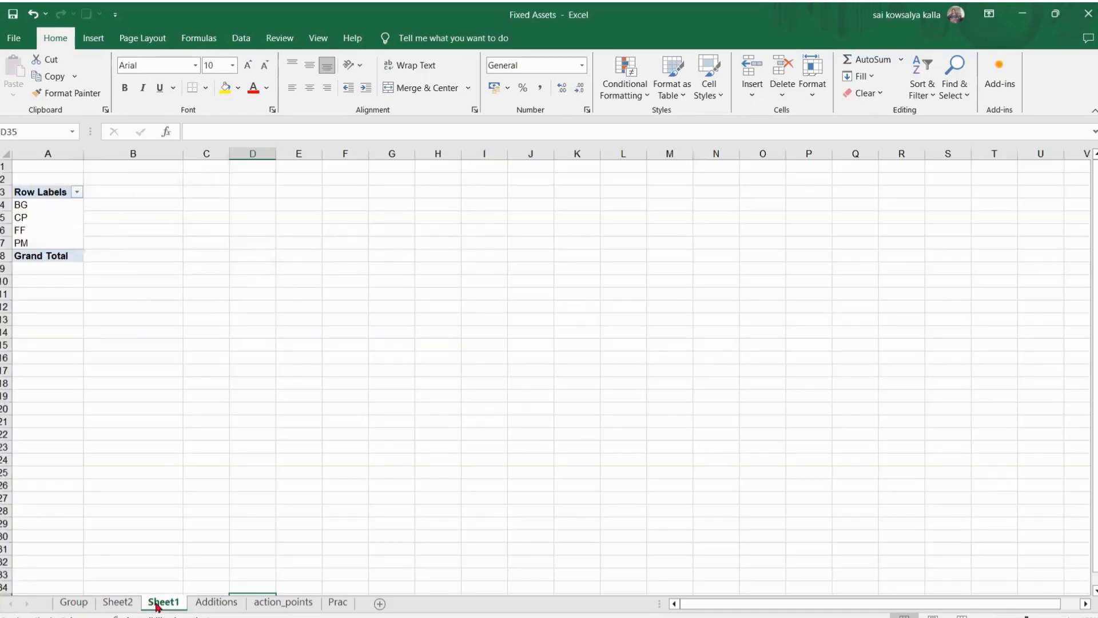
click(201, 239)
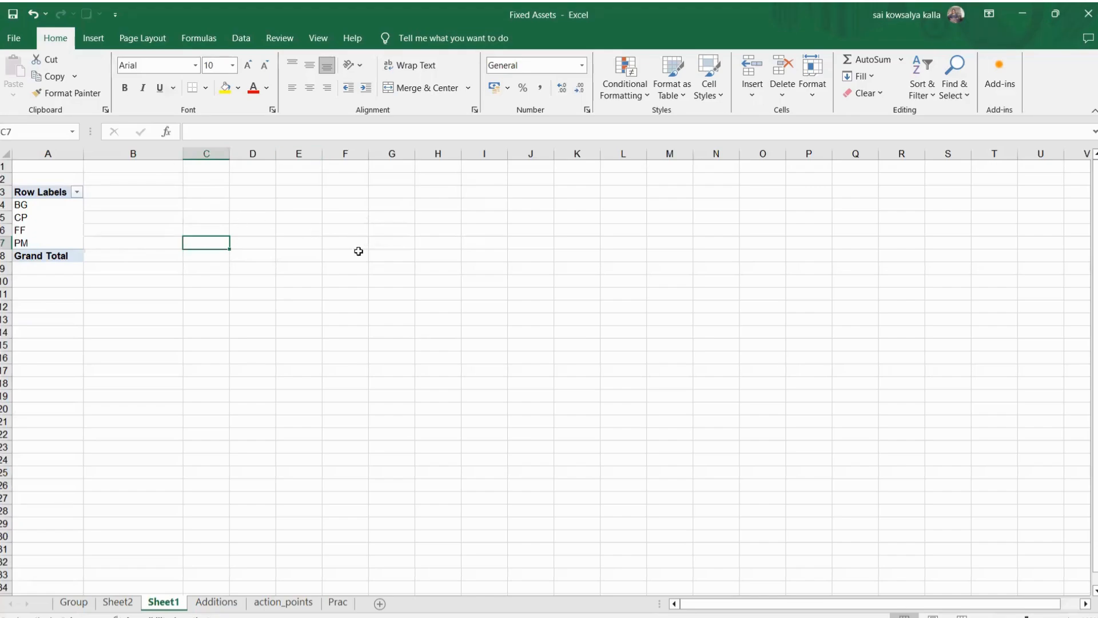
- Move the cell selection around the empty grid on Sheet1 to examine the individual cells and their gridlines
click(305, 268)
key(Right)
key(Right)
key(Right)
key(Down)
key(Down)
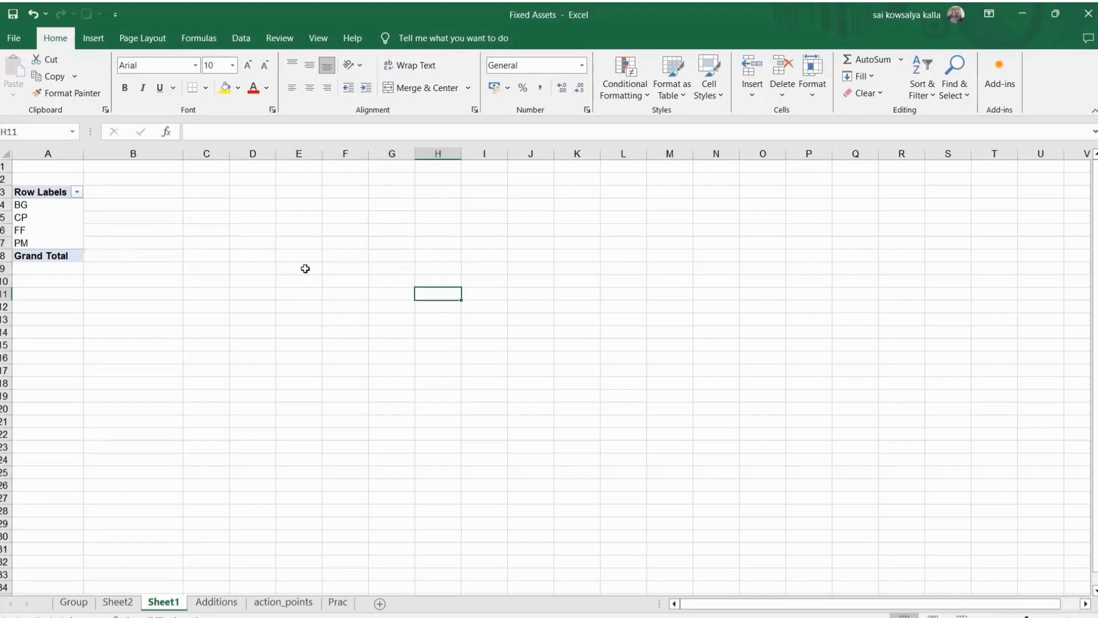
key(Left)
key(Left)
key(Left)
key(Up)
key(Up)
key(Left)
key(Left)
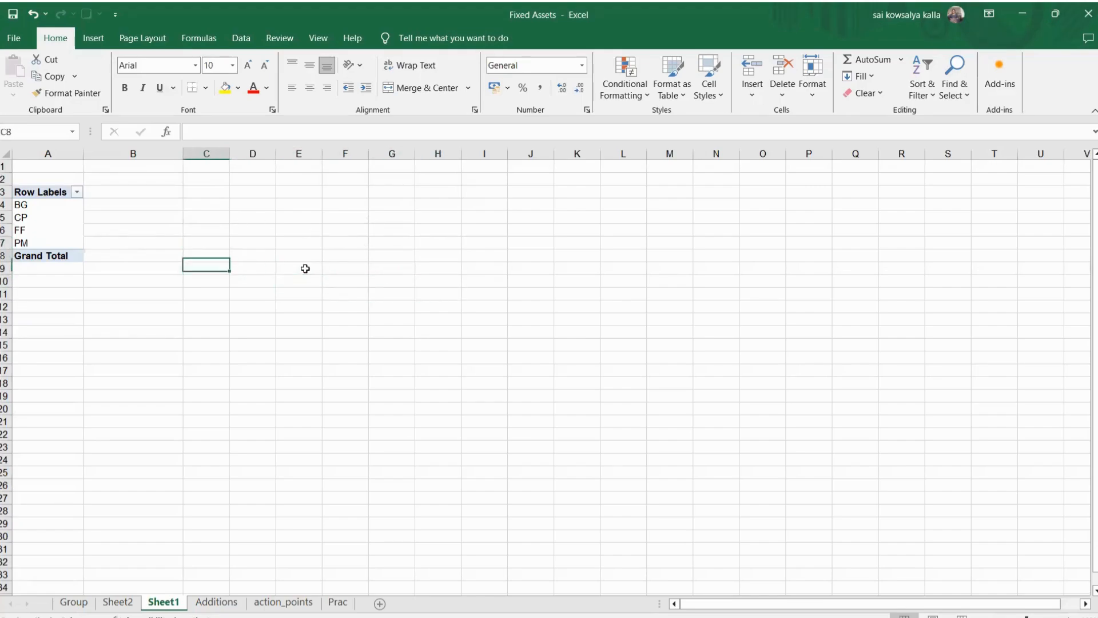
key(Up)
key(Up)
key(Right)
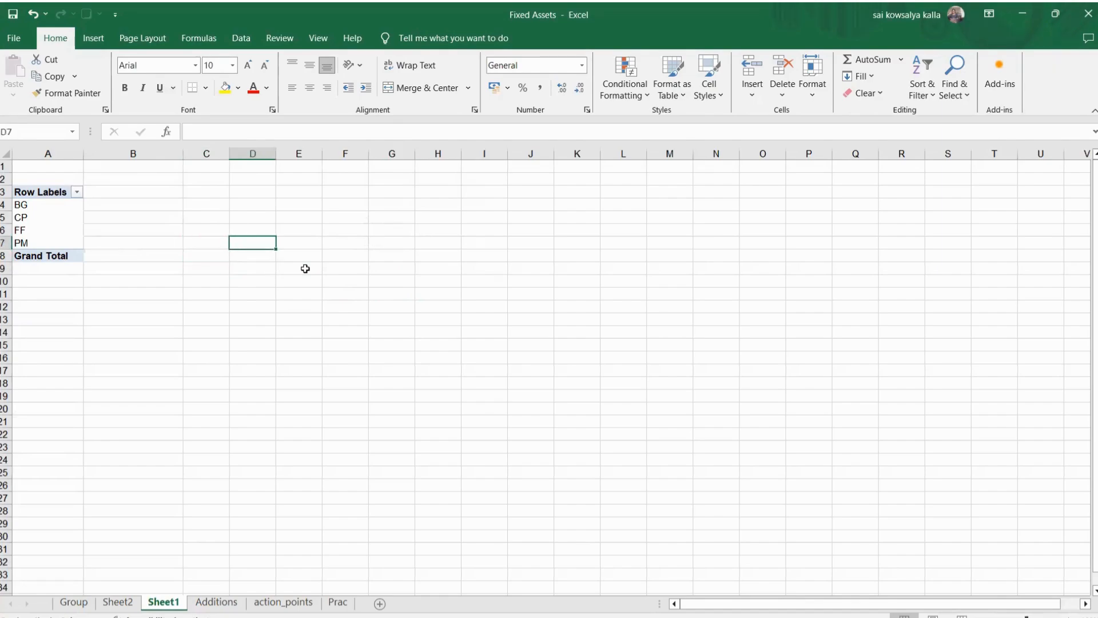
key(Right)
key(Left)
key(Right)
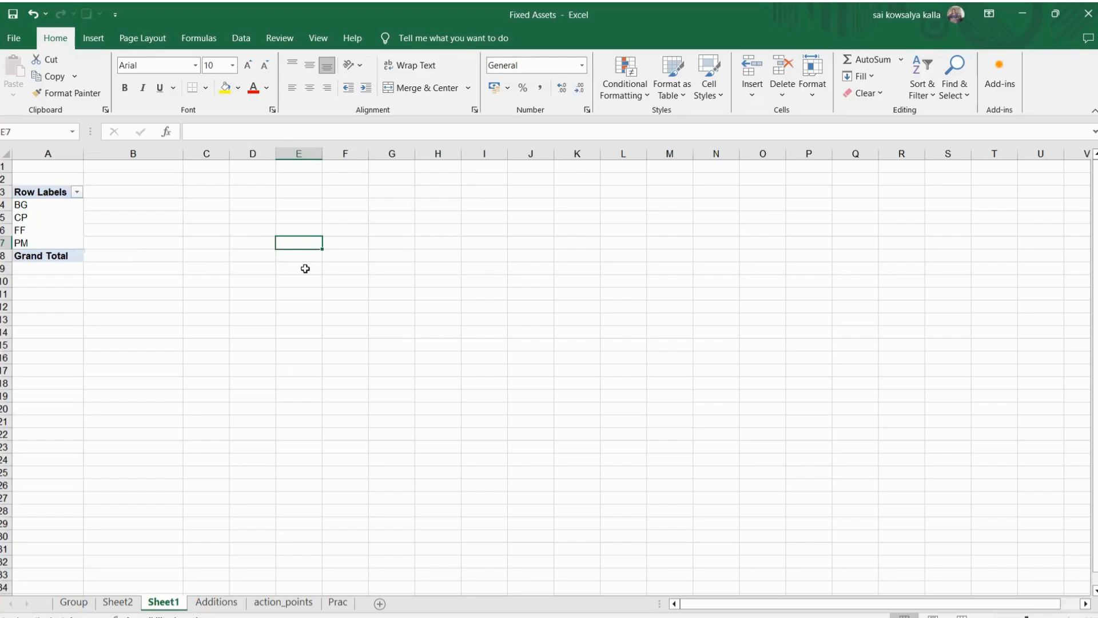
key(Down)
key(Down)
key(Down)
key(Down)
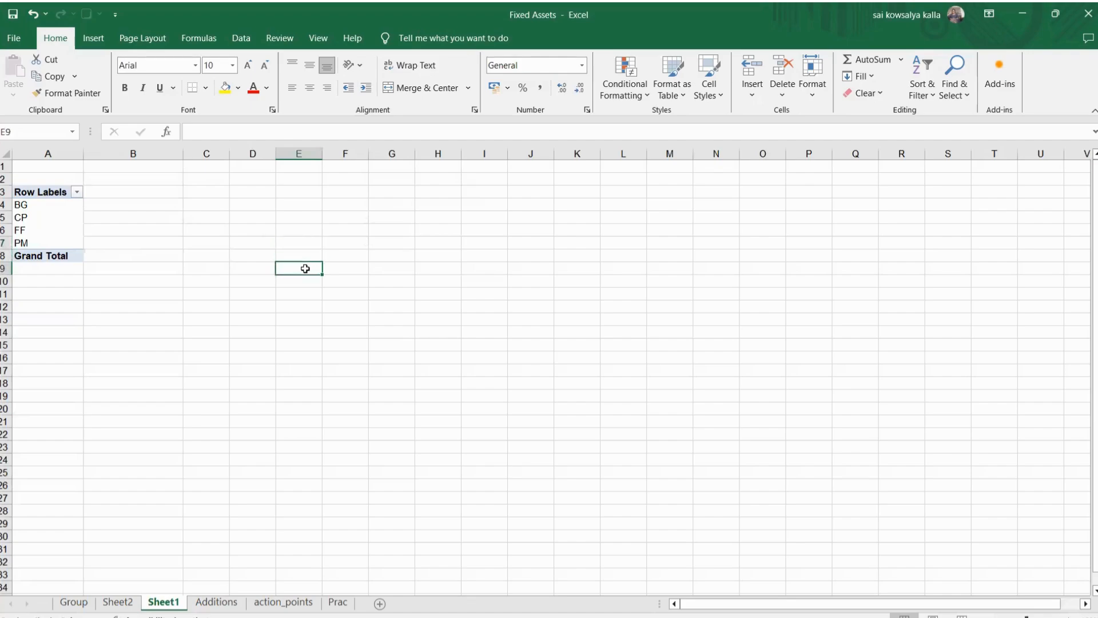
key(Right)
key(Right)
key(Up)
key(Up)
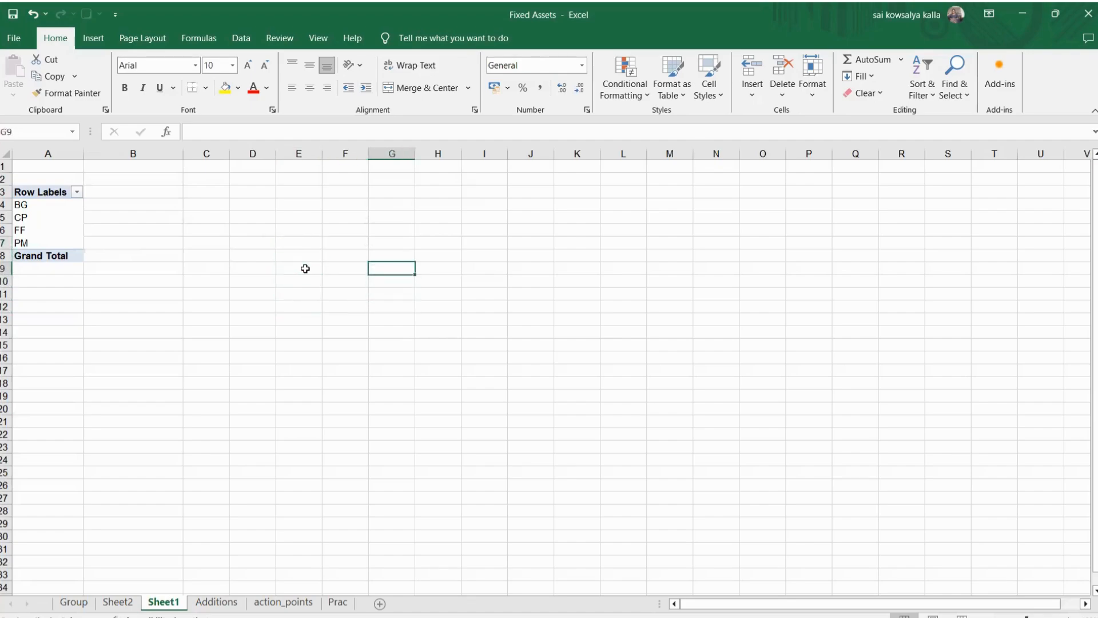
key(Left)
key(Left)
key(Up)
key(Left)
key(Up)
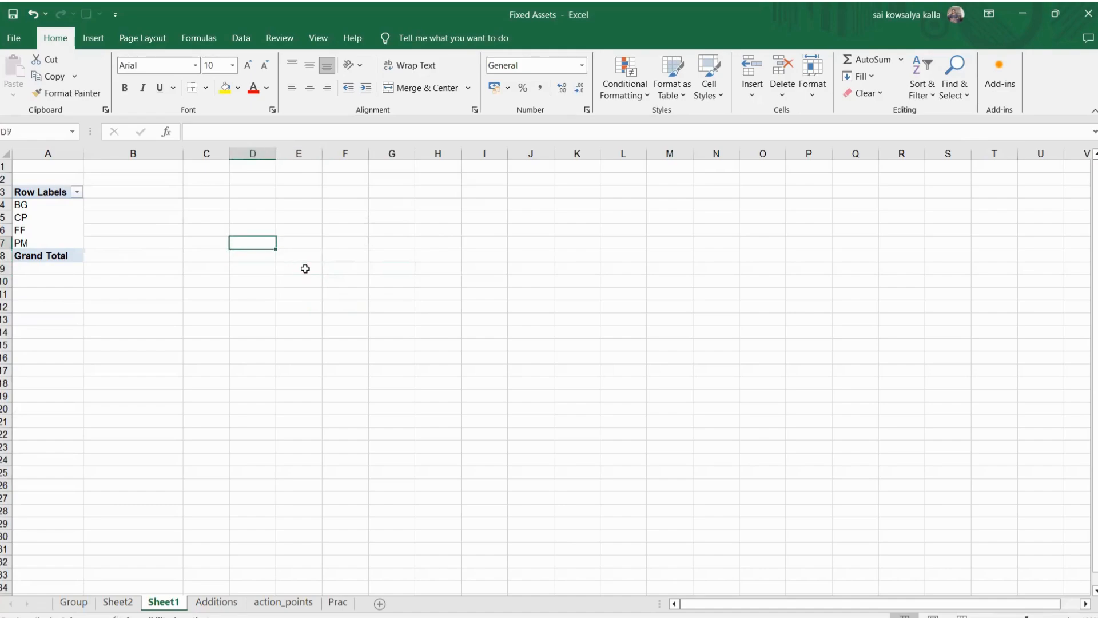
key(Right)
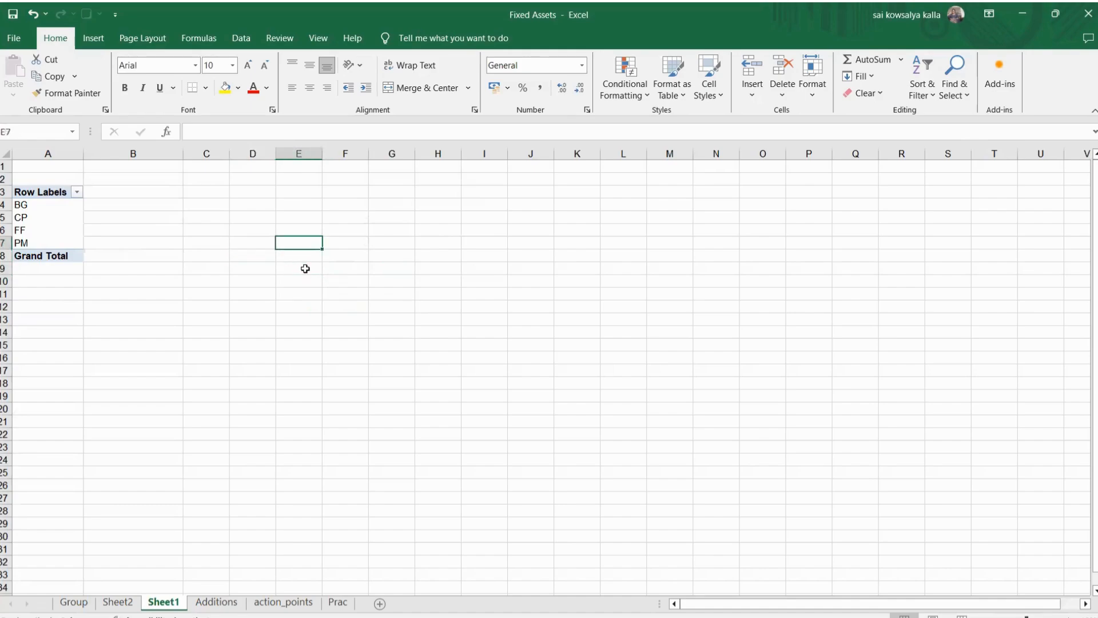
key(Left)
key(Up)
key(Up)
key(Up)
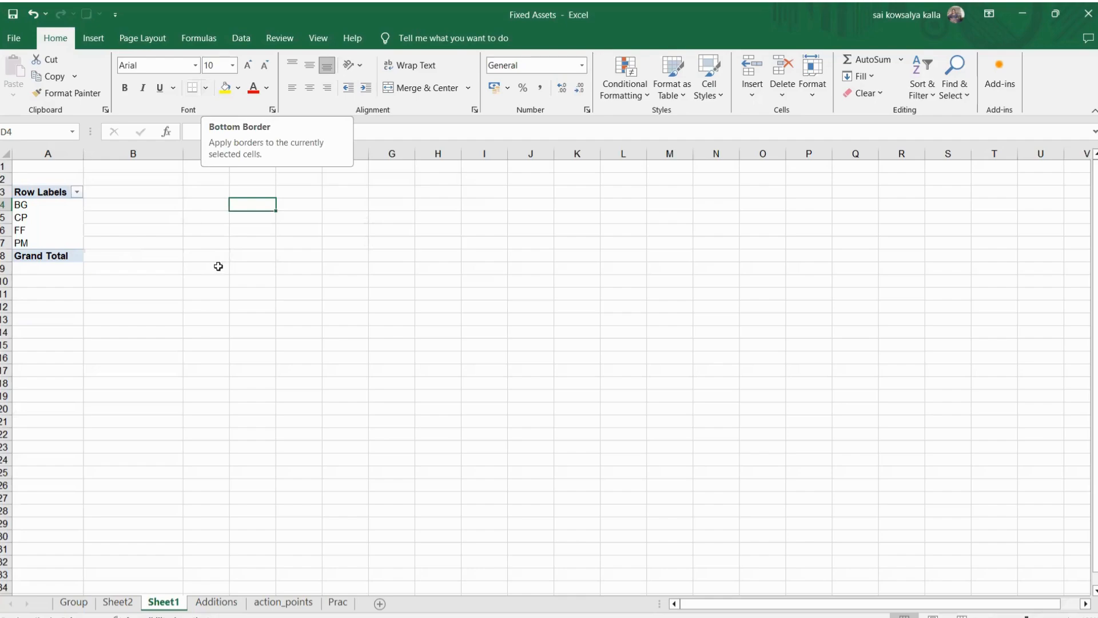
- Enter the serial numbers 1, 2 and 3 in cells D5 to D7
click(267, 217)
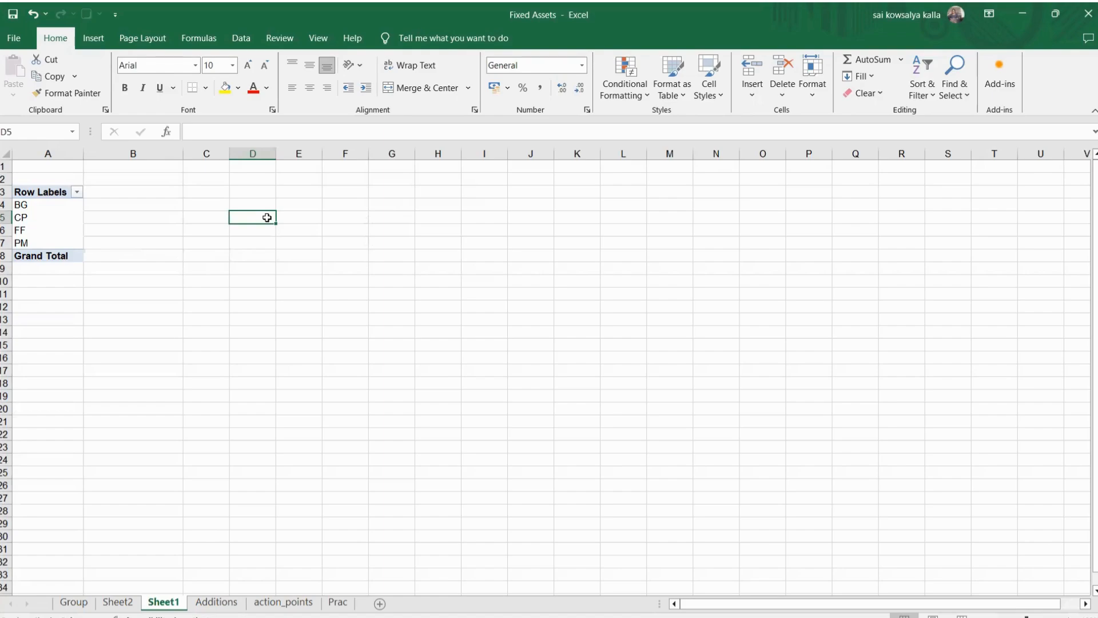
text(1)
key(Return)
text(2)
key(Return)
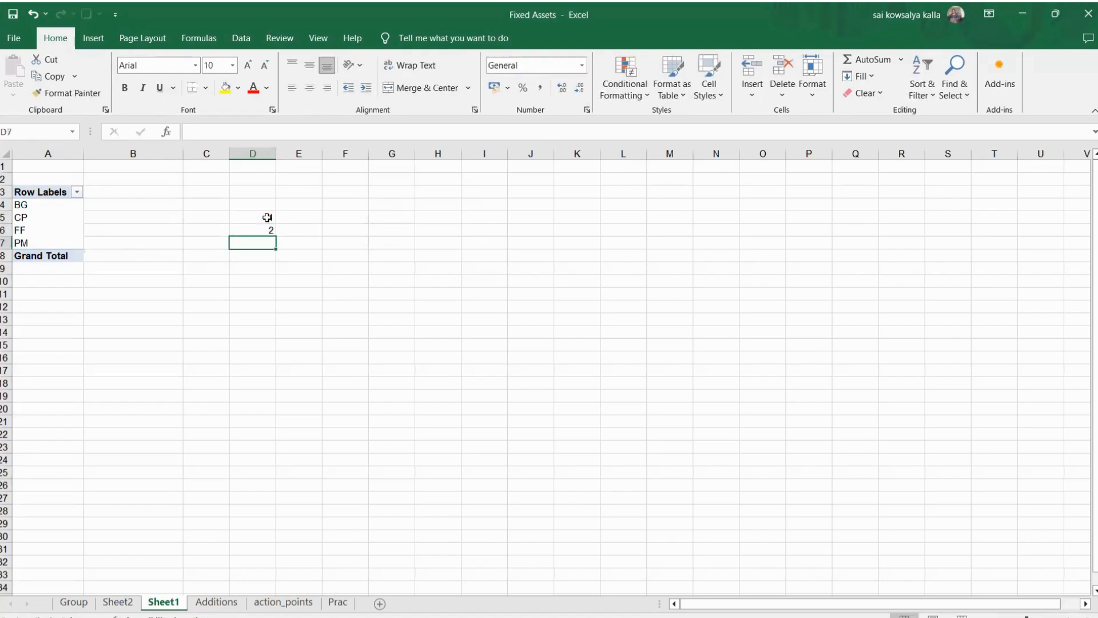
text(3)
key(Return)
- Extend the number series in D5:D7 down to D23 so it runs up to 19
key(Up)
key(Up)
key(Up)
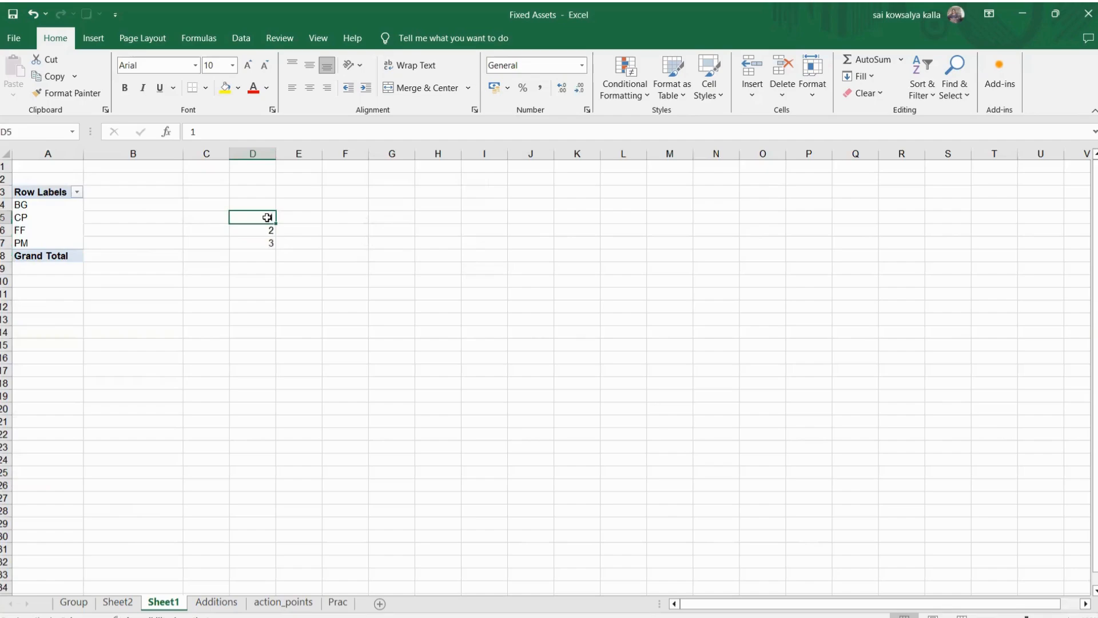
key(shift+Down)
key(shift+Down)
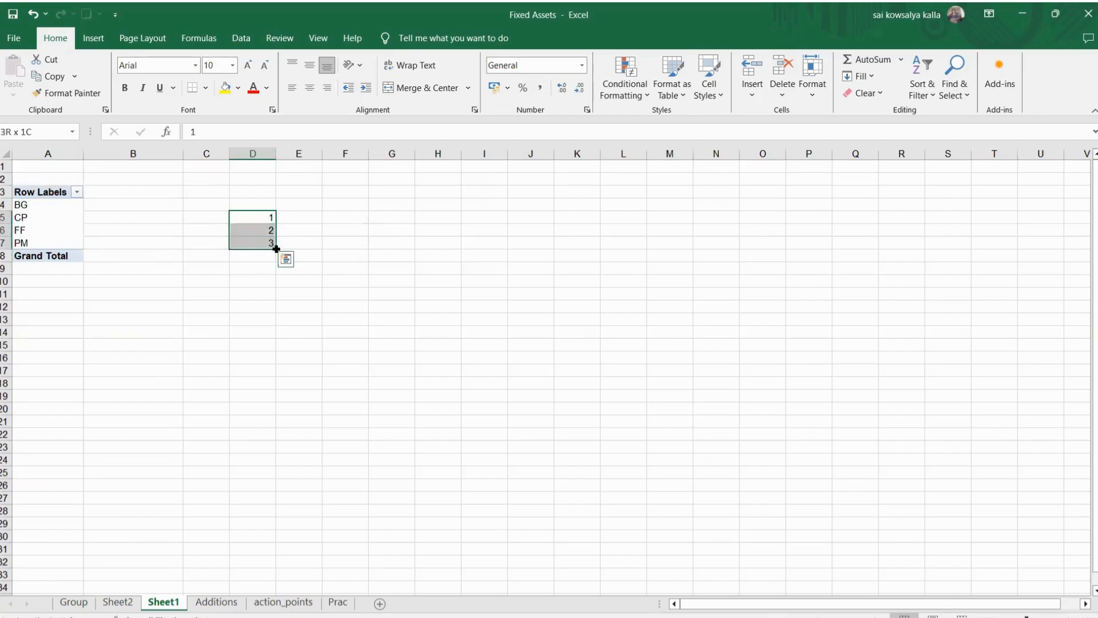
drag(275, 248, 267, 452)
- Enter a person's first name beside each of the first six serial numbers, in cells E5 to E10
click(293, 216)
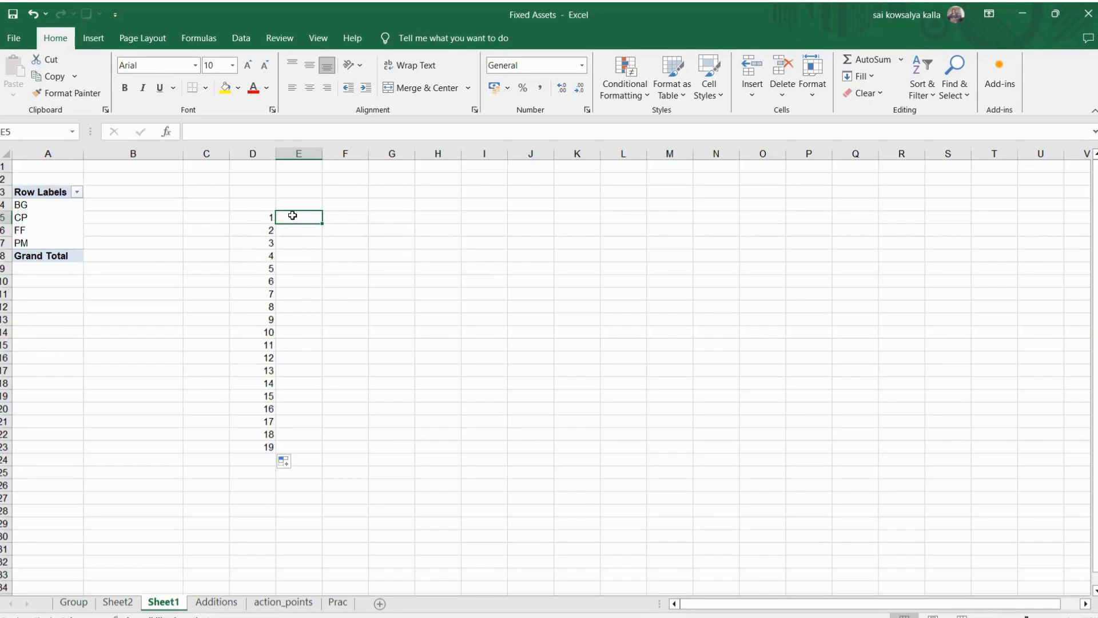
text(kavya)
key(Return)
text(sandhya)
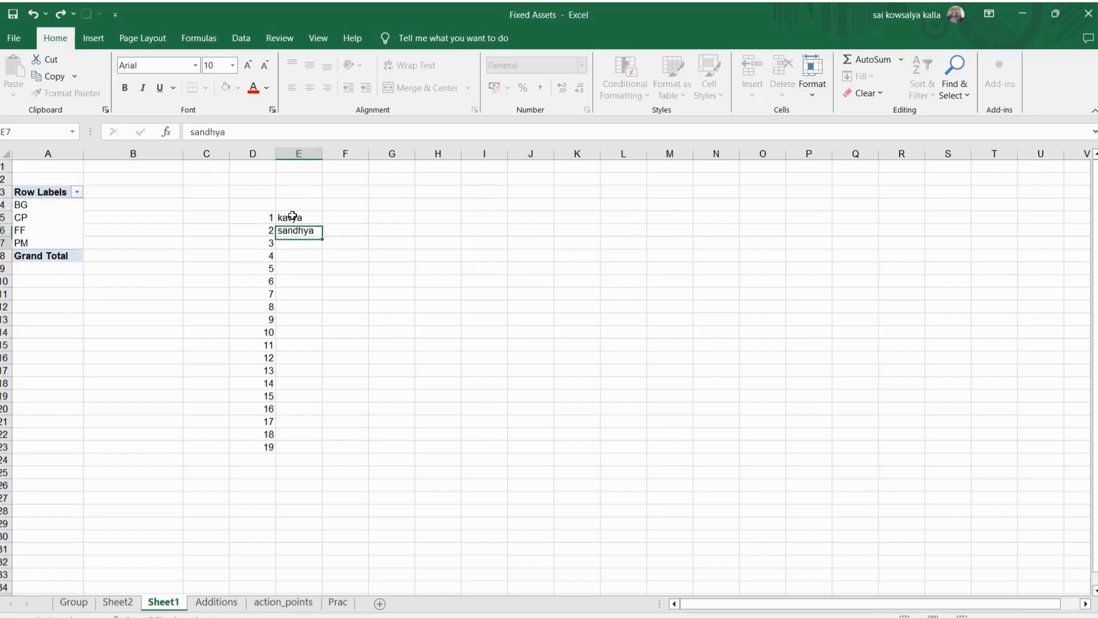
key(Return)
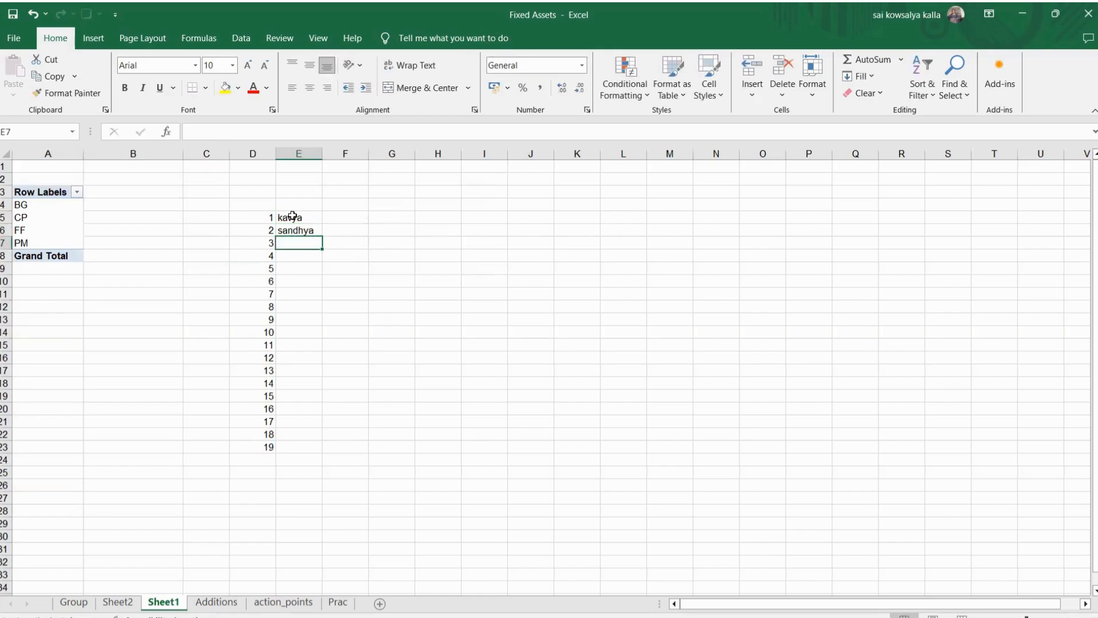
text(sruthi)
key(Return)
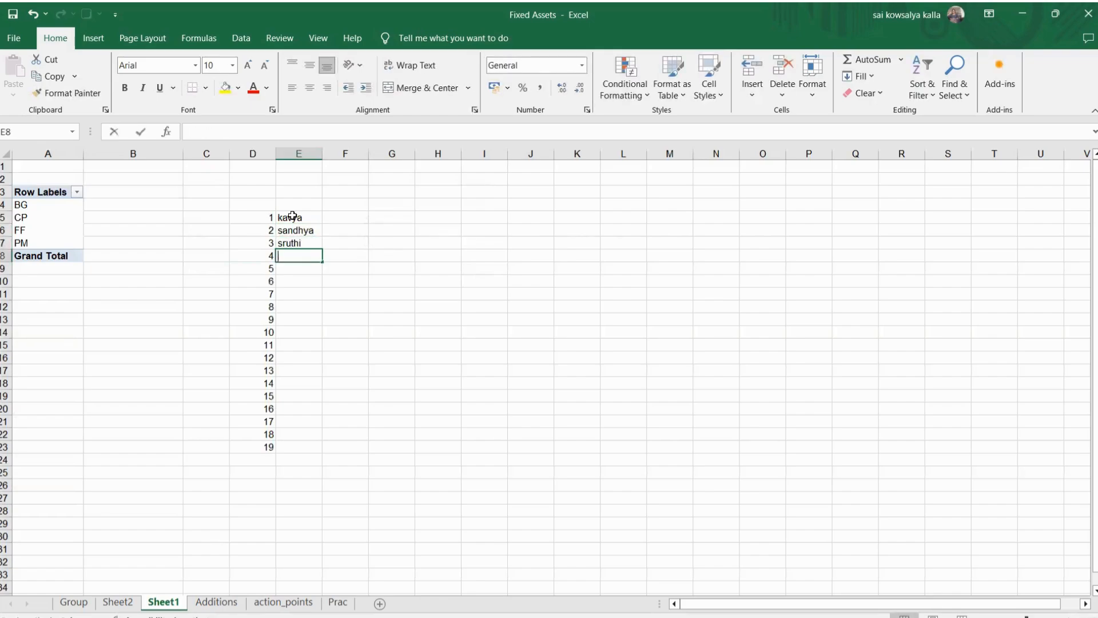
text(ravi)
key(Return)
text(moha)
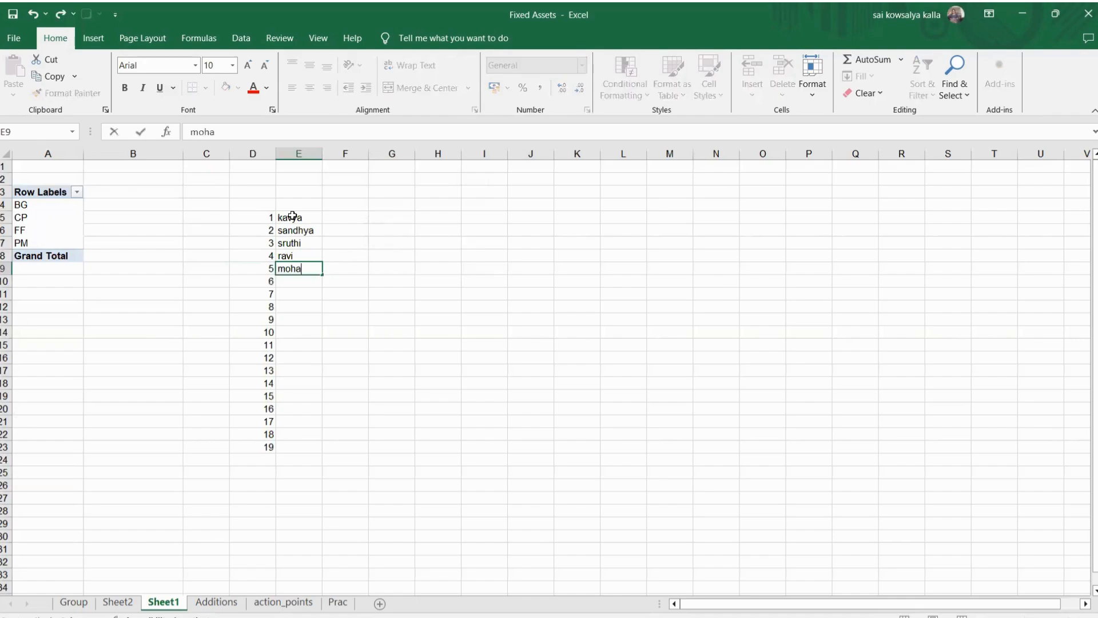
text(n)
key(Return)
text(sanjay)
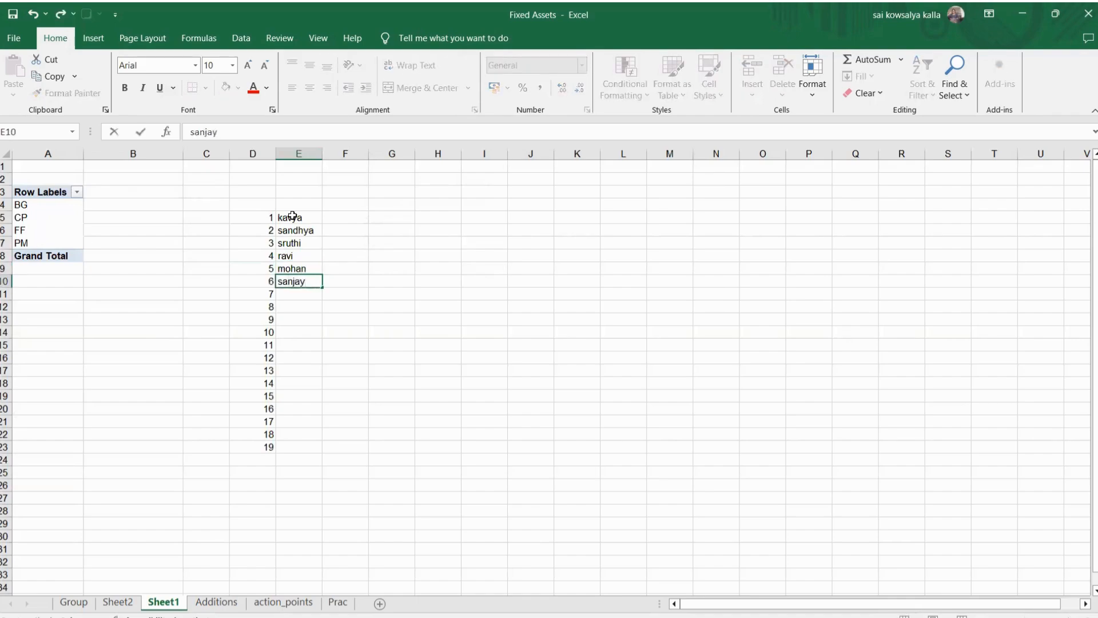
key(Return)
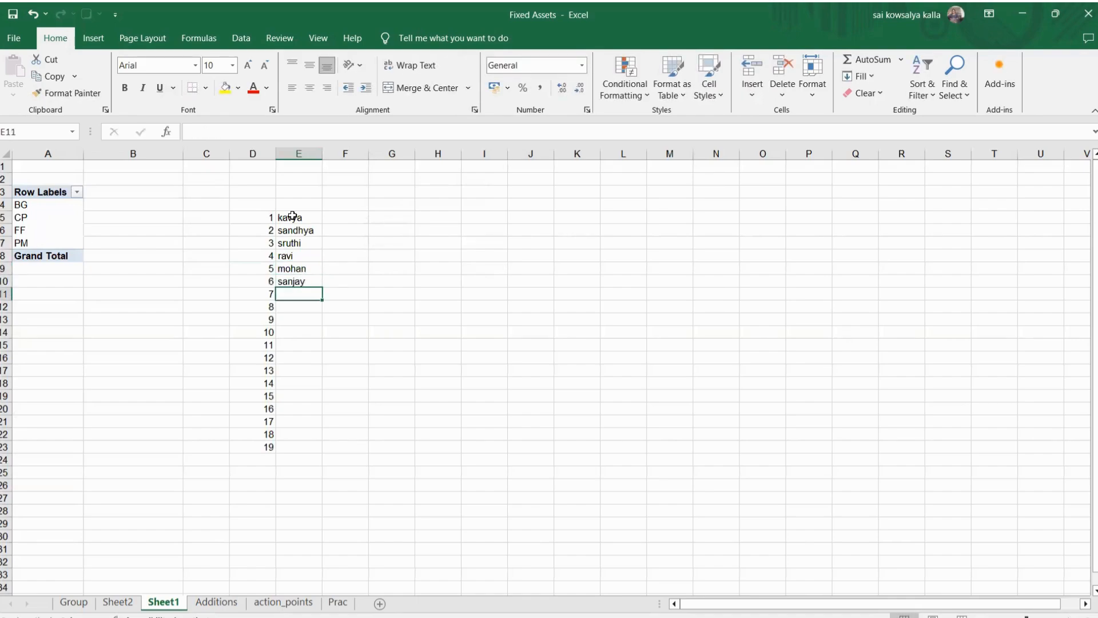
- Enter the amounts 25000 in F5 and 50000 in F6 beside the first two names
key(Up)
key(Up)
key(Up)
key(Up)
key(Up)
key(Up)
key(Up)
key(Right)
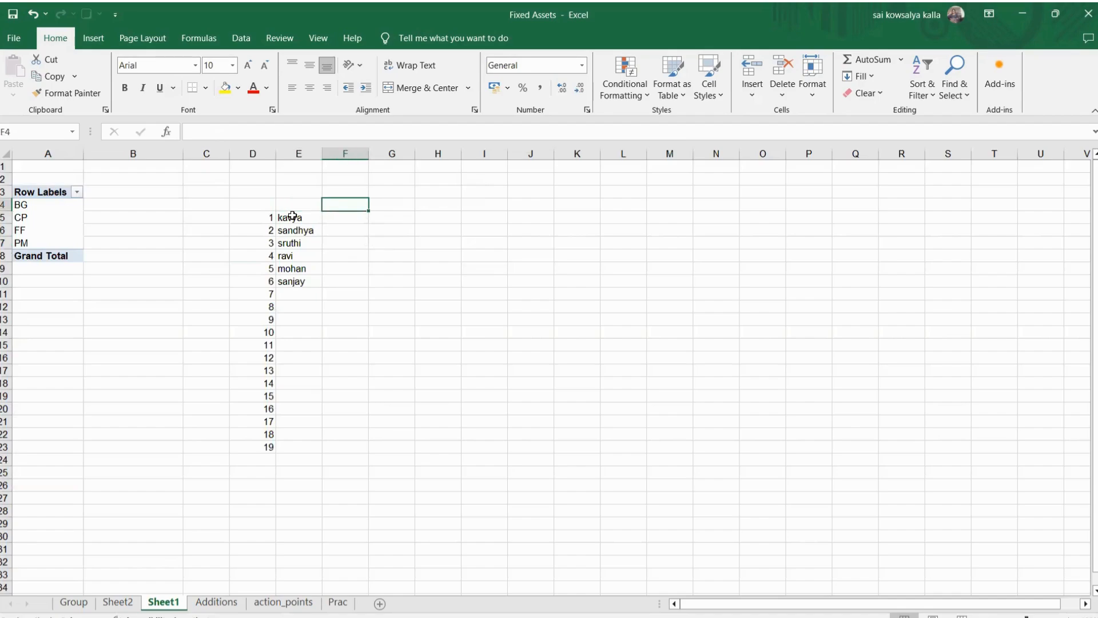
key(Down)
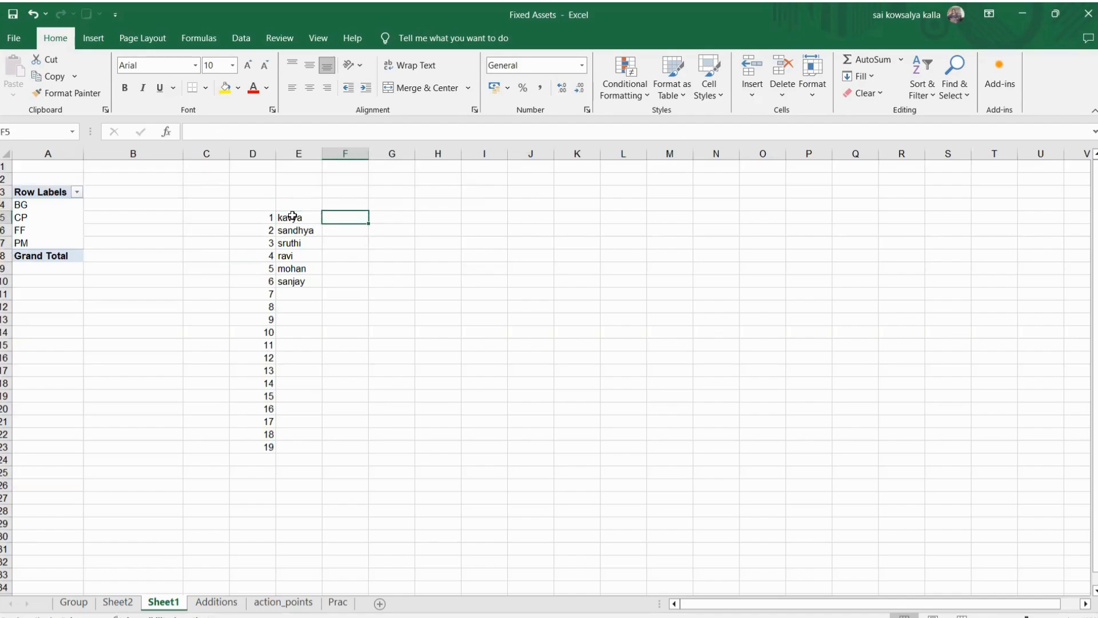
click(291, 216)
text(25000)
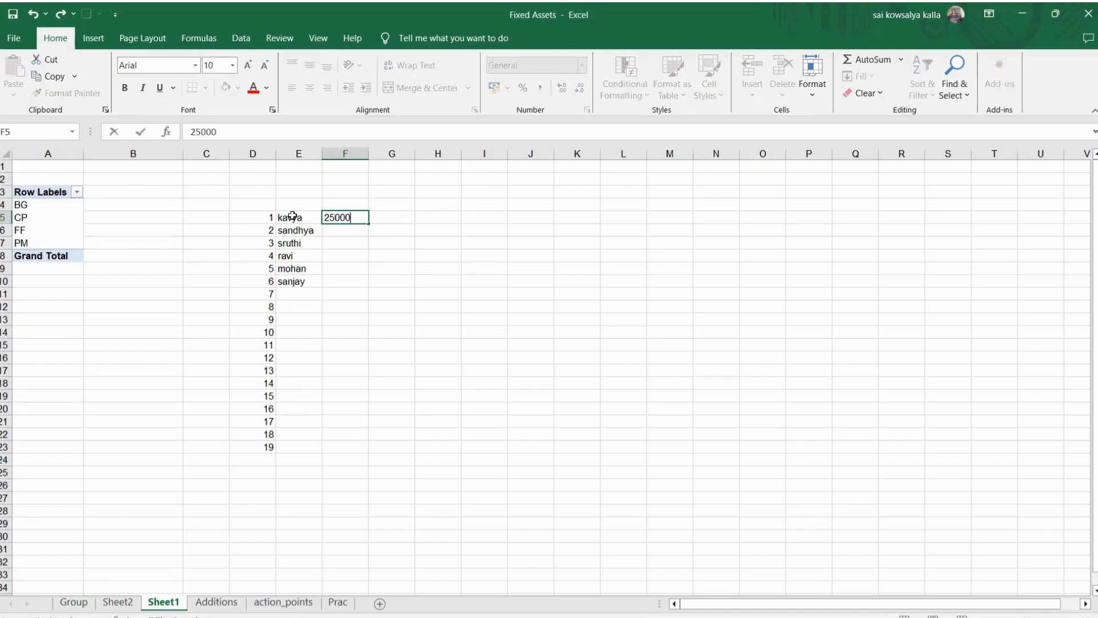
key(Return)
text(500)
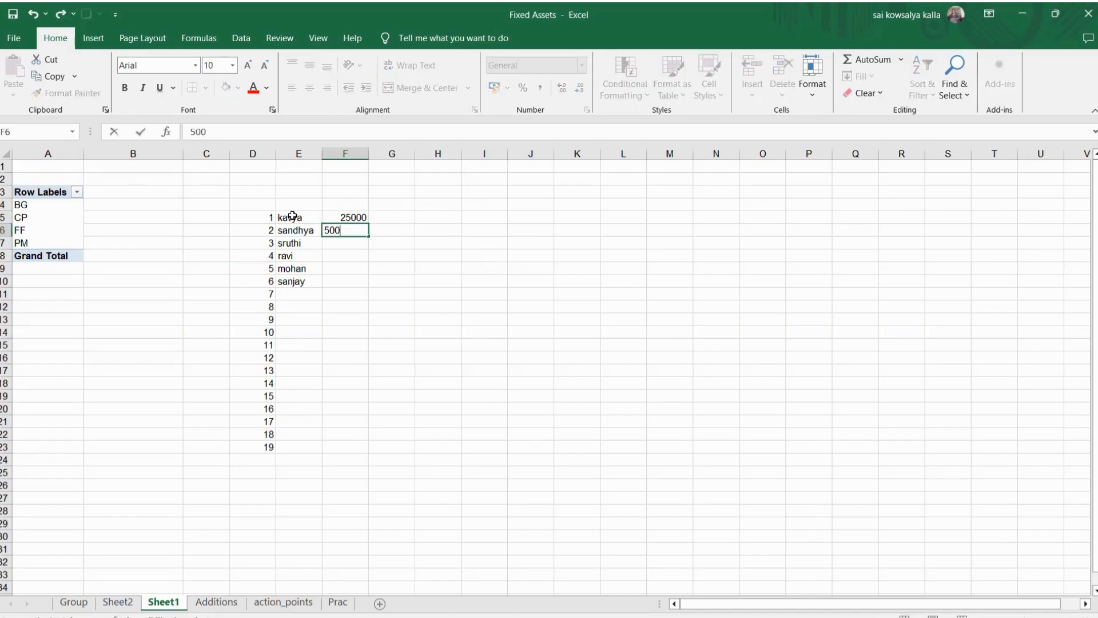
text(00)
key(Return)
- Extend the amount series in F5:F6 down to F10, ending at 150000, then deselect the range
key(Up)
key(Up)
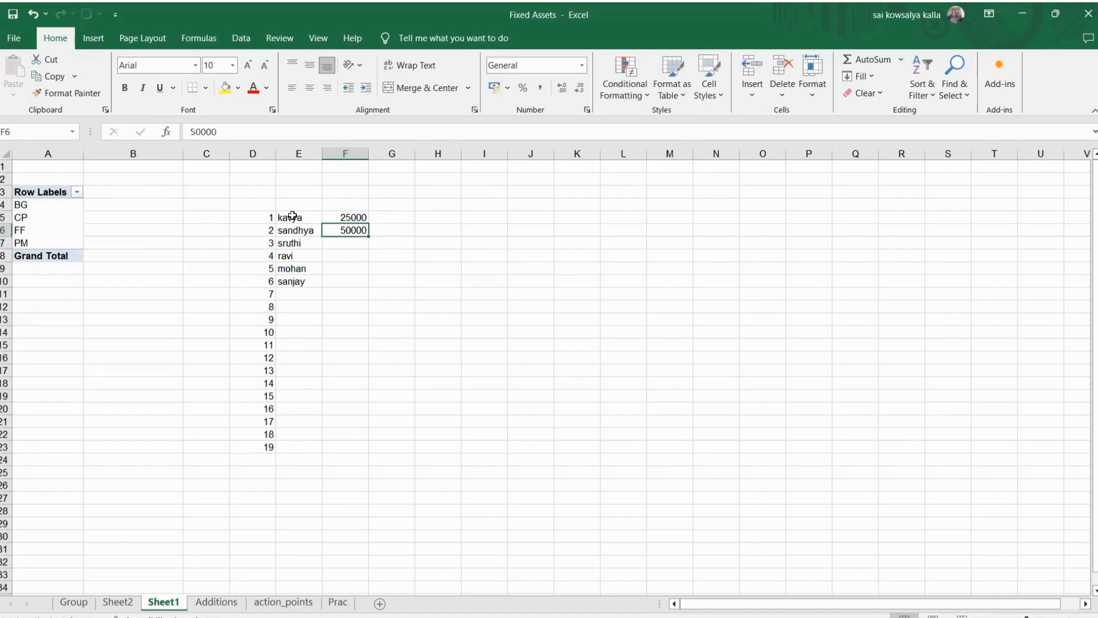
key(shift+Down)
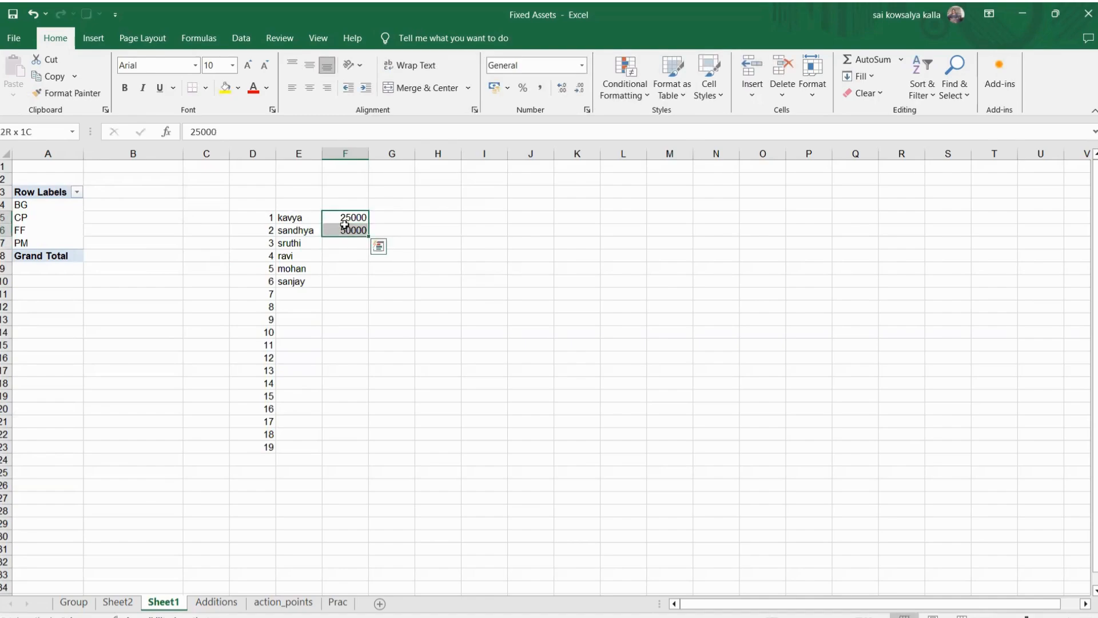
drag(366, 244, 364, 282)
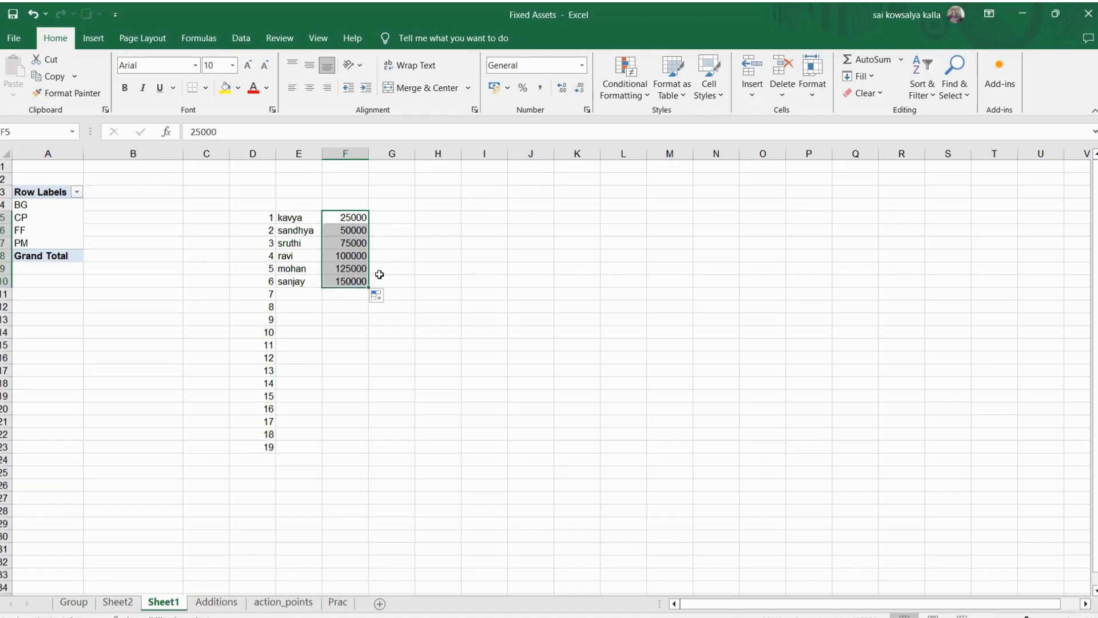
click(395, 245)
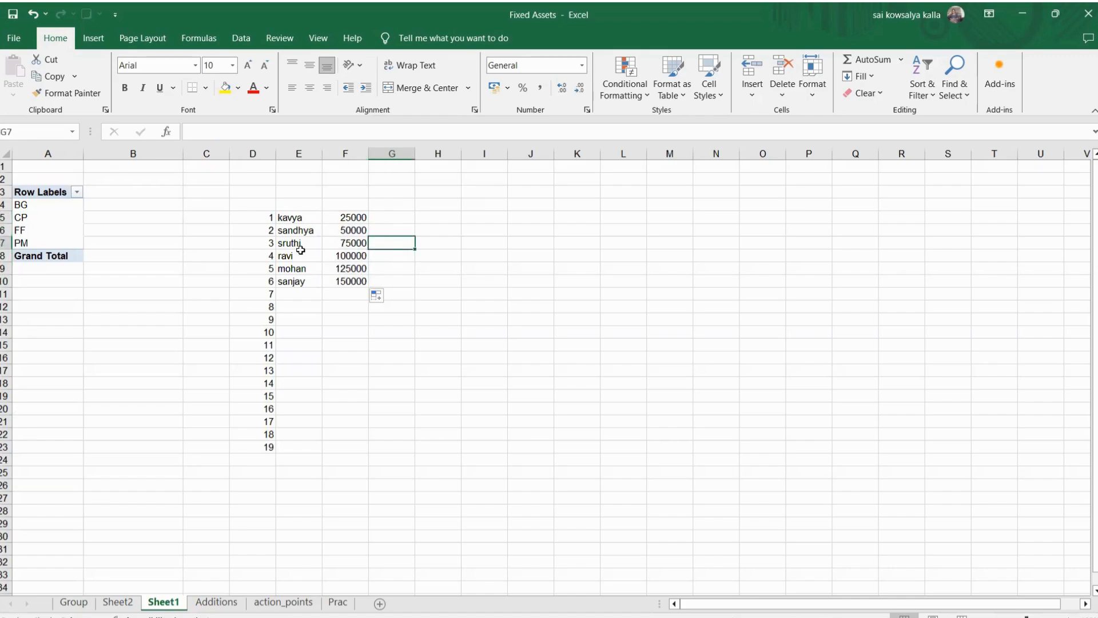
- Go through the serial numbers, names and amounts in D5:F10 row by row
ctrl+scroll(323, 227, up, 4)
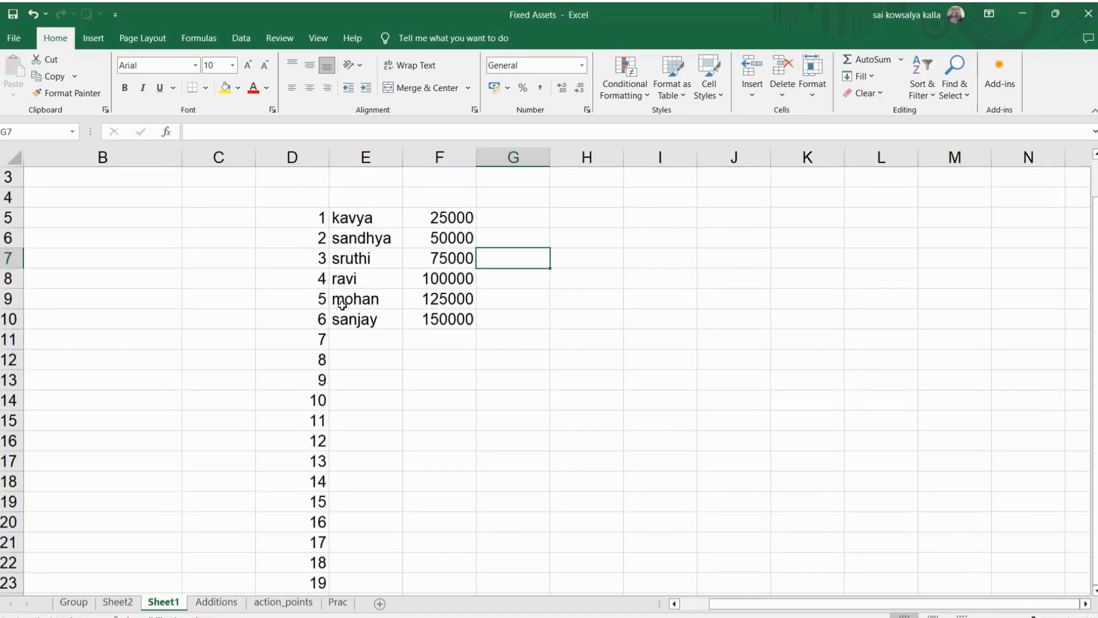
click(300, 225)
key(Right)
key(Right)
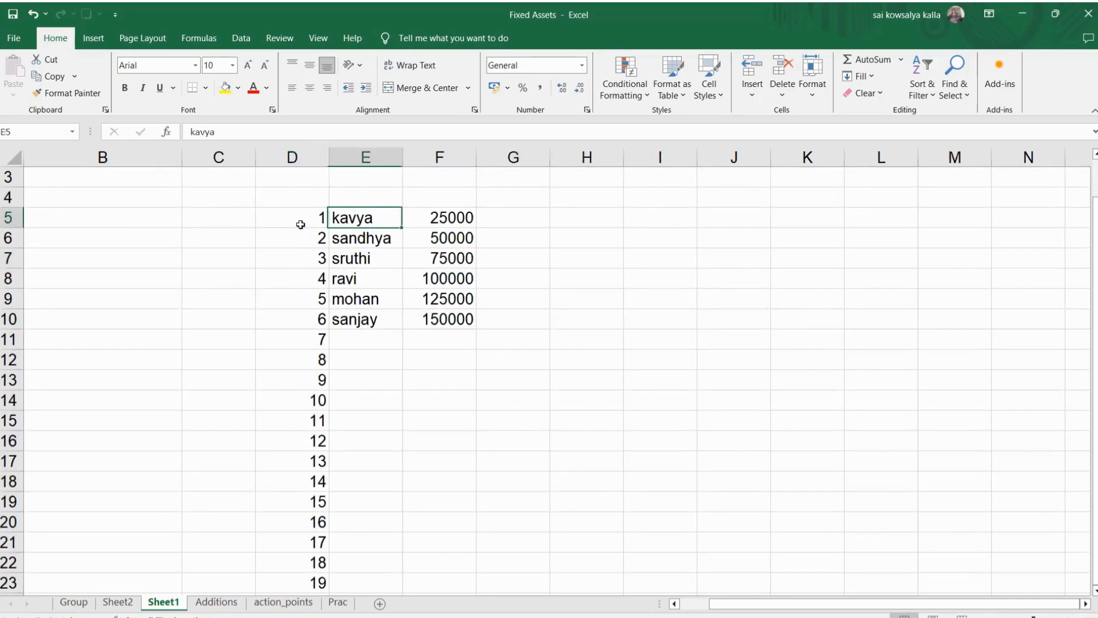
key(Down)
key(Left)
key(Left)
key(Down)
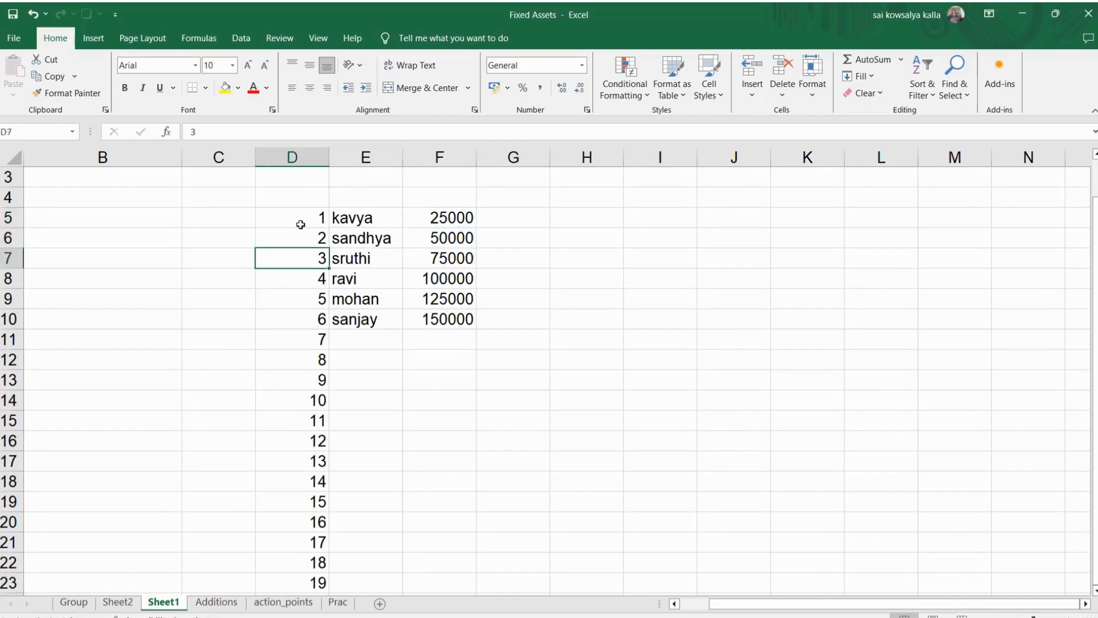
key(Right)
key(Right)
key(Down)
key(Left)
key(Left)
key(Down)
key(Right)
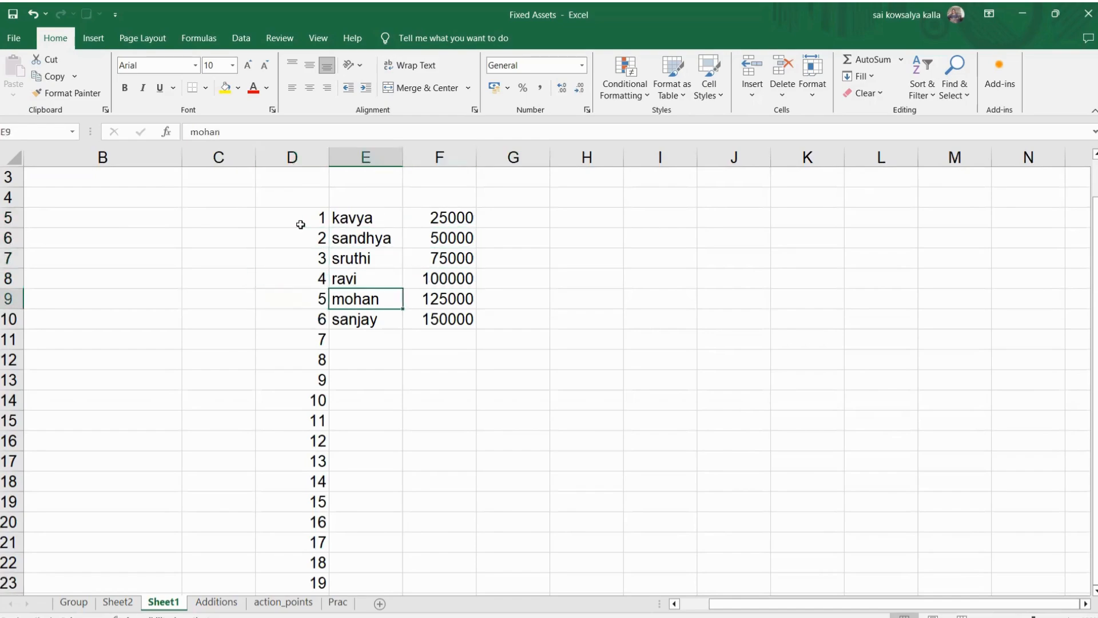
key(Down)
- Clear the unused serial numbers 7 to 19 from D11:D23
key(Left)
key(Down)
key(shift+Down)
key(shift+Down)
key(shift+Down)
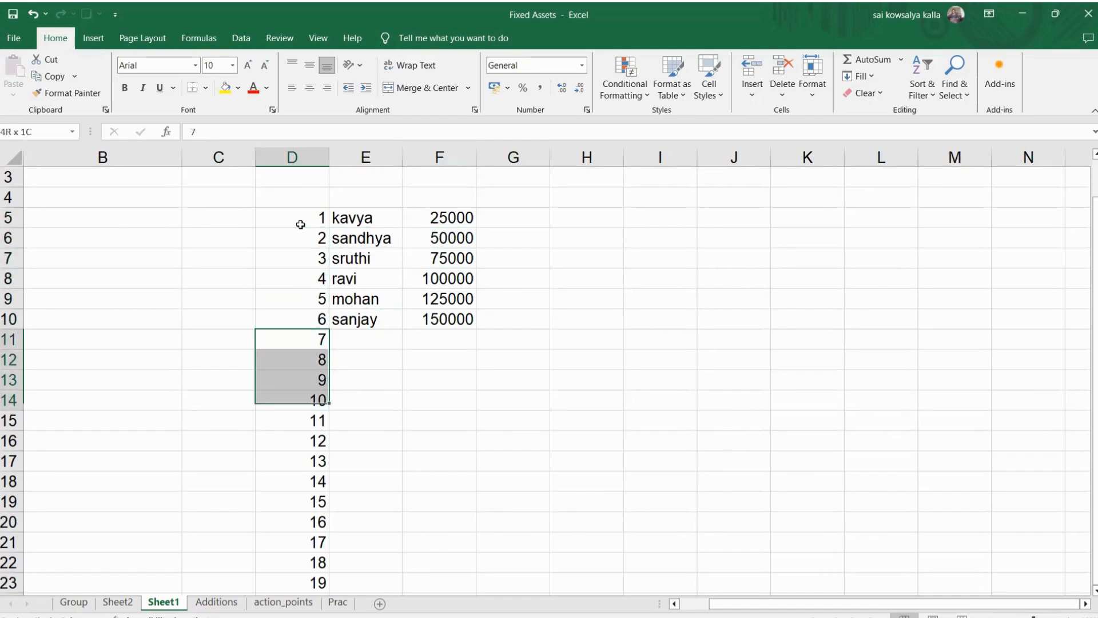
key(shift+Down)
key(shift+Down)
key(shift+Down)
key(shift+Down)
key(shift+Down)
key(shift+Down)
key(shift+Down)
key(shift+Down)
key(shift+Down)
key(Delete)
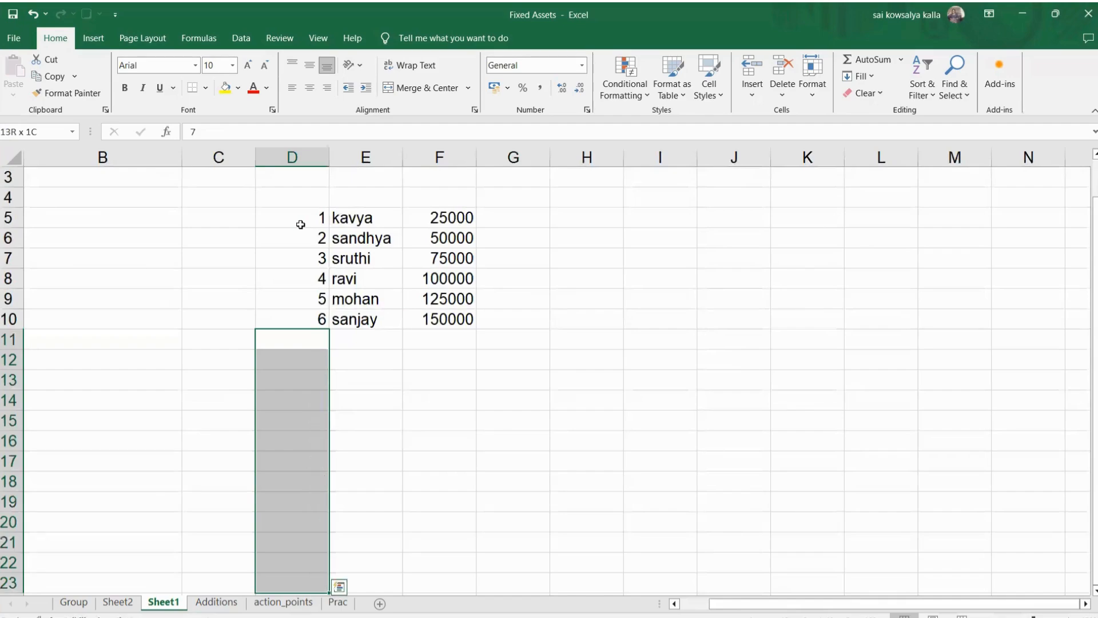
- Return to the name in the first record and dismiss the 360 Total Security advertisement
key(Up)
key(Up)
key(Up)
key(Up)
key(Up)
key(Up)
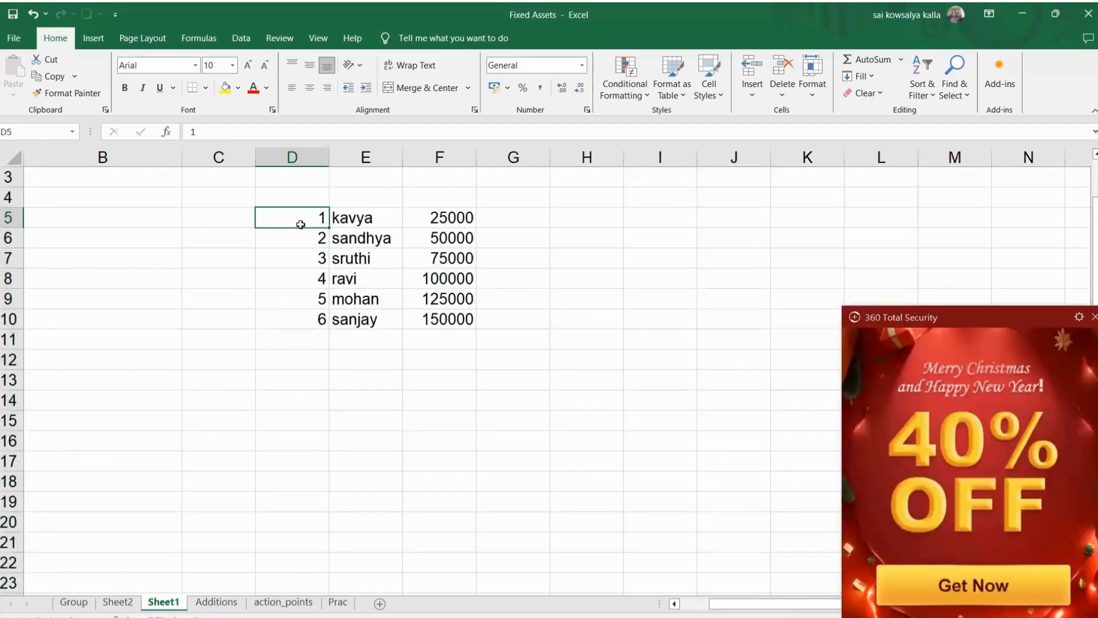
key(Right)
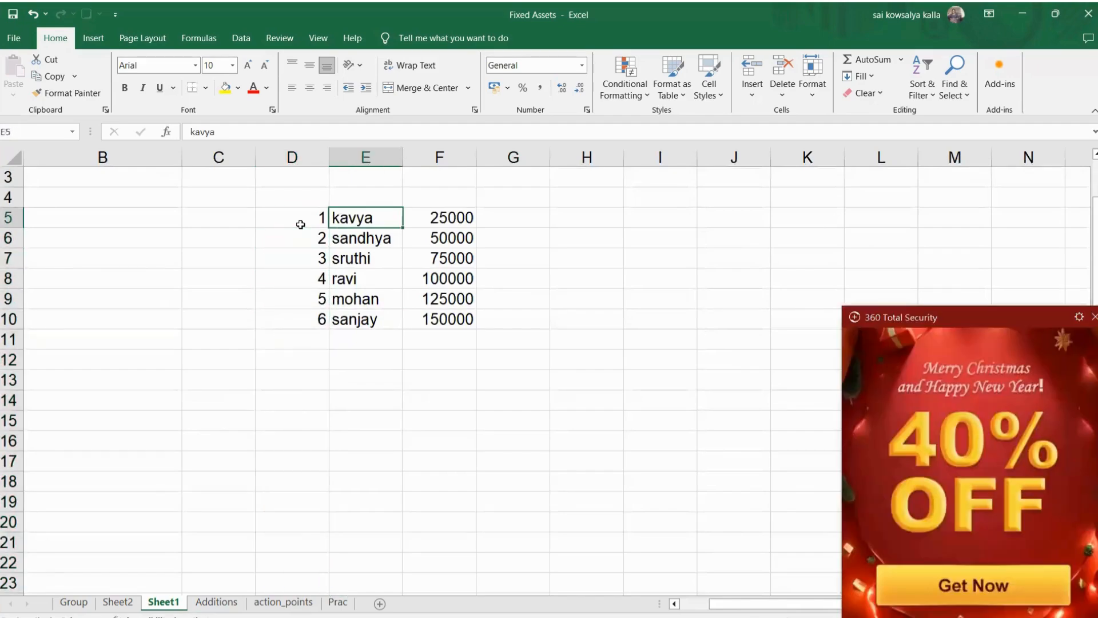
click(1092, 317)
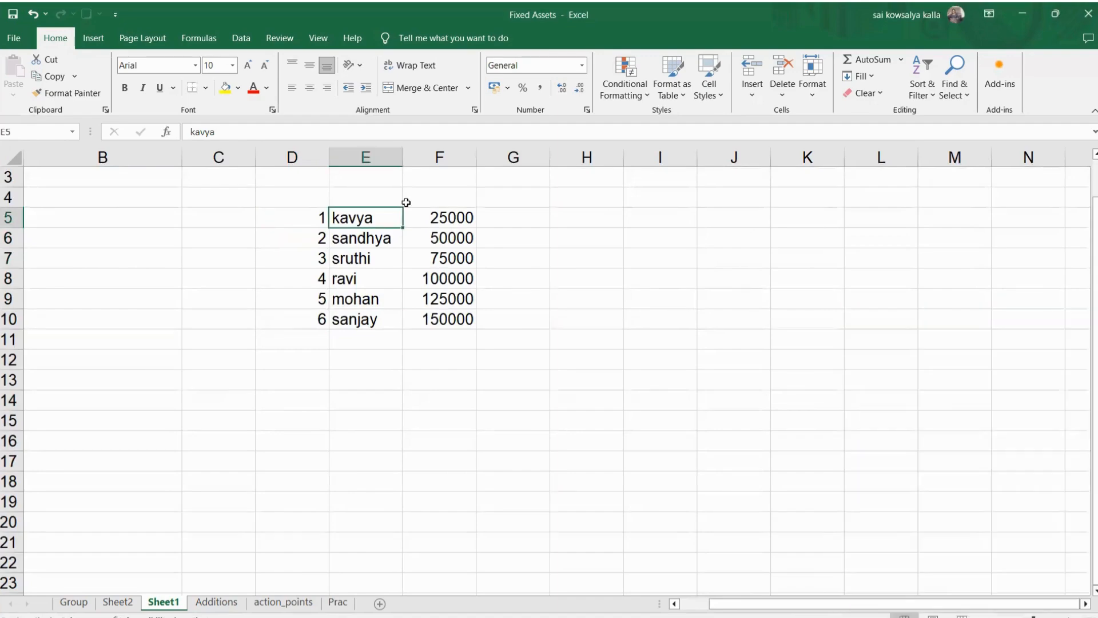
- Switch Sheet1 to Page Break Preview with the whole page boundary in view
click(316, 41)
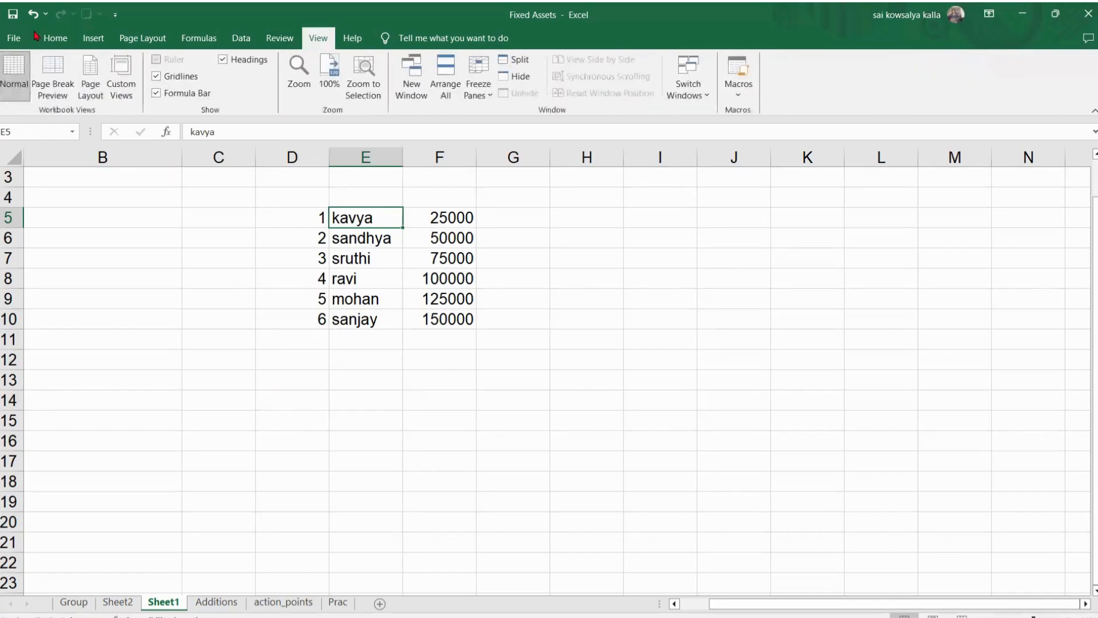
click(62, 87)
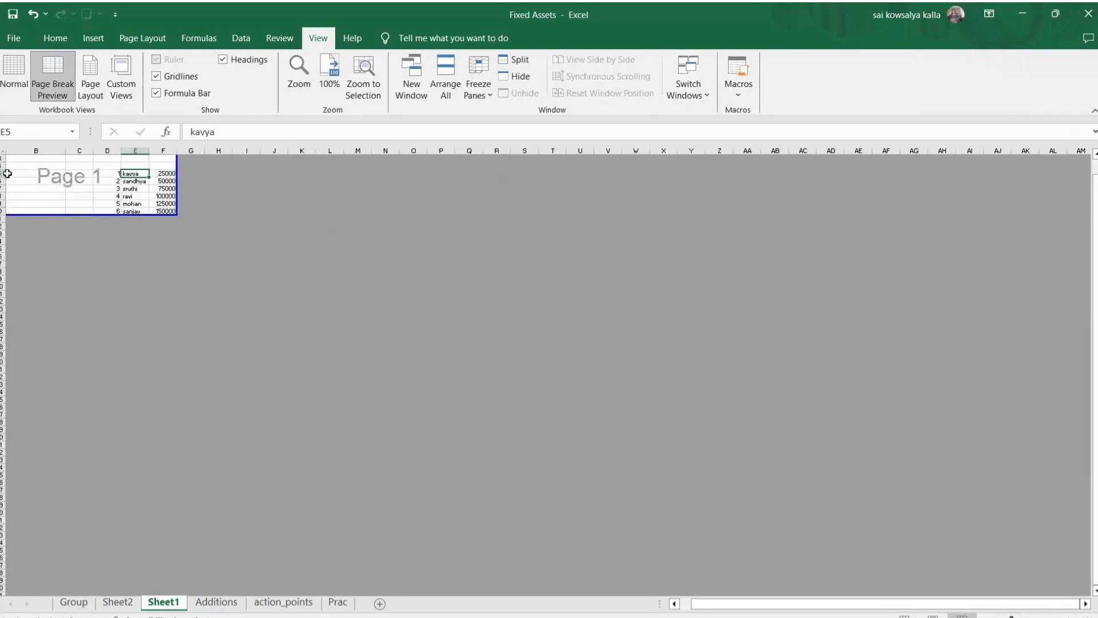
scroll(95, 198, up, 6)
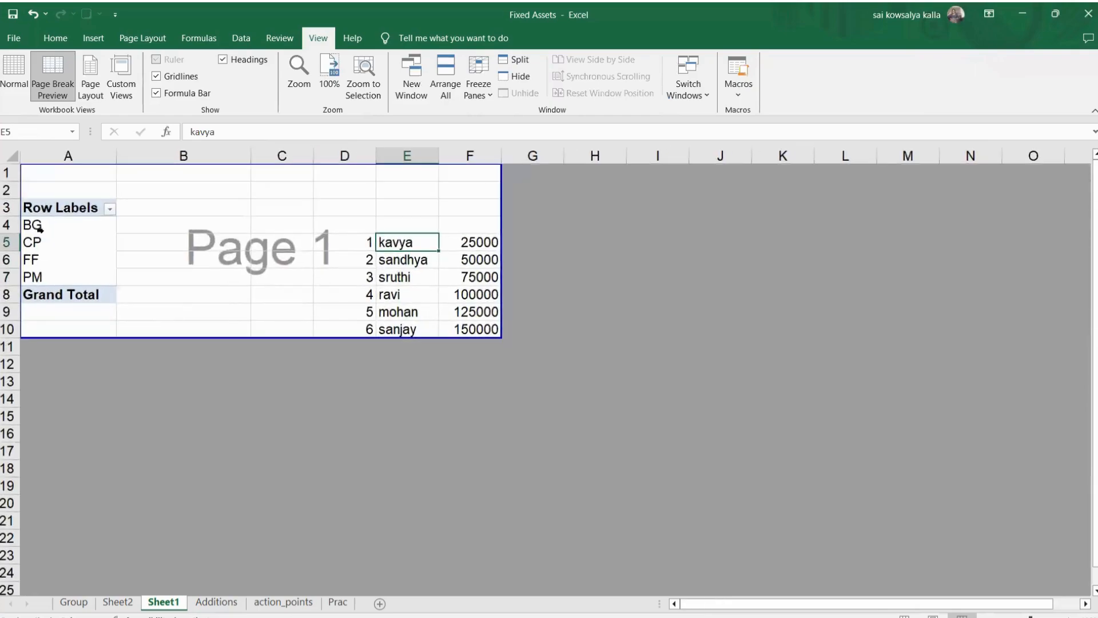
- Shrink the print area to D4:F10 by moving its page boundaries, and close the PivotTable Fields pane
click(23, 228)
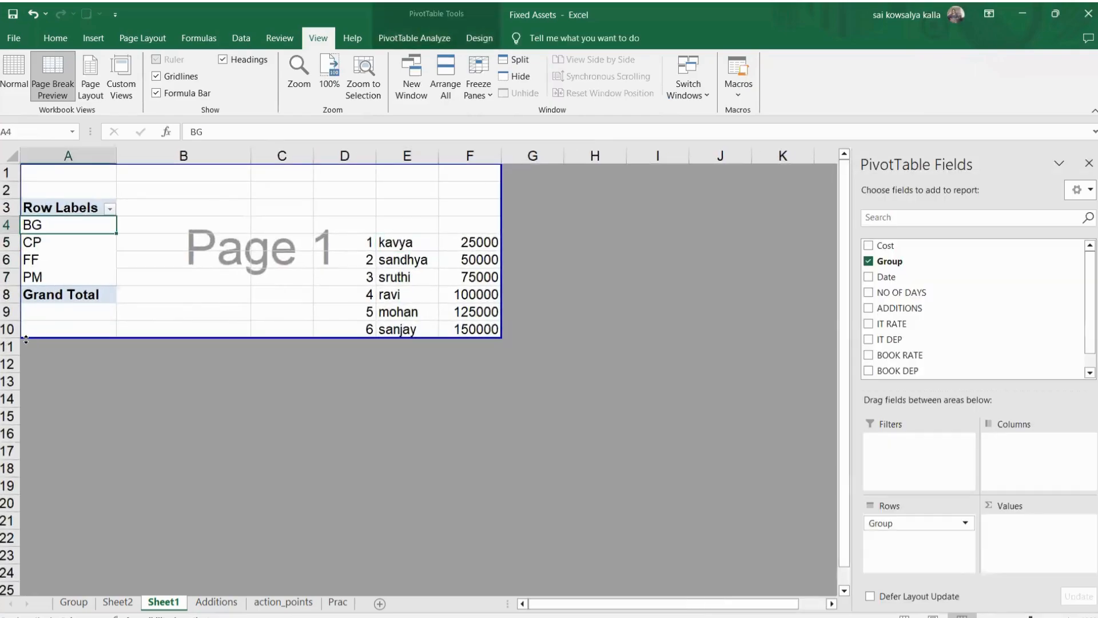
drag(26, 339, 238, 342)
drag(372, 165, 372, 216)
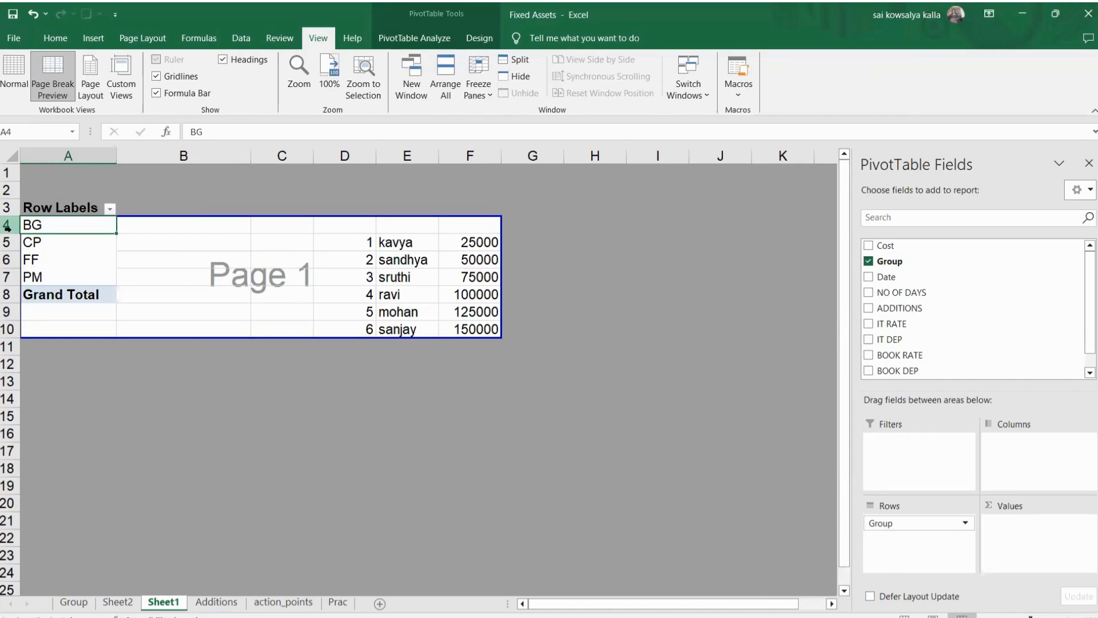
drag(22, 310, 331, 305)
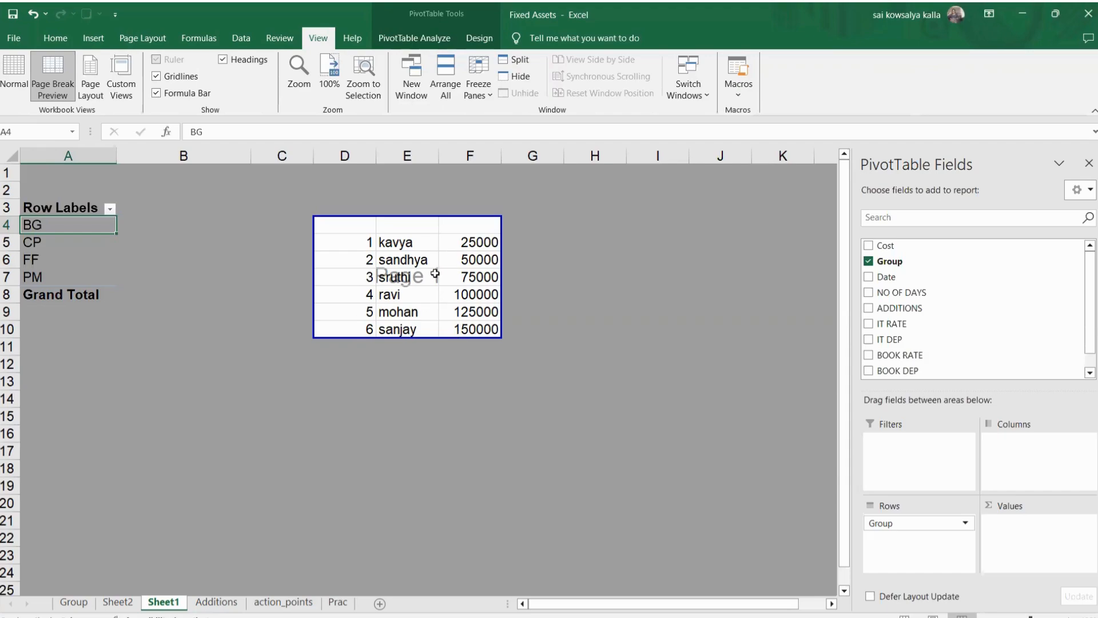
click(1089, 164)
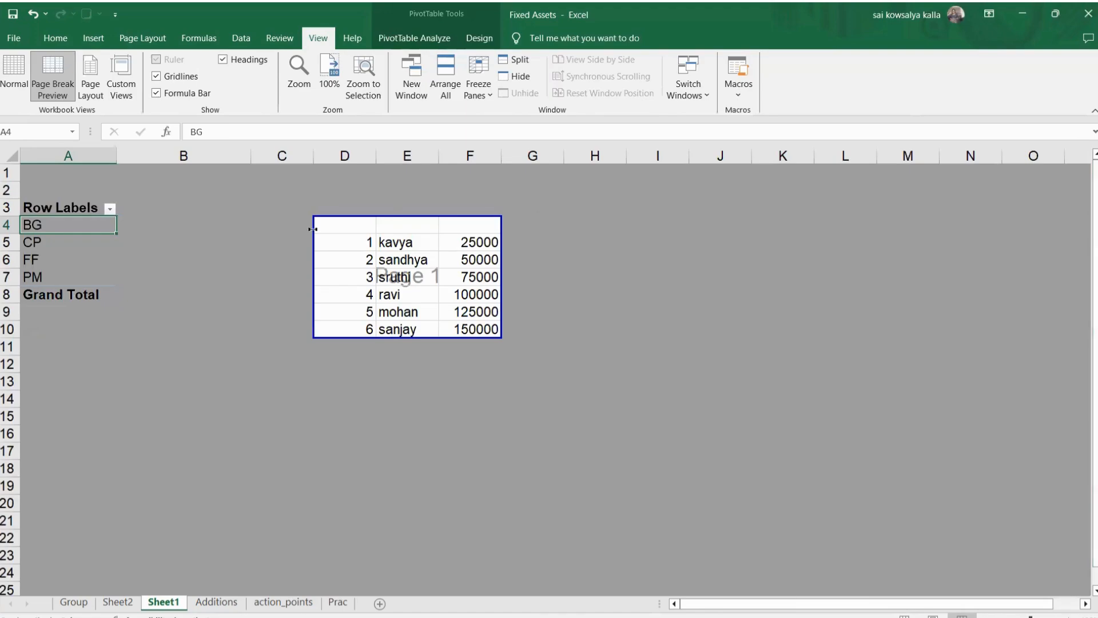
- Save the sheet as a PDF named Fixed Assets on the Desktop, with the file opening after publishing
click(17, 36)
key(Escape)
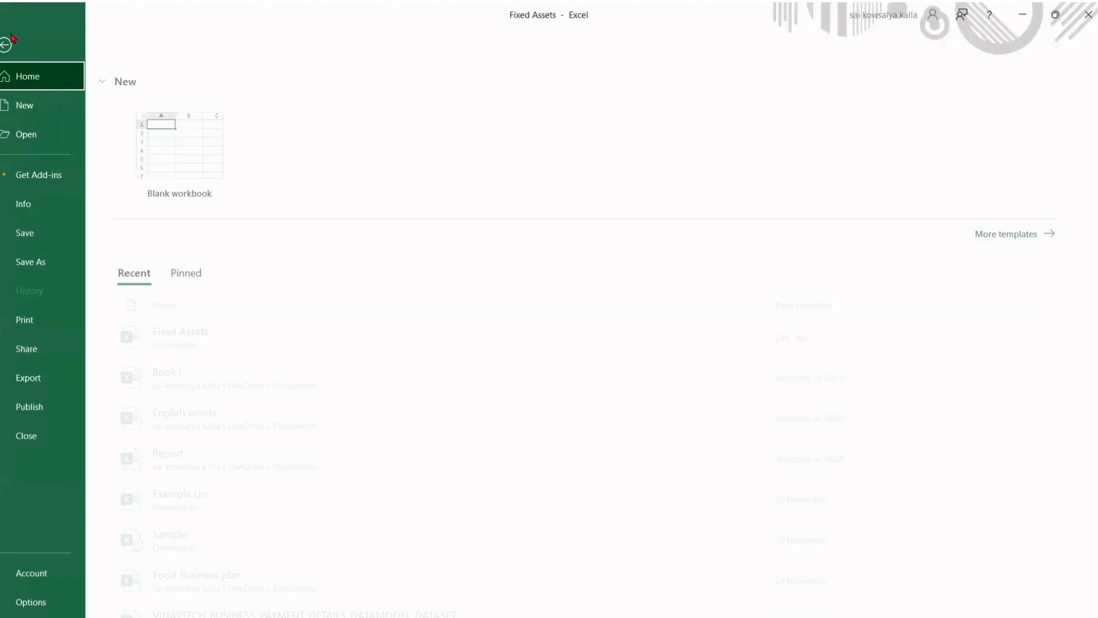
click(13, 38)
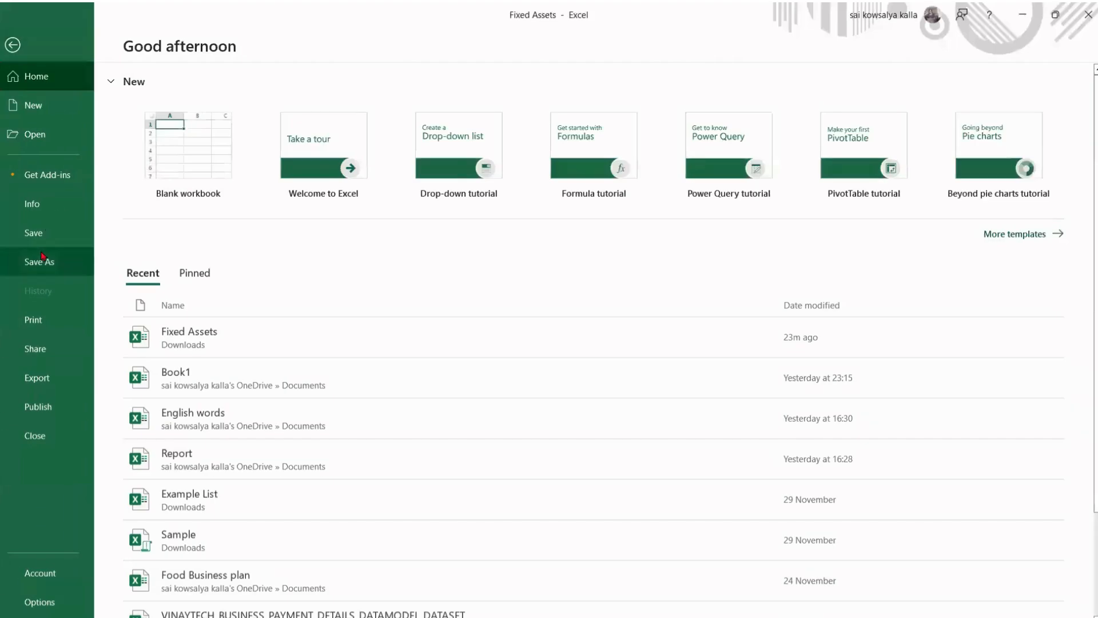
click(42, 257)
click(175, 275)
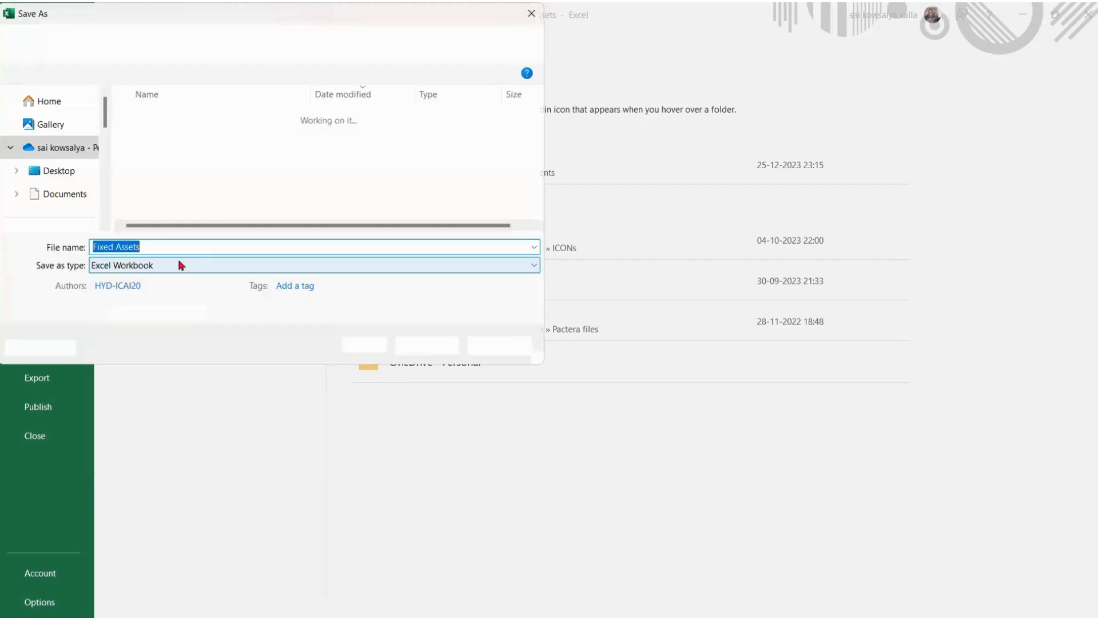
click(152, 265)
key(p)
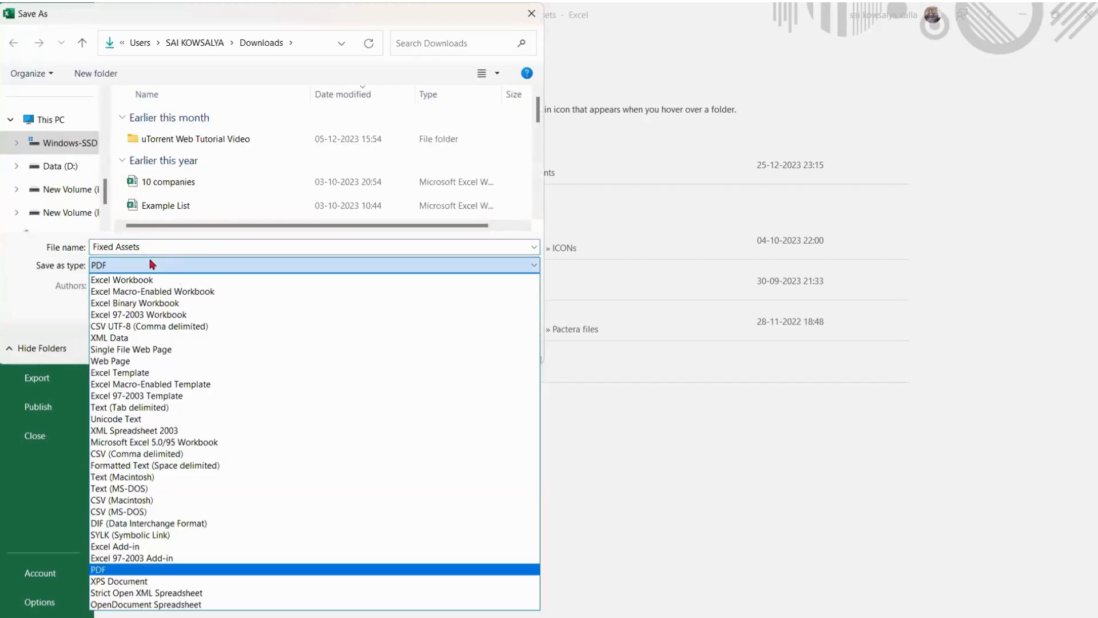
click(152, 265)
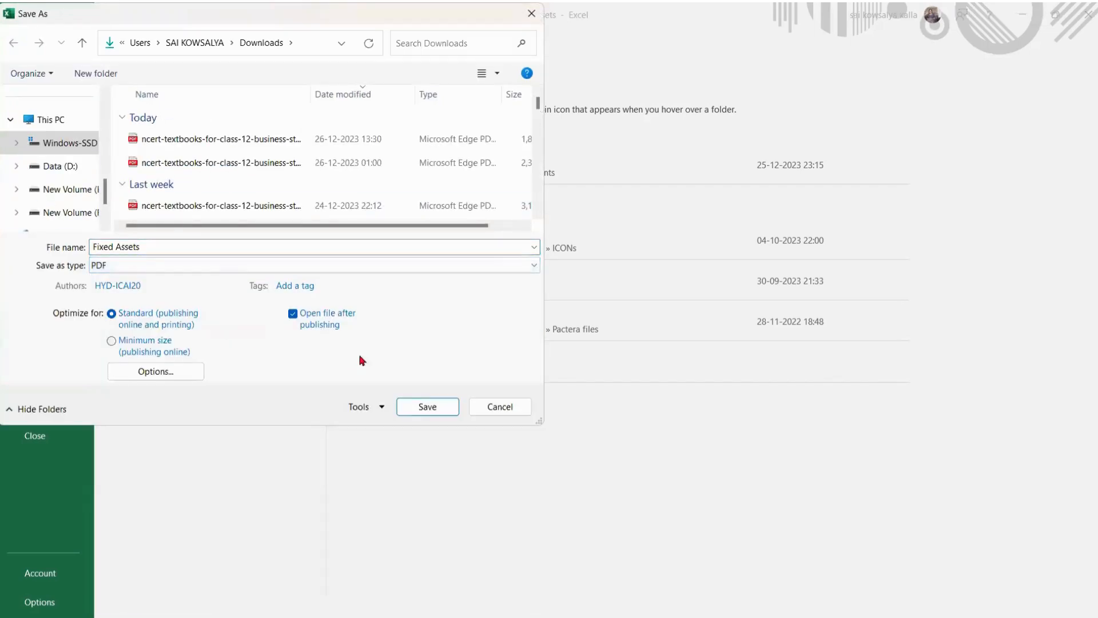
scroll(52, 126, up, 3)
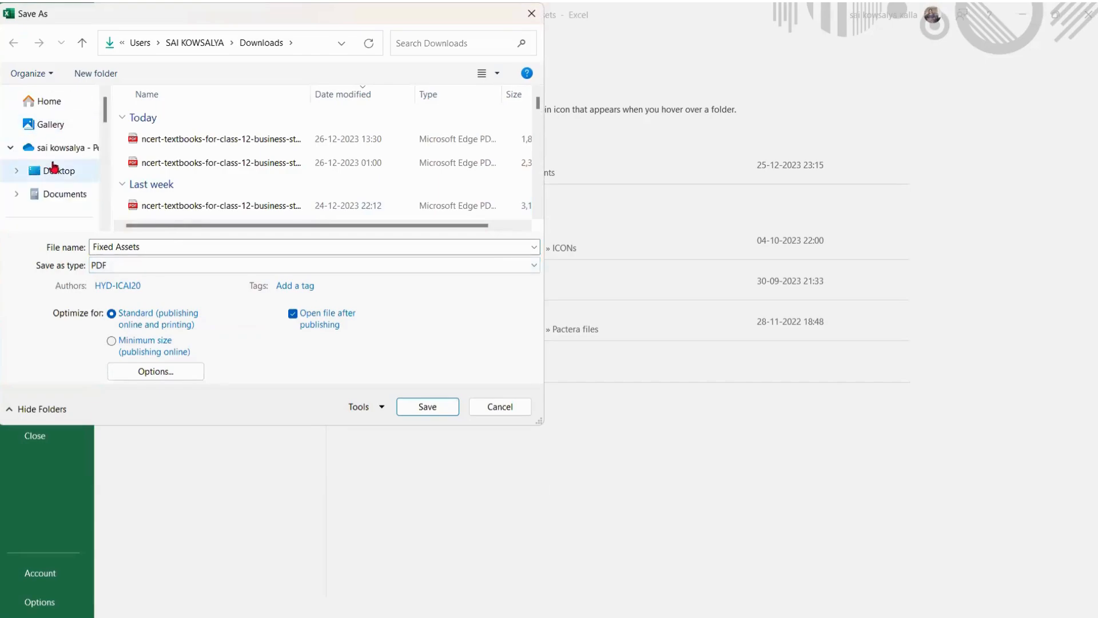
key(Return)
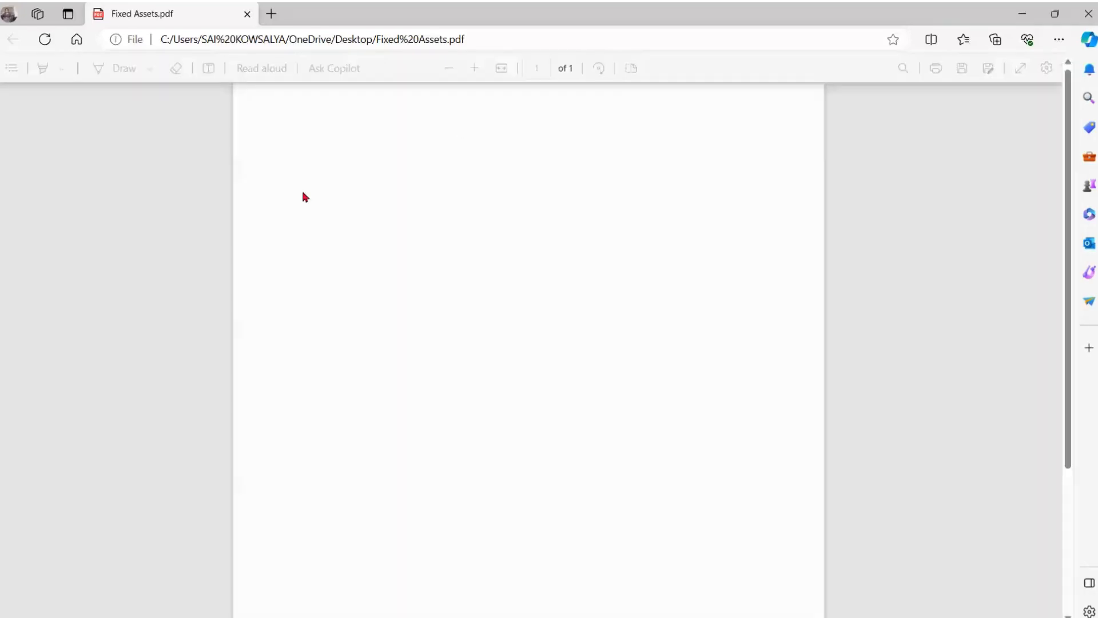
- Examine how the list looks on the exported PDF page, and switch back to the Excel workbook
ctrl+scroll(708, 301, up, 2)
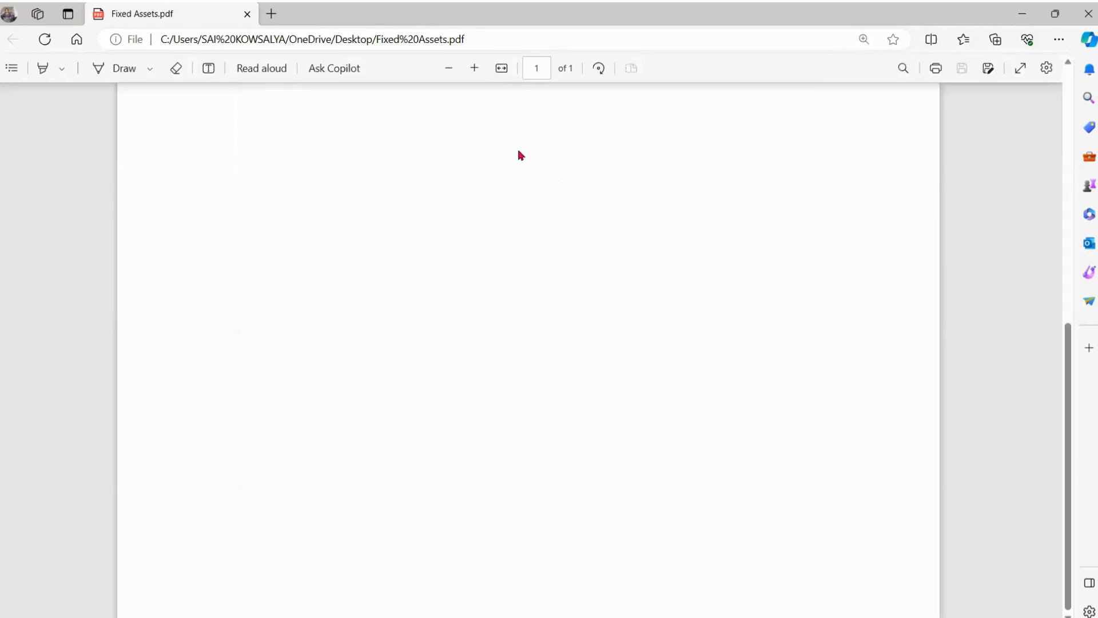
scroll(335, 243, up, 10)
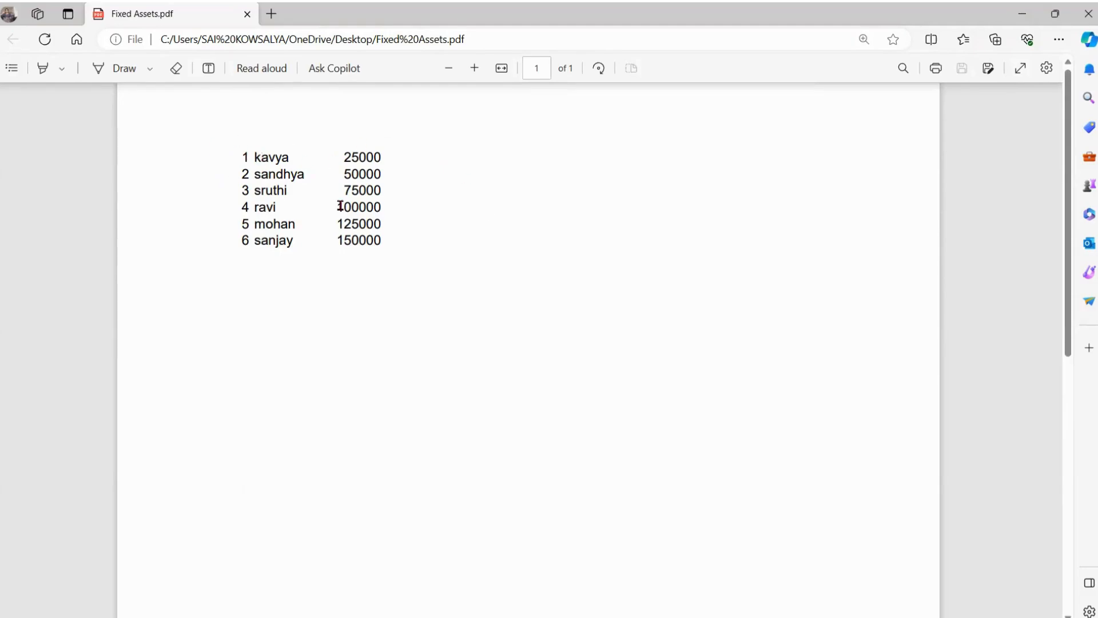
key(alt+Tab)
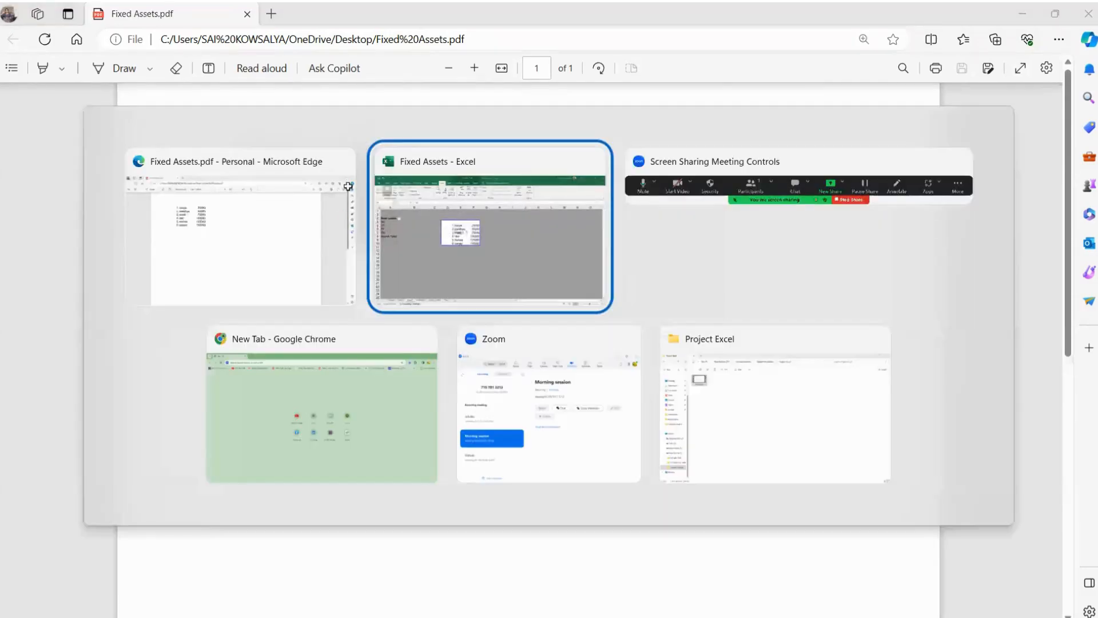
- Highlight the list in D5:F10 within the page boundary
key(shift+Right)
key(shift+Right)
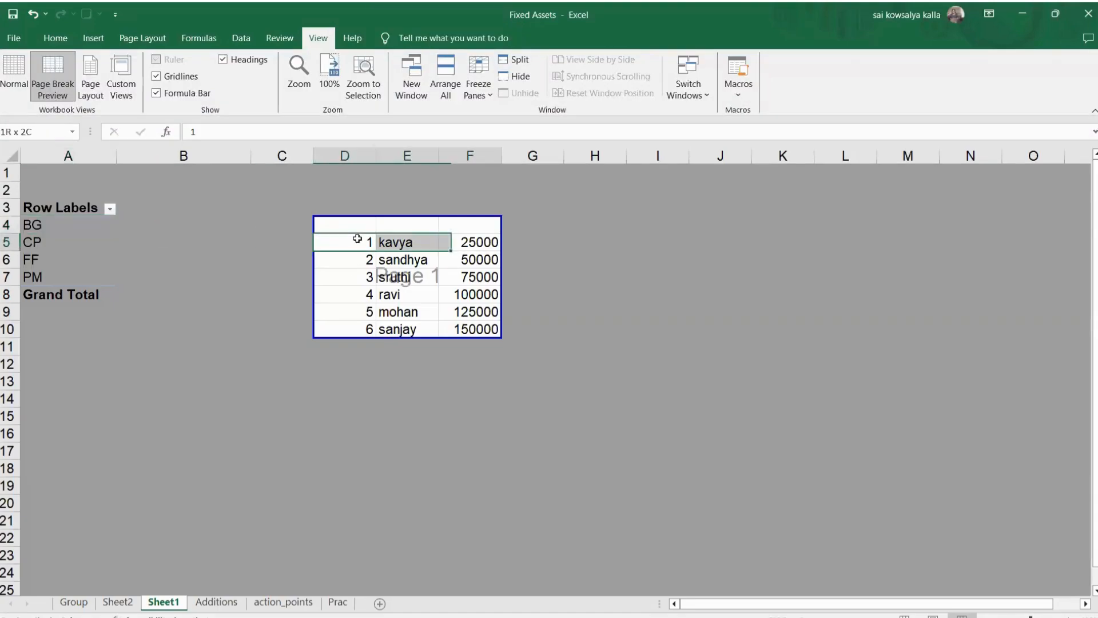
key(shift+Down)
key(shift+Down)
key(shift+Down)
key(shift+Down)
key(shift+Down)
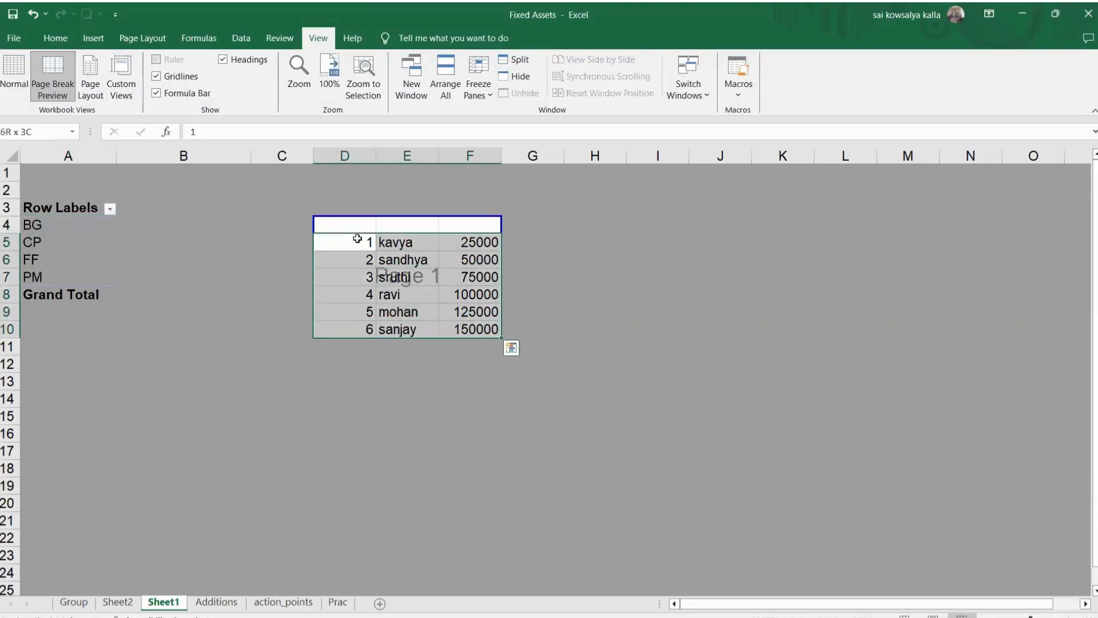
- Deselect the list and return the sheet to Normal view
click(158, 466)
click(343, 312)
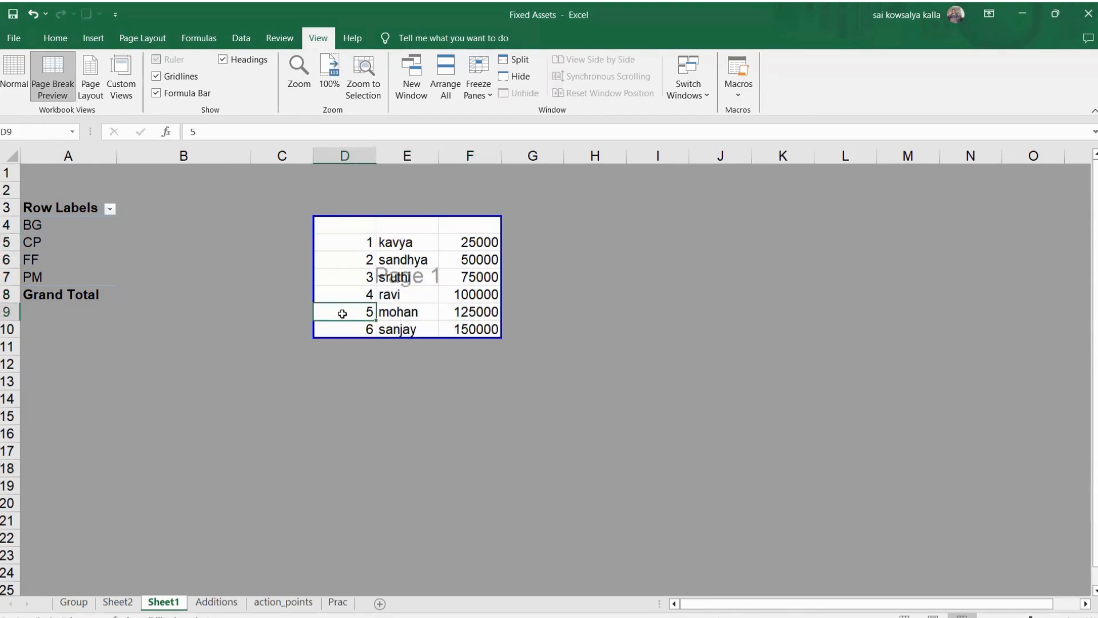
click(12, 68)
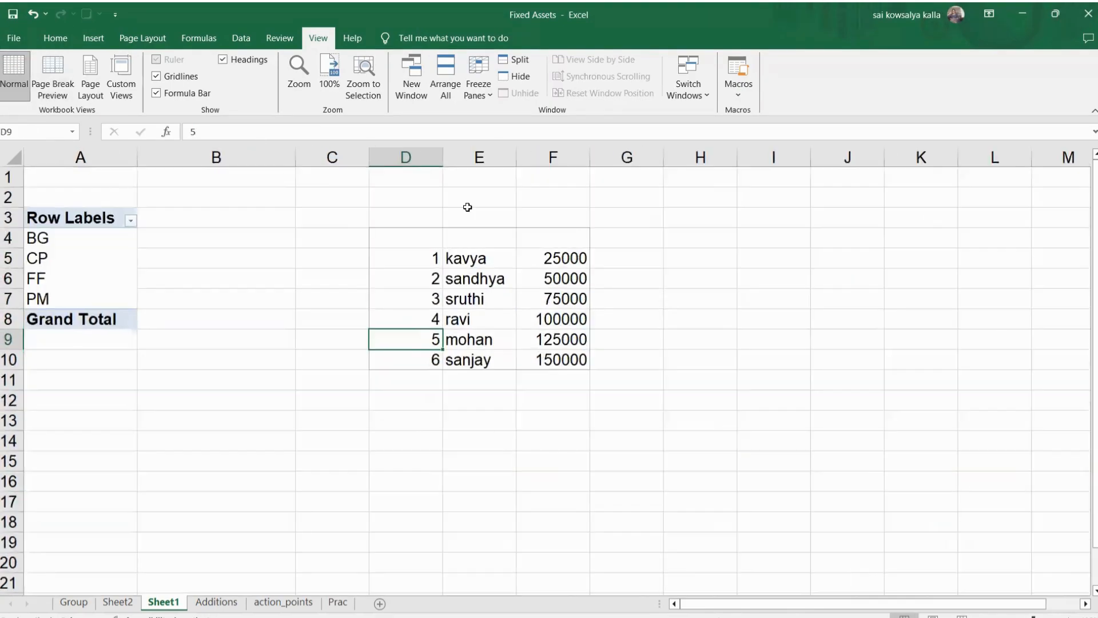
- Review the available border options for the list in D5:F10, and close them without applying any
click(408, 259)
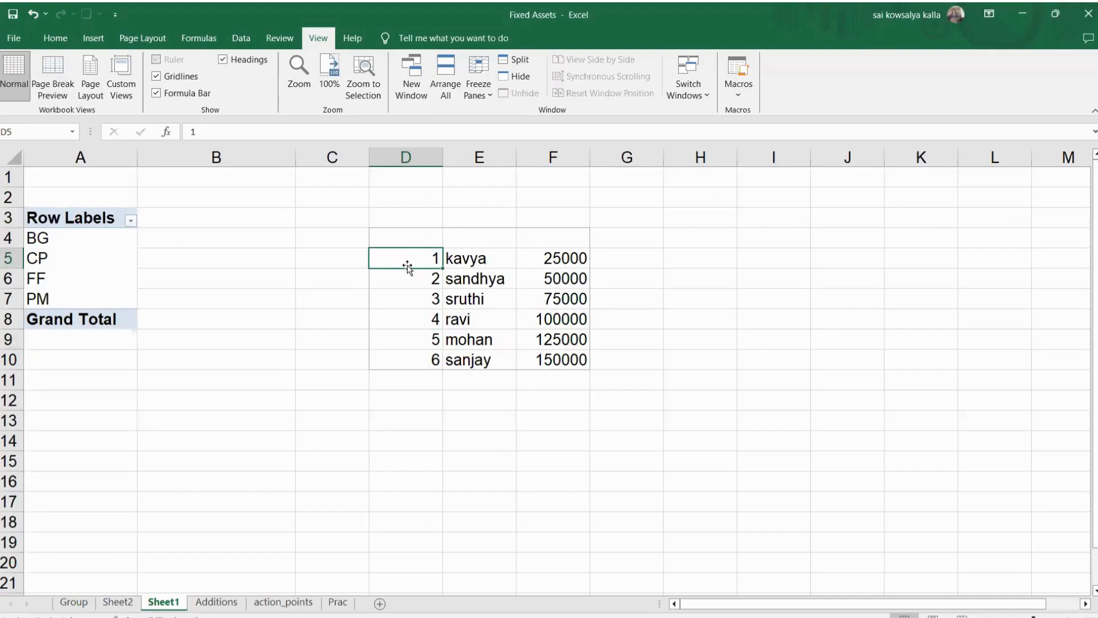
drag(397, 261, 544, 361)
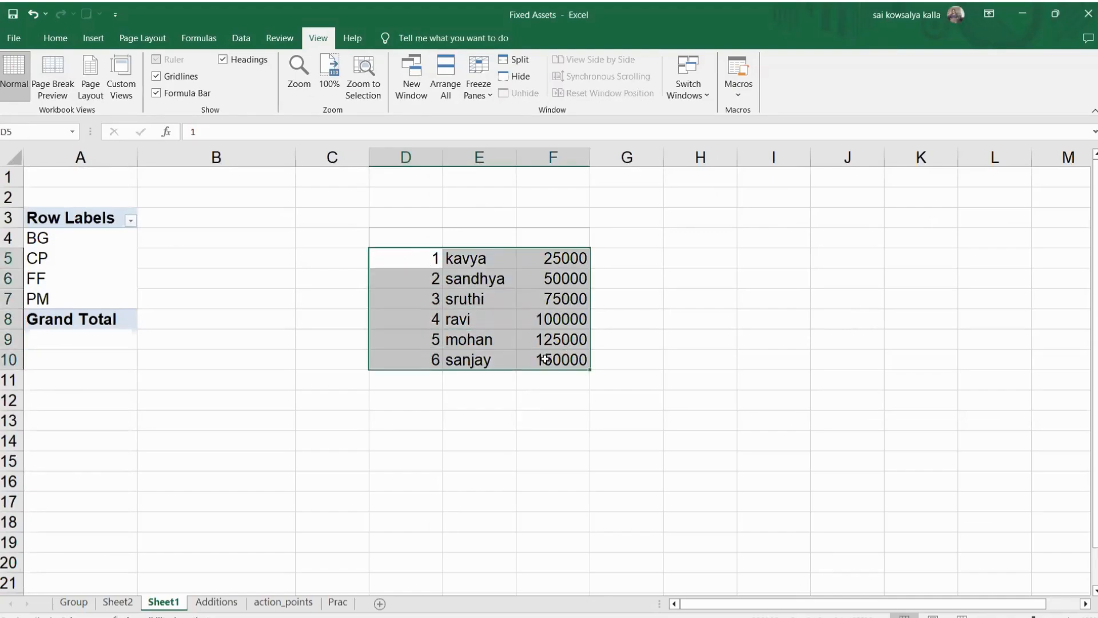
click(54, 41)
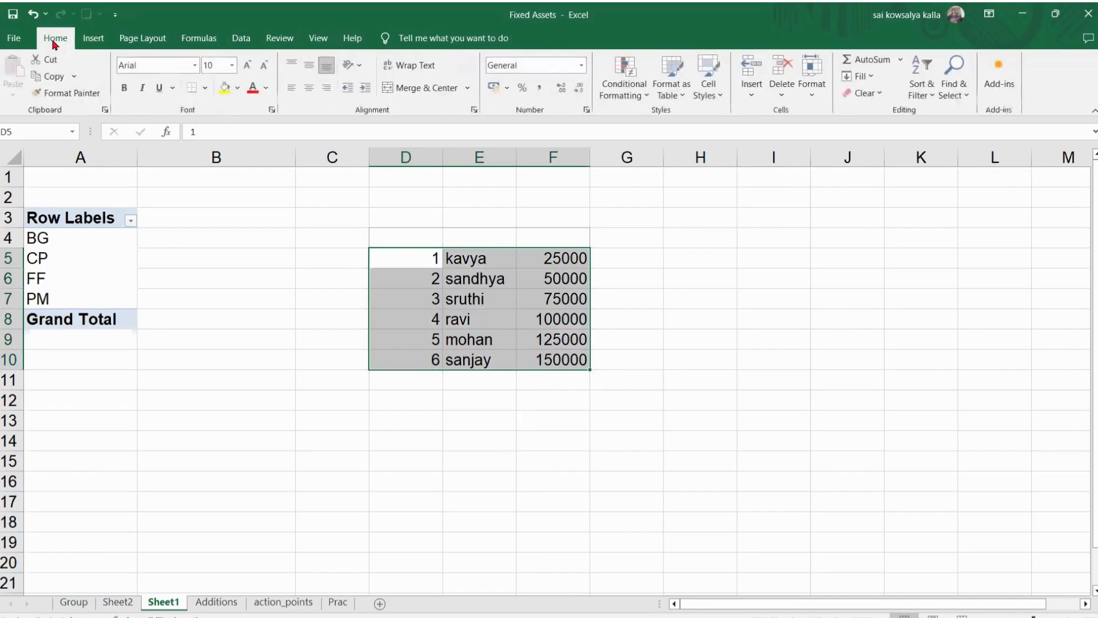
click(206, 89)
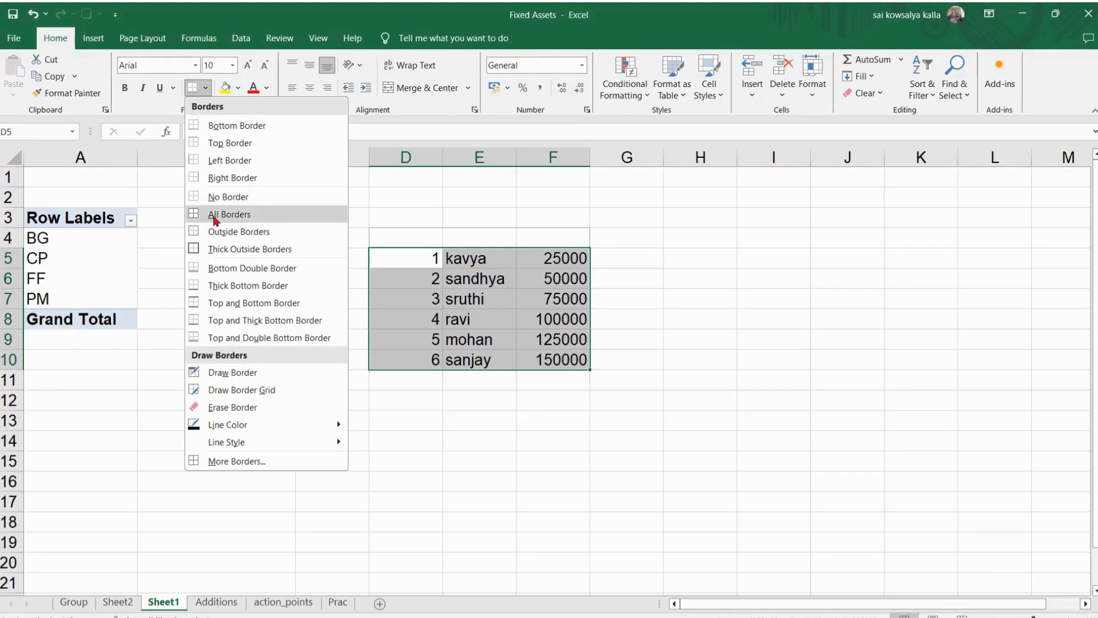
click(481, 274)
click(470, 258)
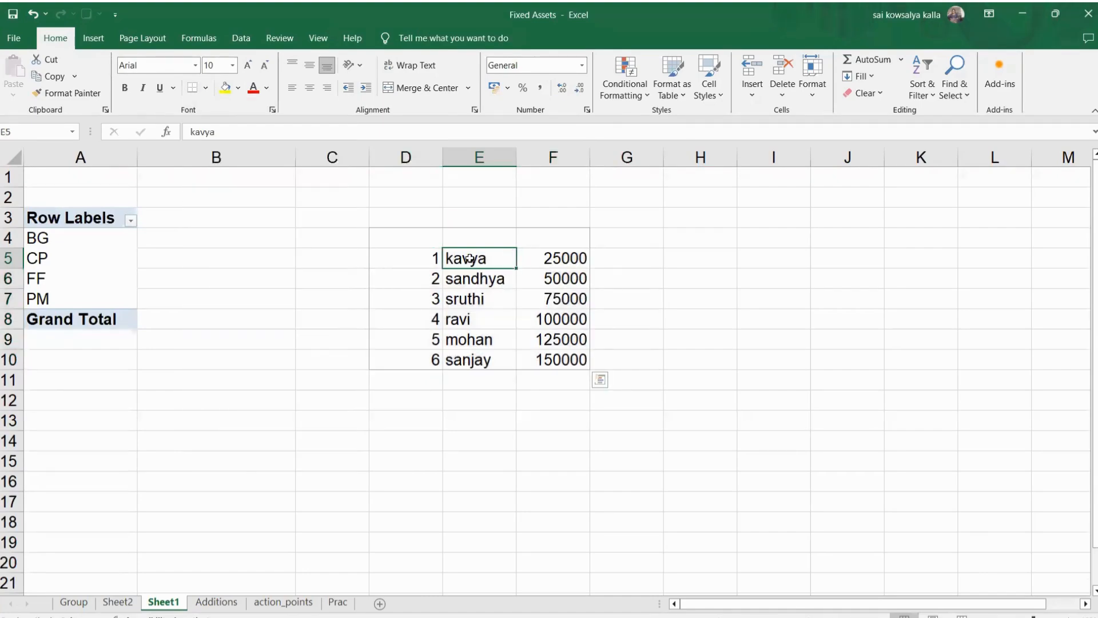
- Examine the cells of the unbordered list in D5:F10 one by one
key(Right)
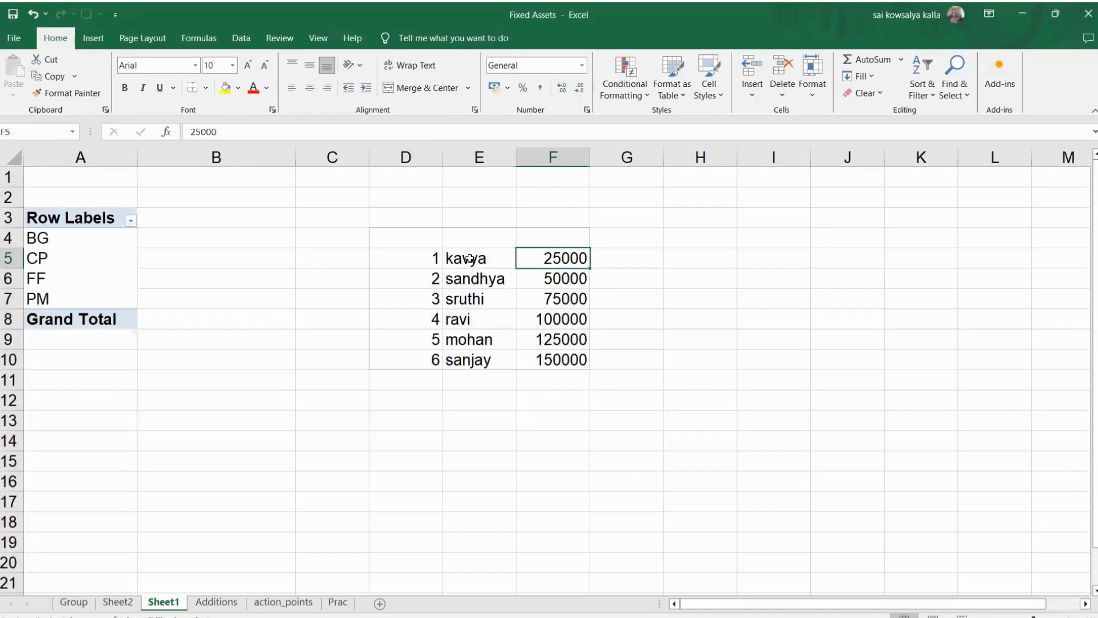
key(Left)
key(Left)
key(Down)
key(Down)
key(Right)
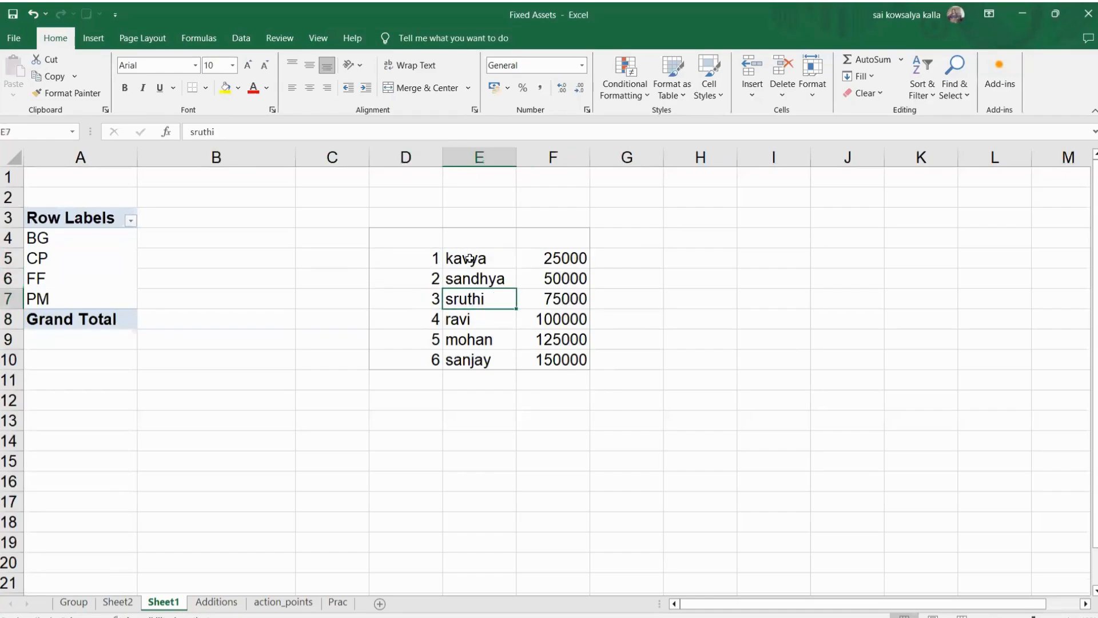
key(Down)
key(Down)
key(Down)
key(Right)
key(Right)
key(Up)
key(Left)
key(Left)
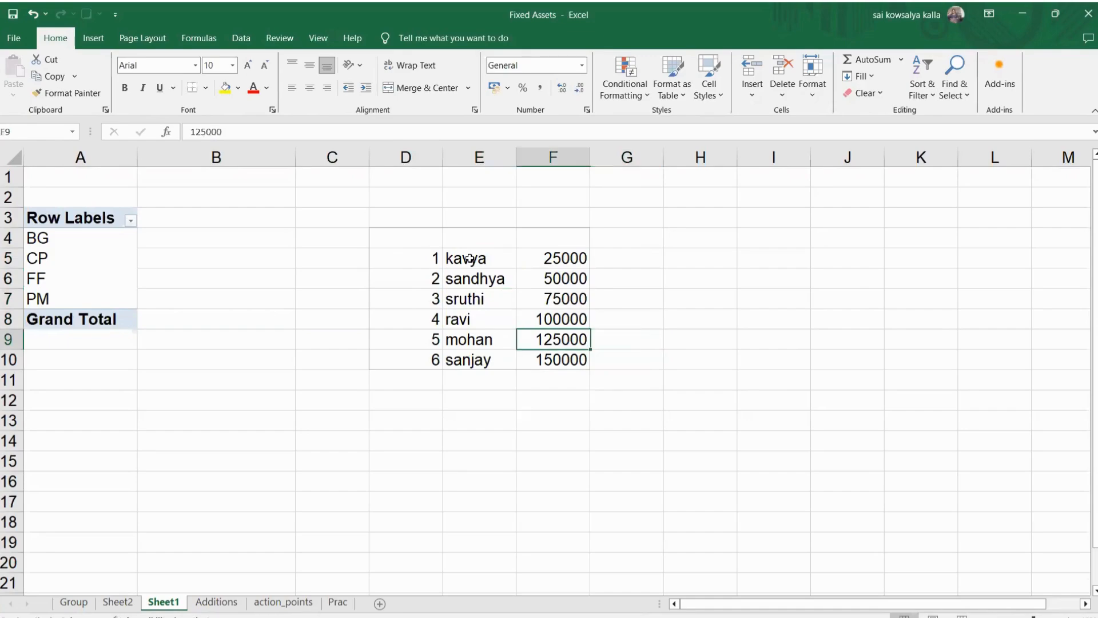
key(Up)
key(Up)
key(Up)
key(Left)
key(Left)
key(Up)
key(Right)
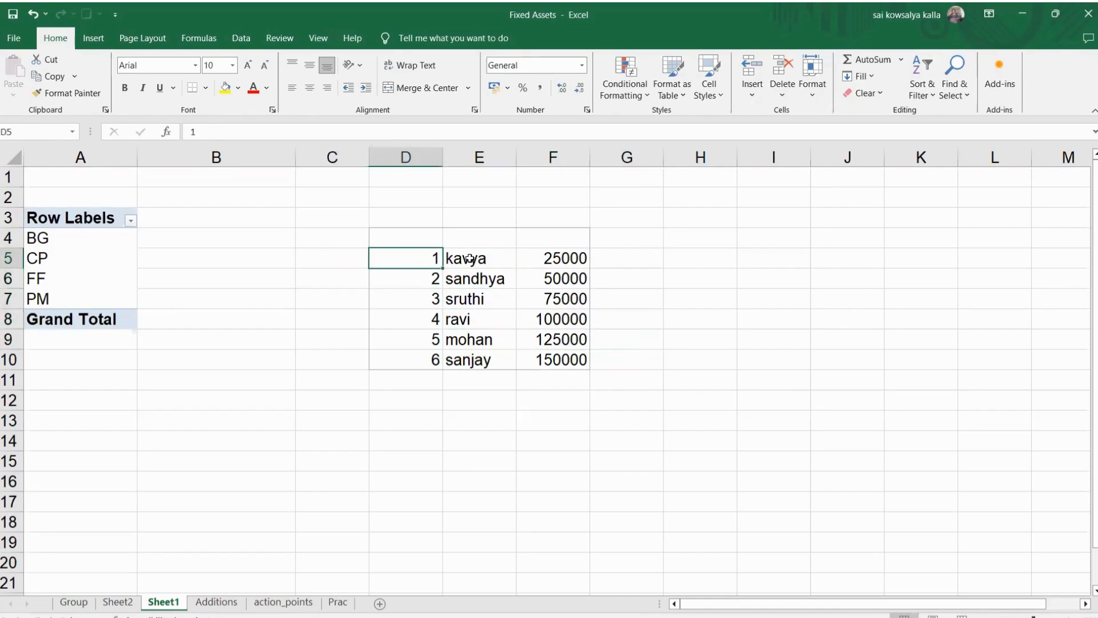
- Apply All Borders to the list in D5:F10
mouse_move(440, 268)
mouse_down()
mouse_move(515, 311)
mouse_move(556, 358)
mouse_up()
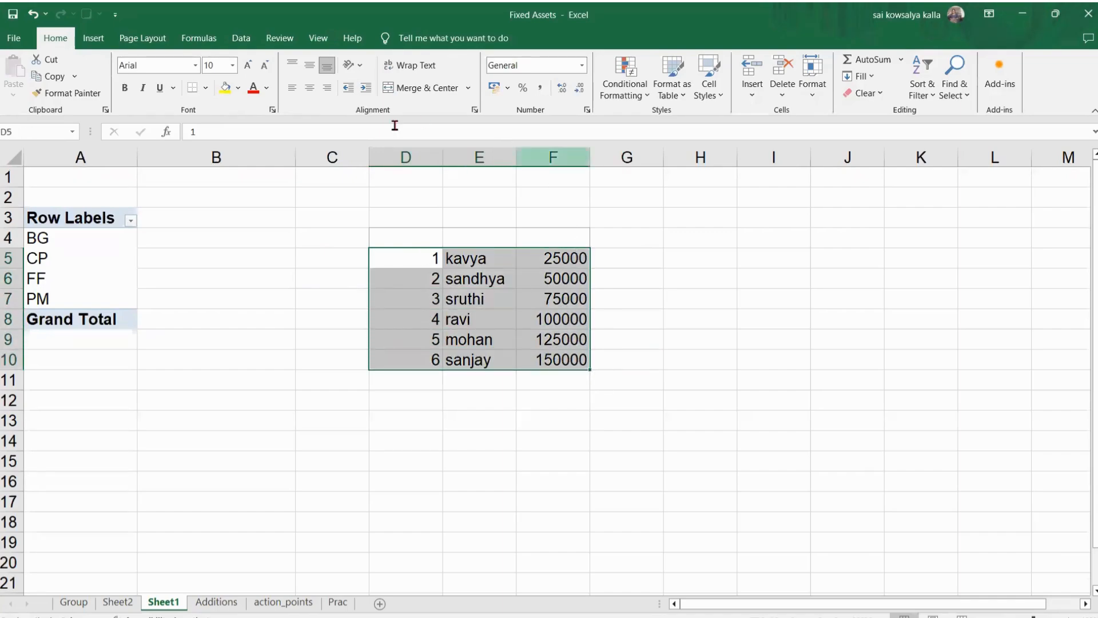
click(206, 89)
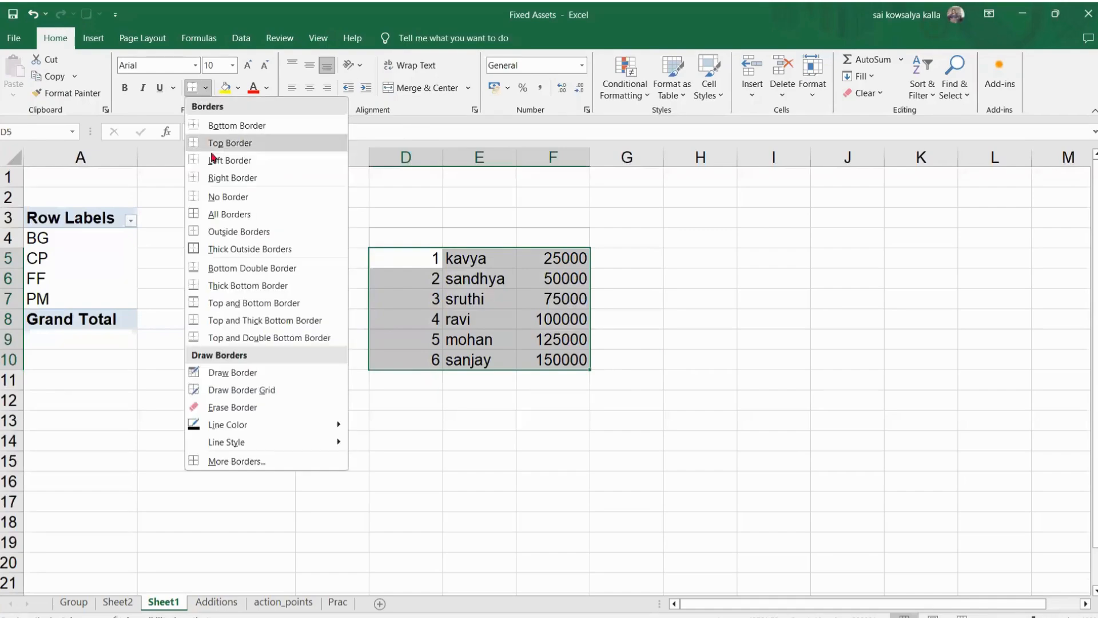
click(211, 215)
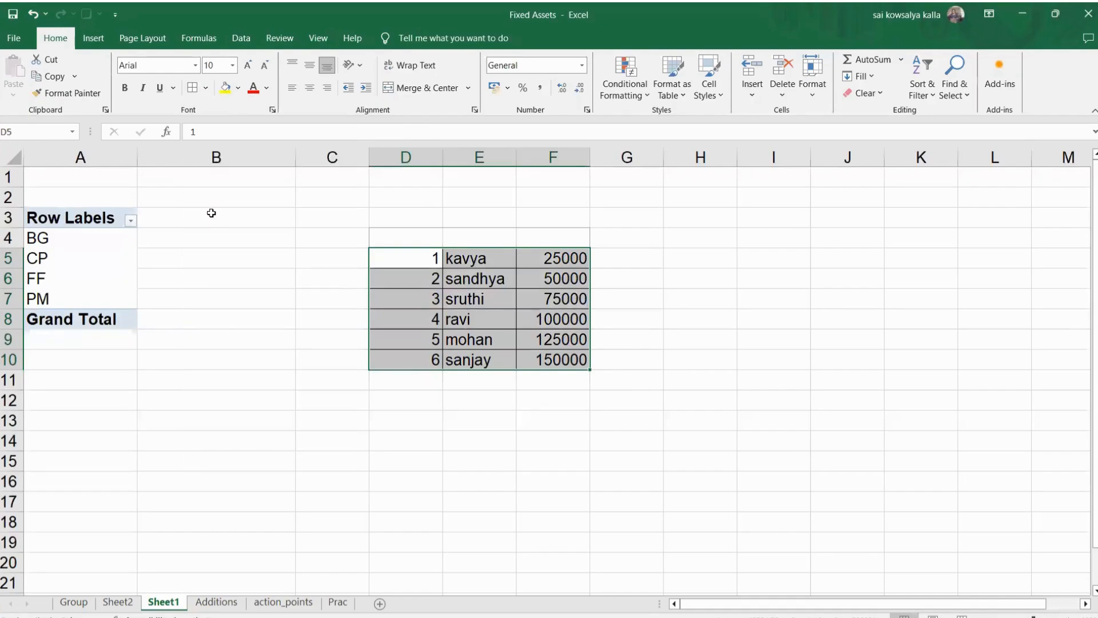
- Deselect the list and show the sheet in Page Break Preview
click(447, 293)
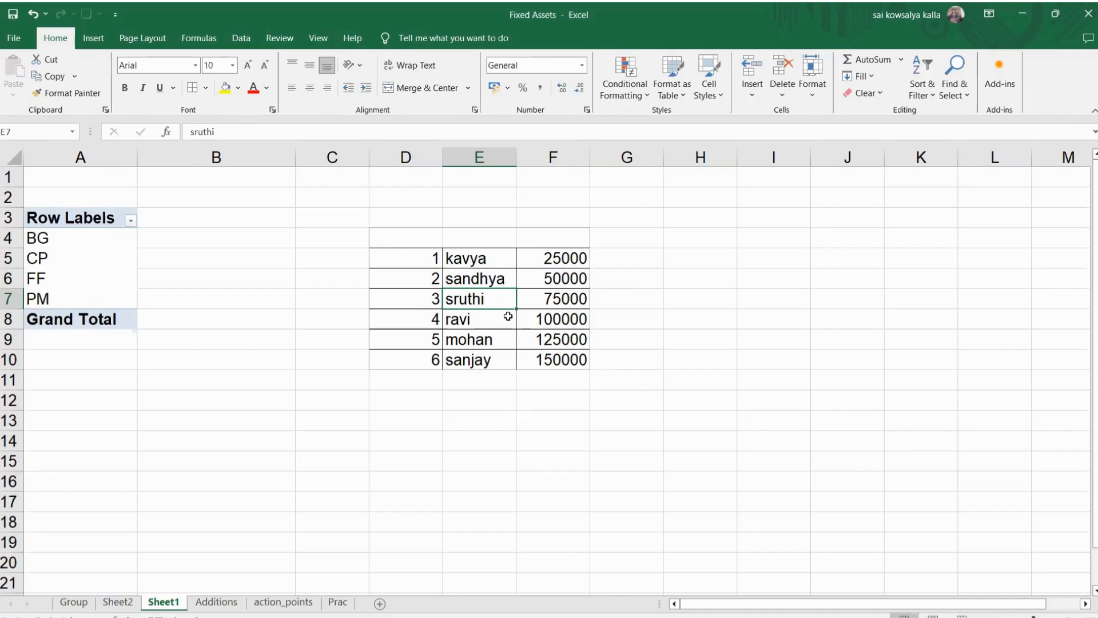
click(318, 38)
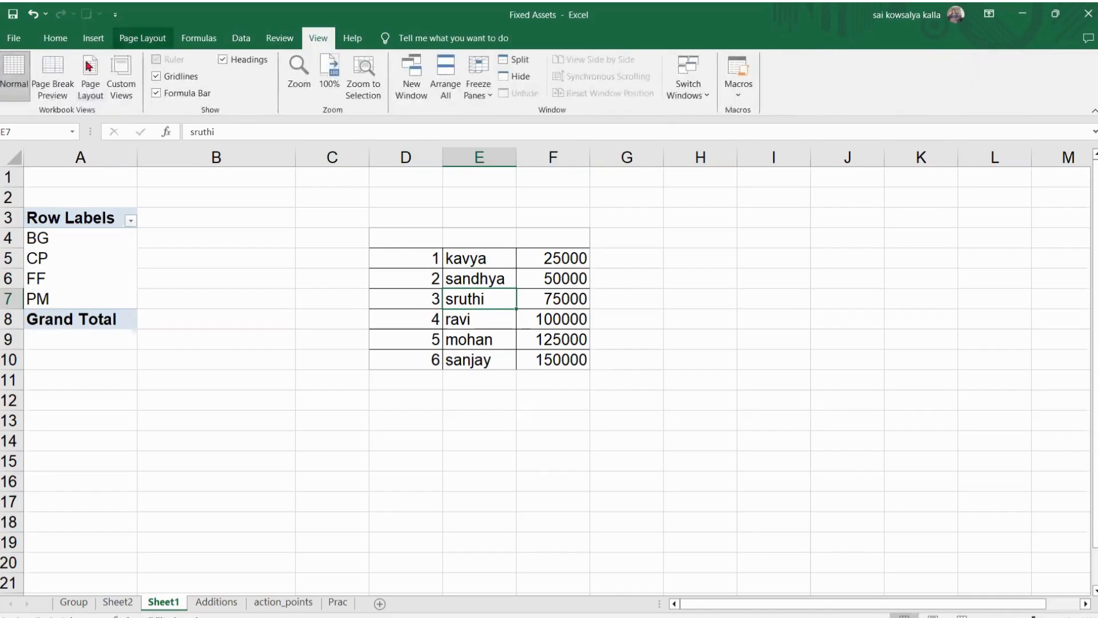
click(52, 74)
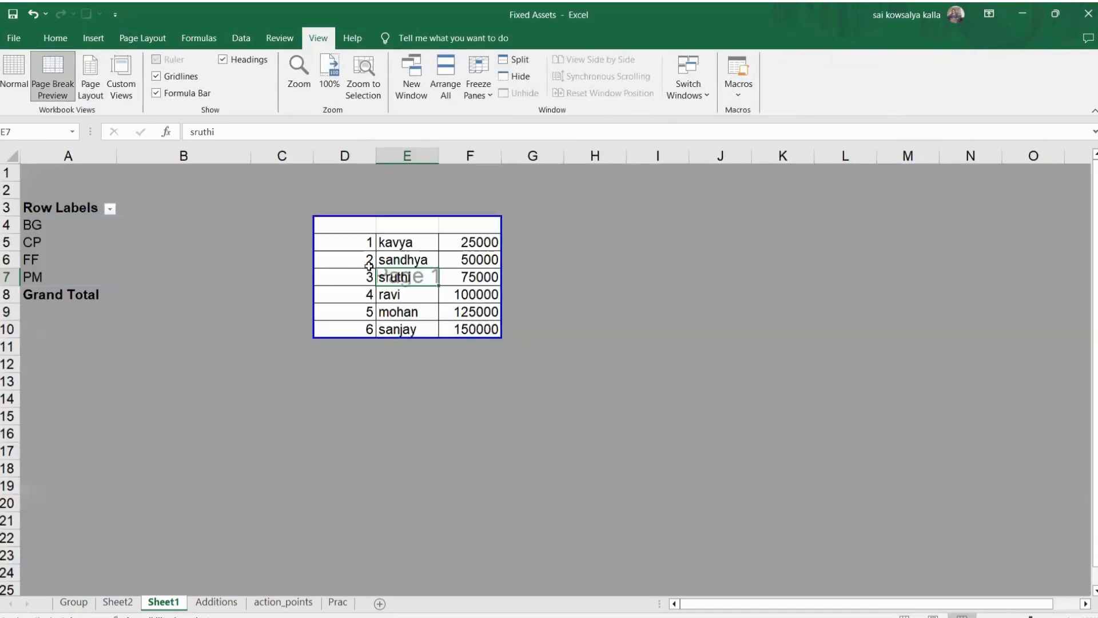
- Set up a copy of the workbook to save as type PDF in the Desktop folder
click(13, 37)
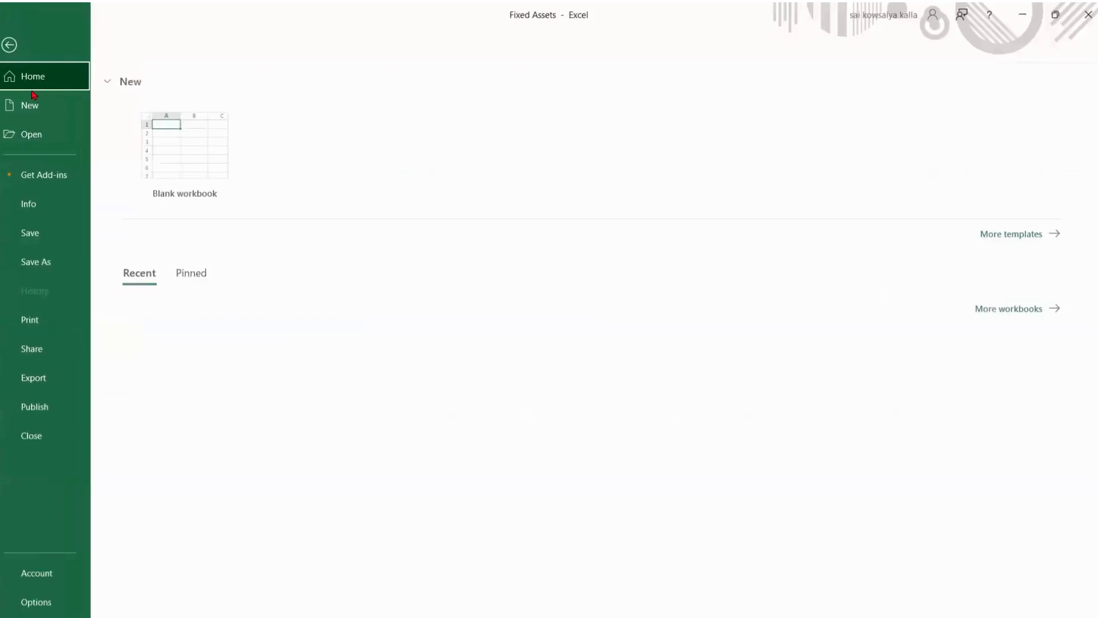
click(50, 257)
click(189, 292)
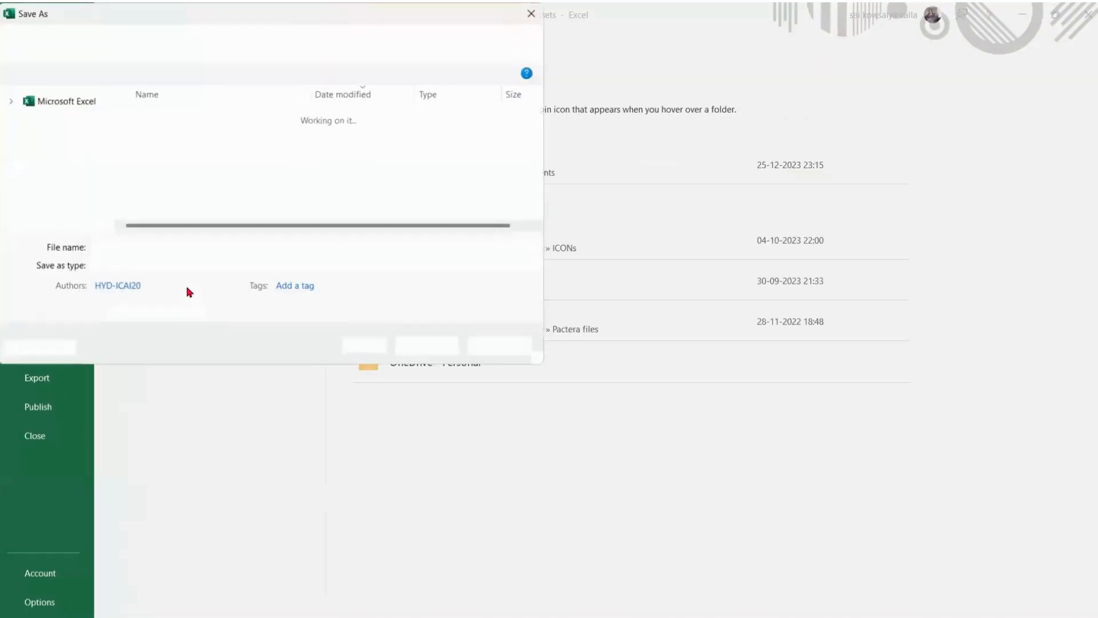
click(147, 265)
key(p)
key(Return)
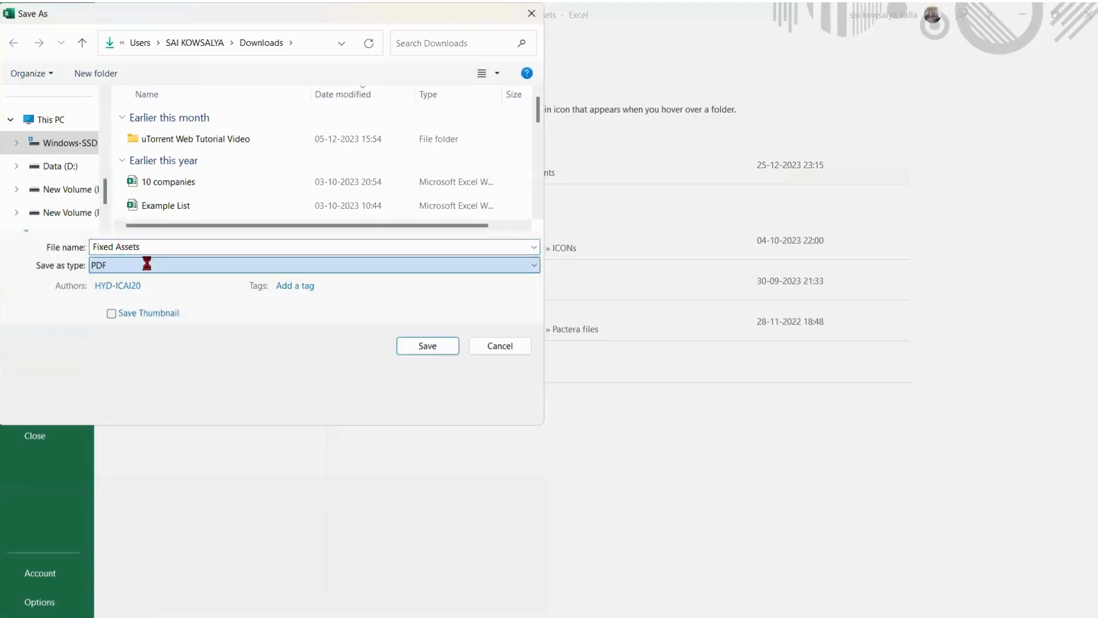
scroll(53, 166, up, 3)
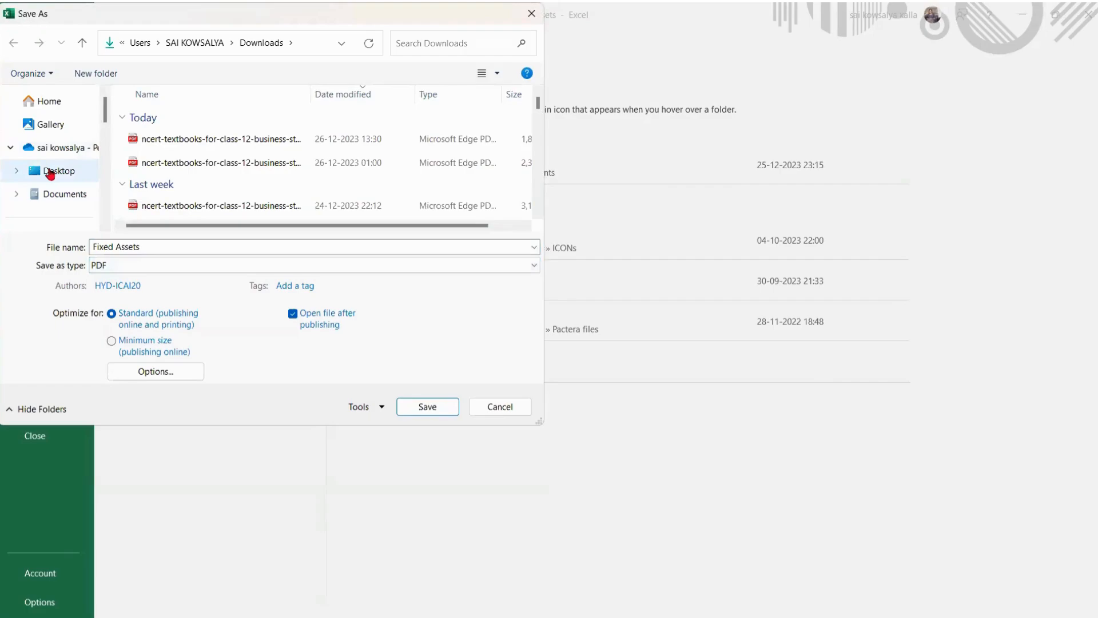
click(50, 173)
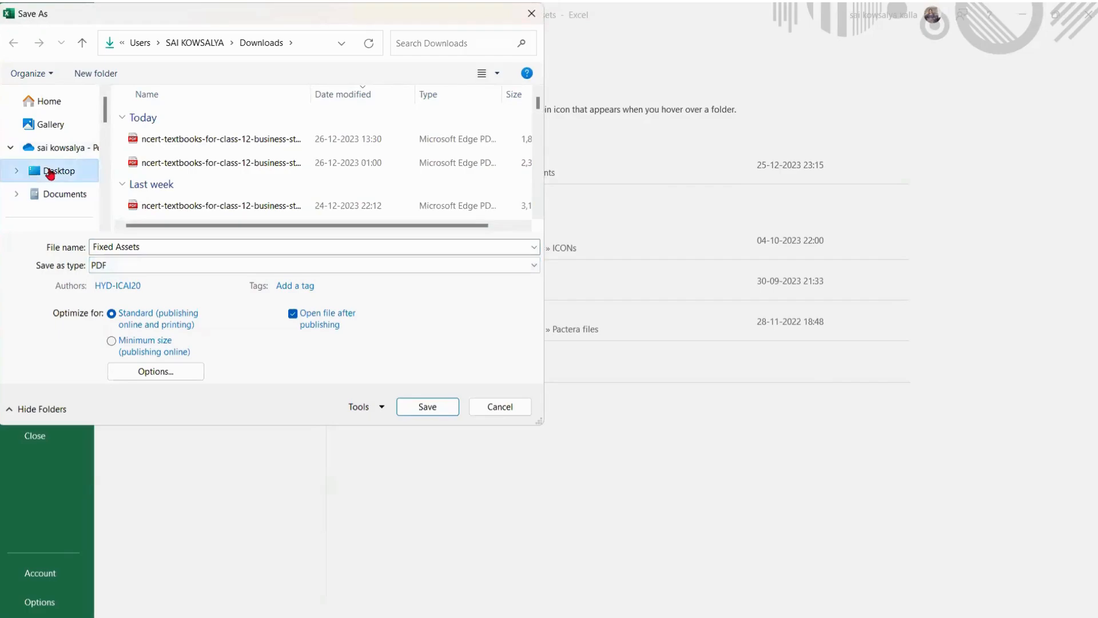
- Decline replacing the existing Fixed Assets PDF and save the export under the file name FA 1 instead
click(399, 405)
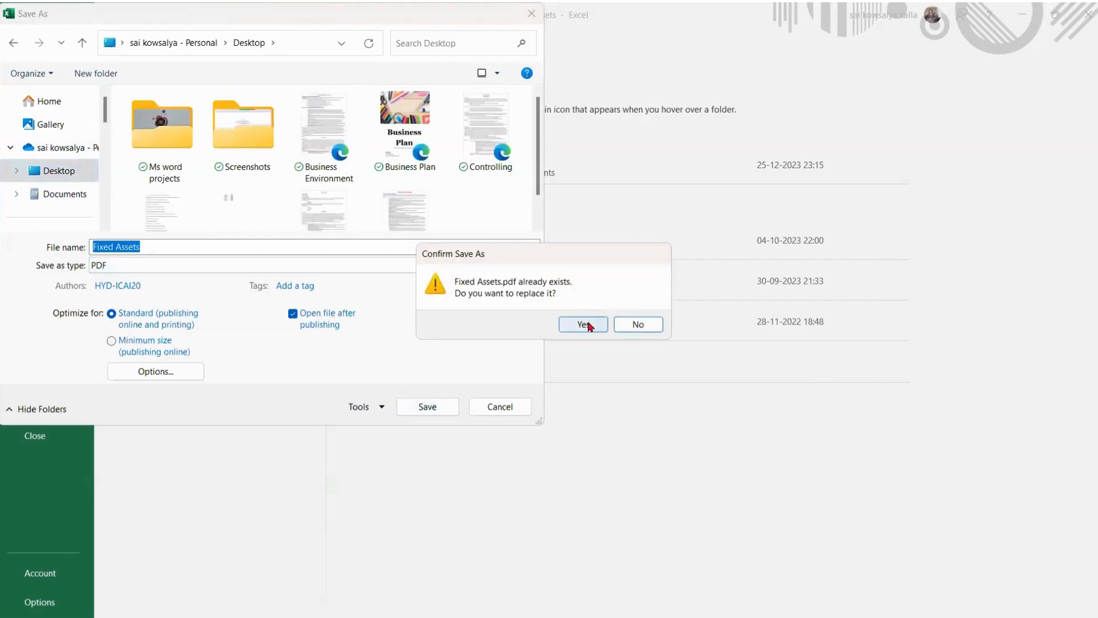
click(638, 325)
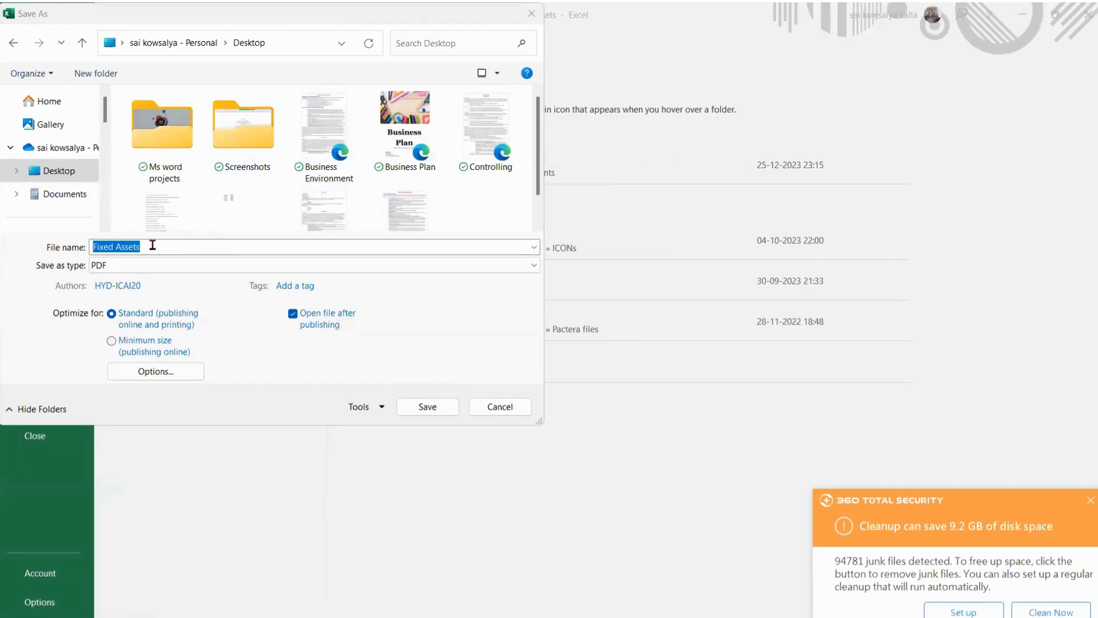
click(1091, 500)
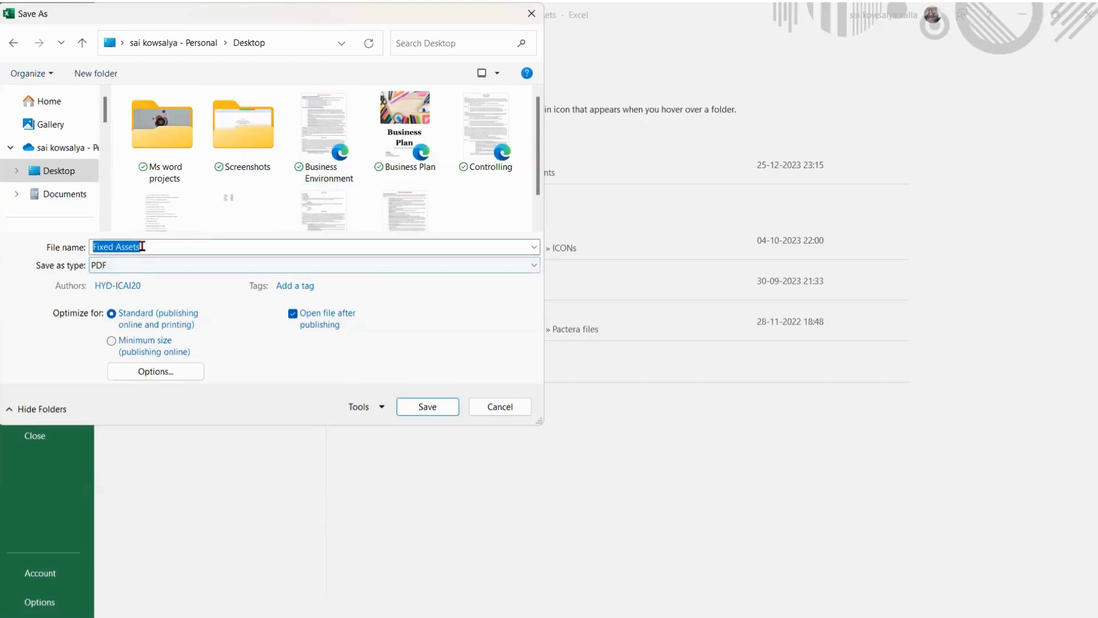
key(BackSpace)
text(FA 1)
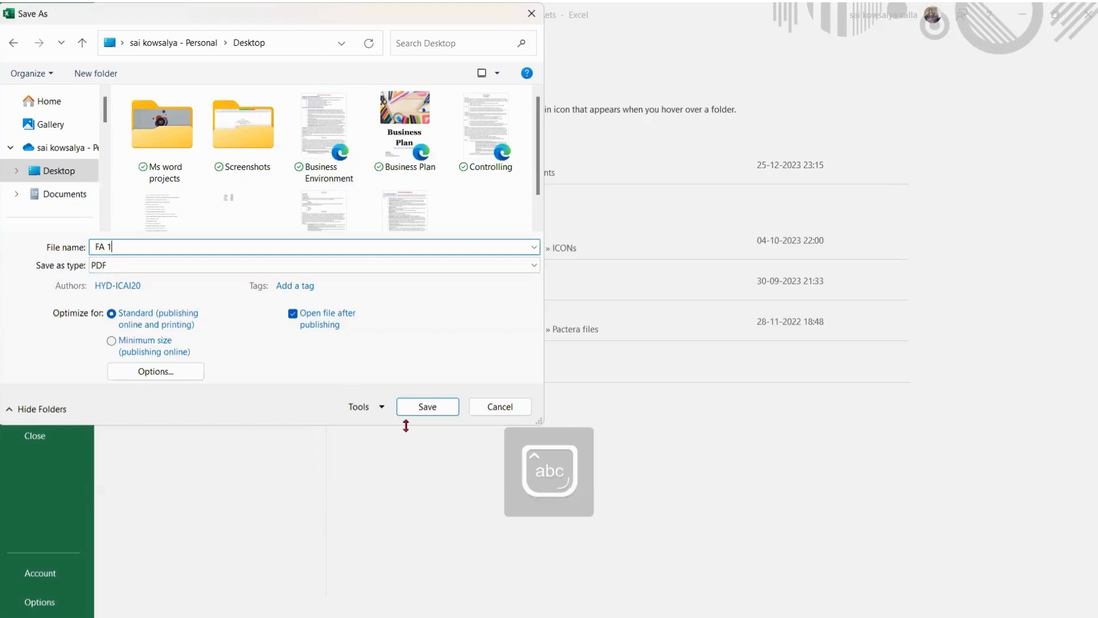
key(Return)
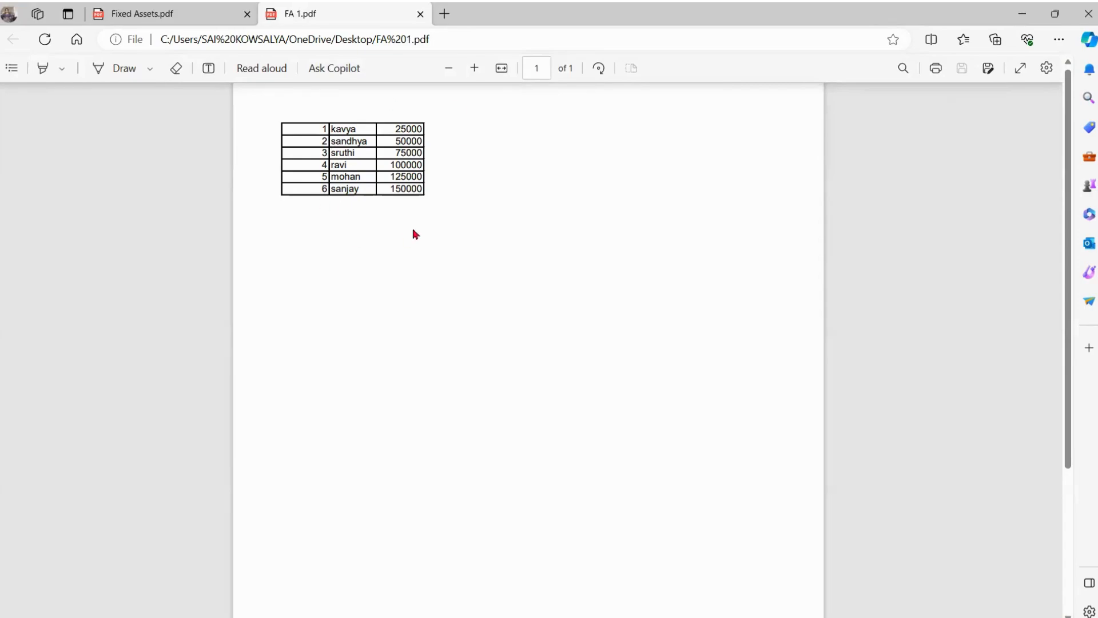
- Compare the bordered list in the FA 1 PDF with the earlier Fixed Assets PDF, and switch back to the Excel workbook
click(160, 11)
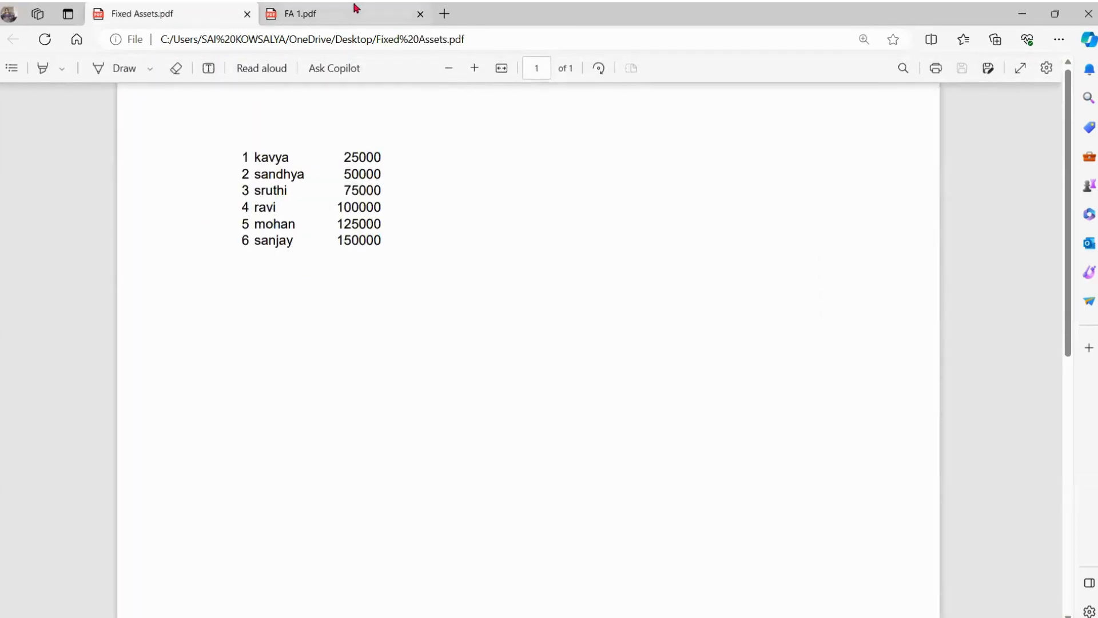
key(alt+Tab)
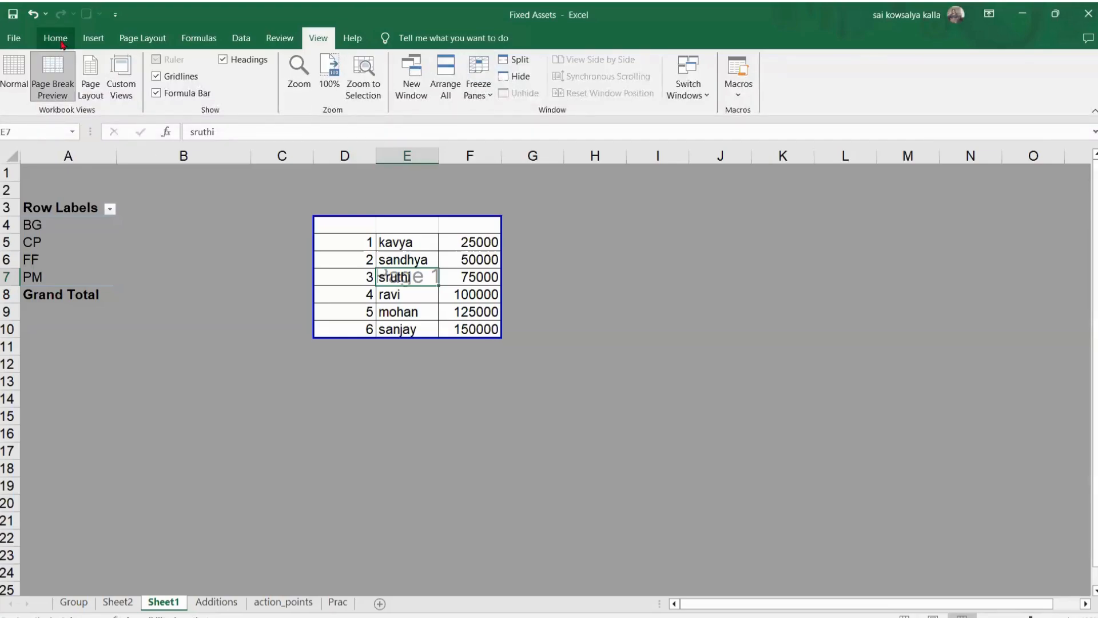
- Return the sheet to Normal view and bring back the font formatting commands
click(62, 44)
click(308, 40)
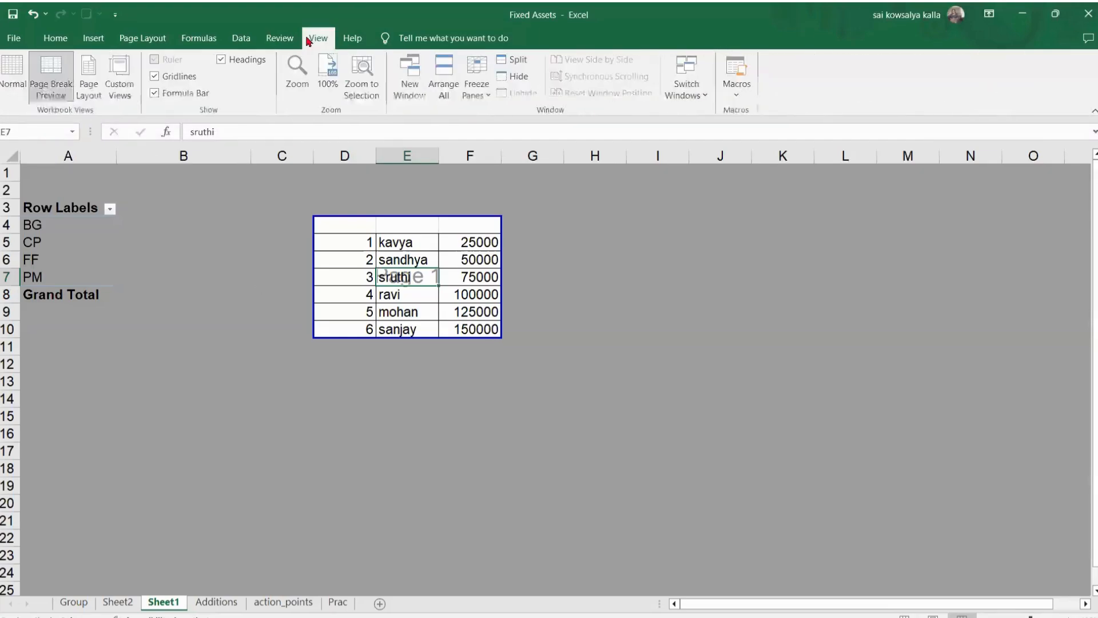
click(12, 78)
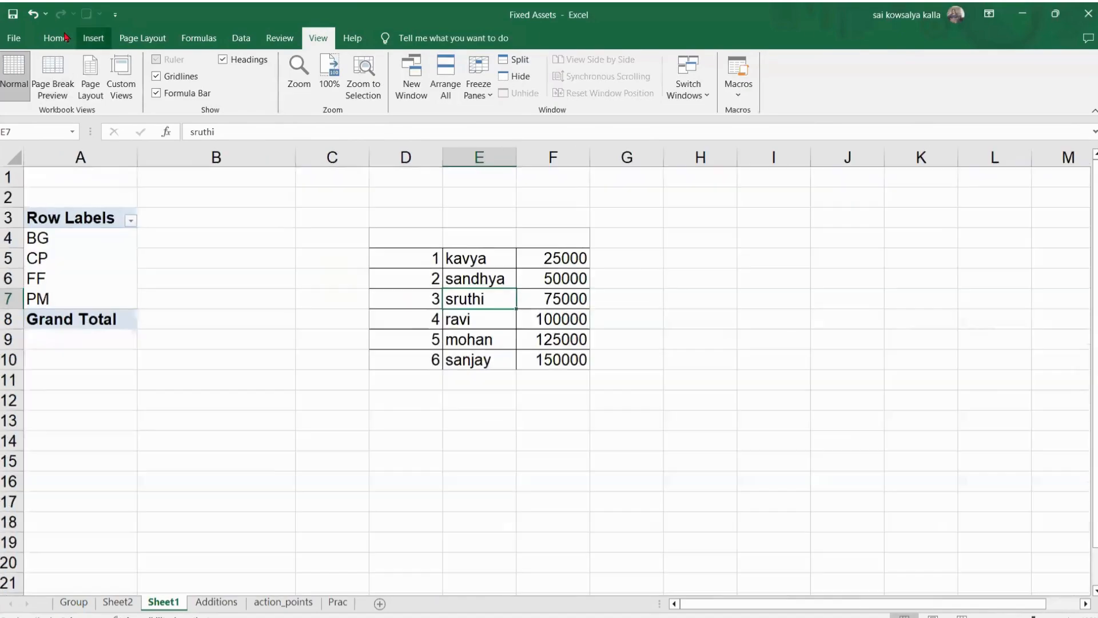
click(59, 38)
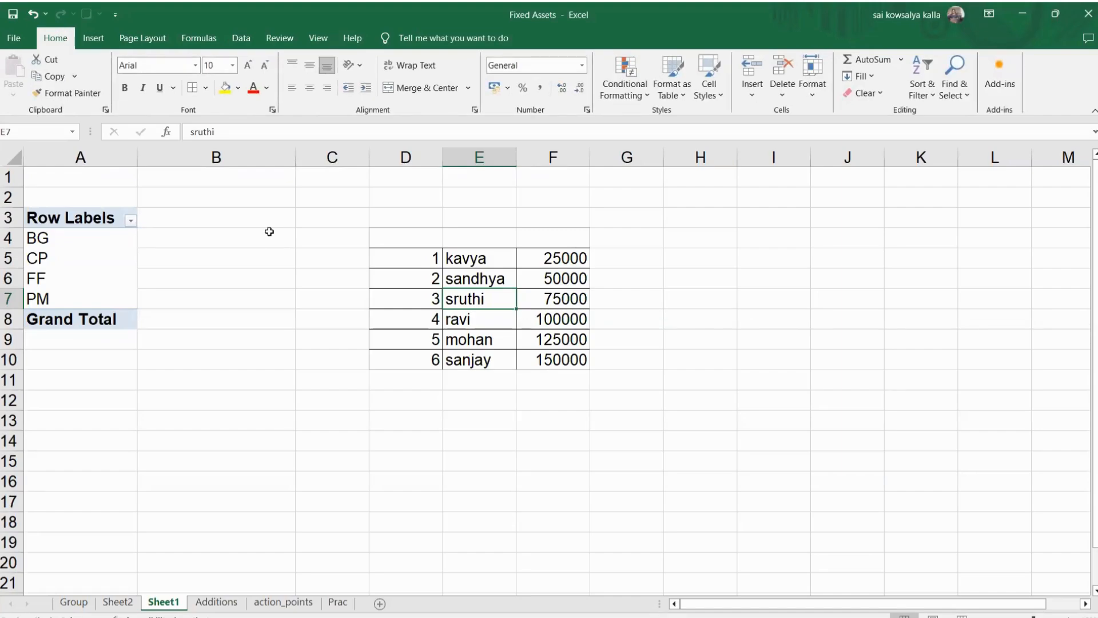
- Review the available fill colors for cell E10, and close them without applying any
click(664, 231)
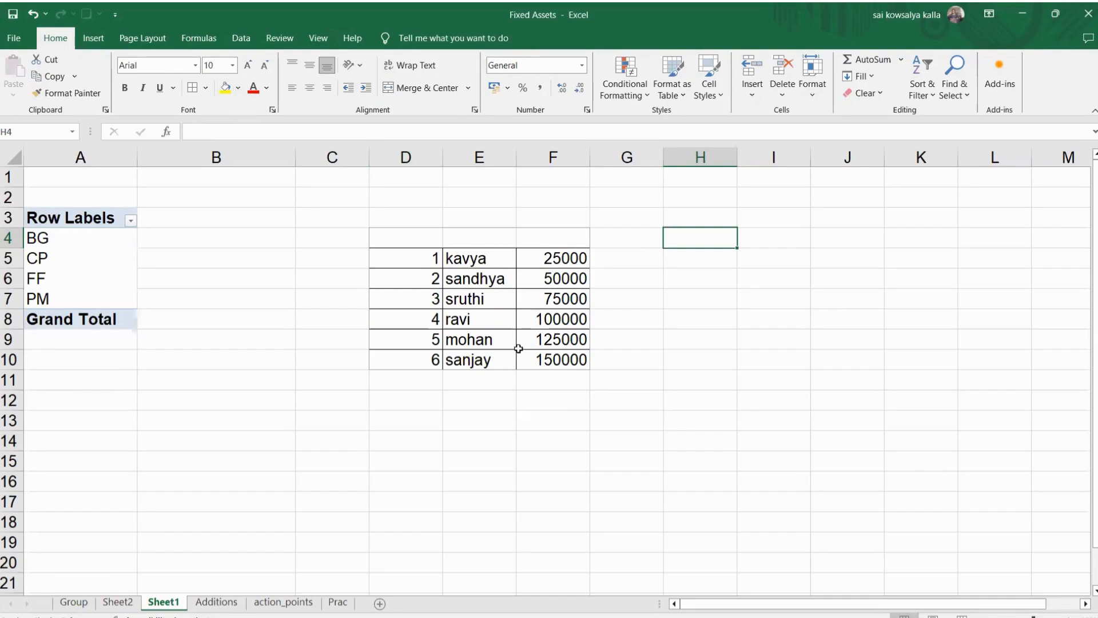
click(528, 279)
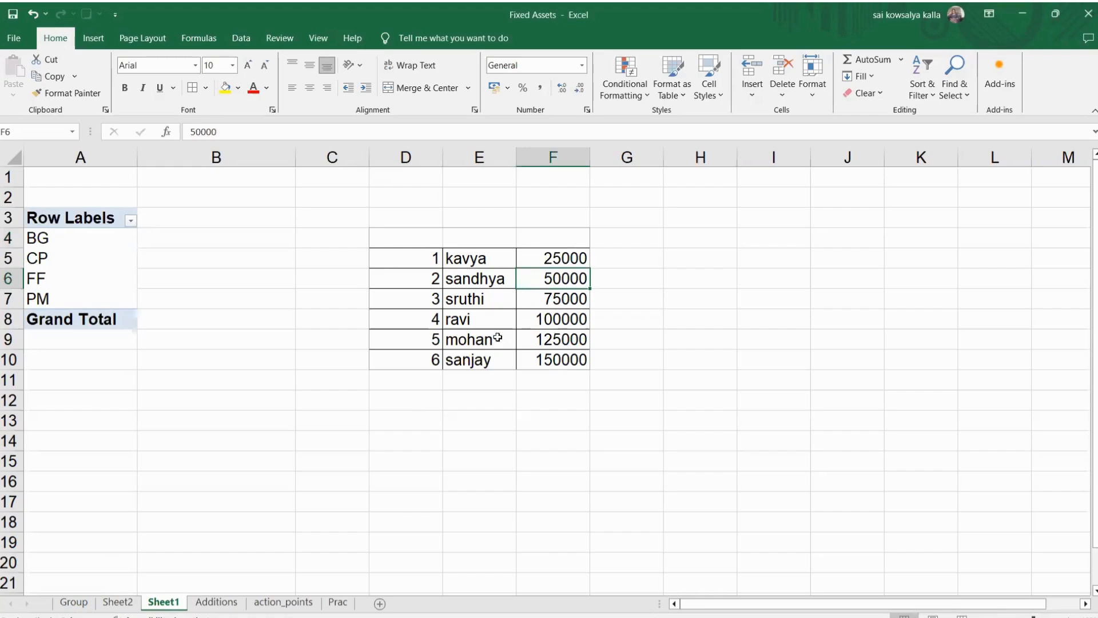
click(471, 358)
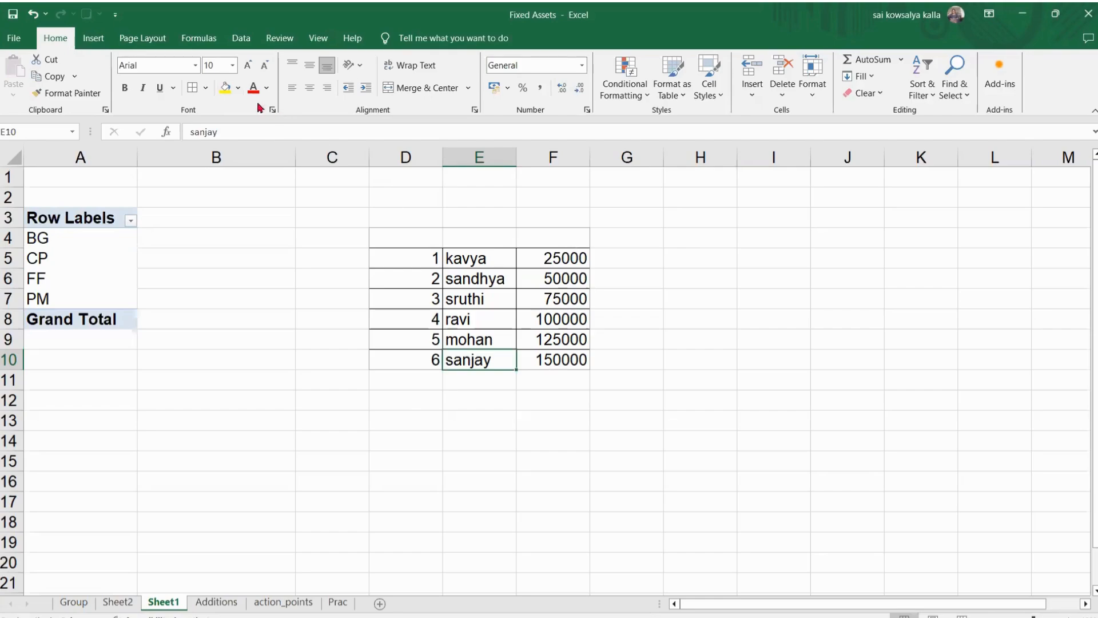
click(238, 91)
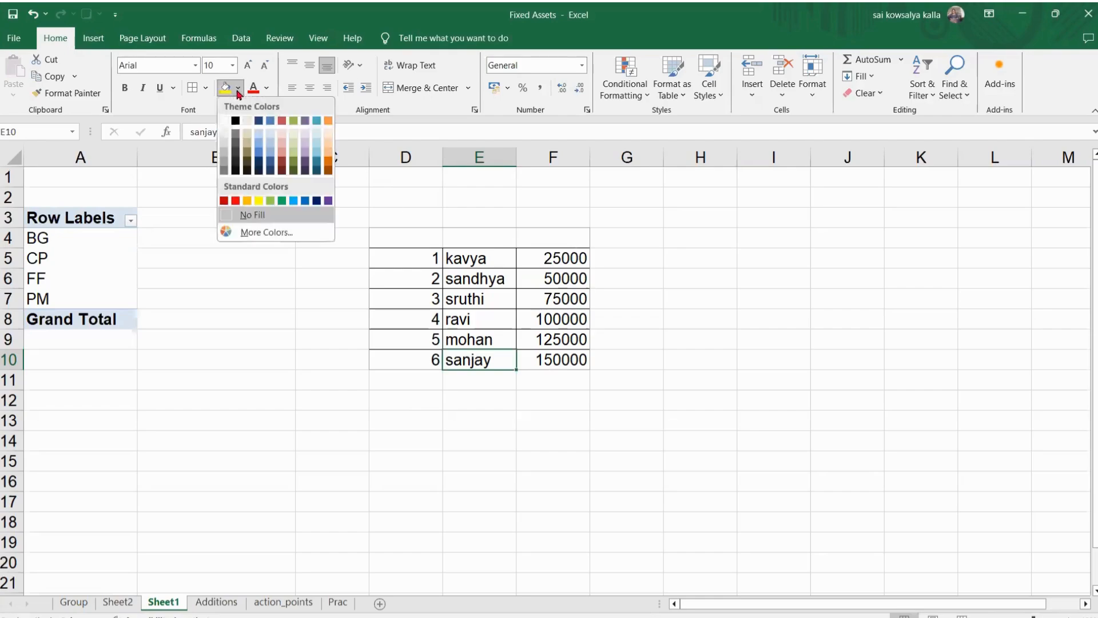
click(433, 385)
click(427, 406)
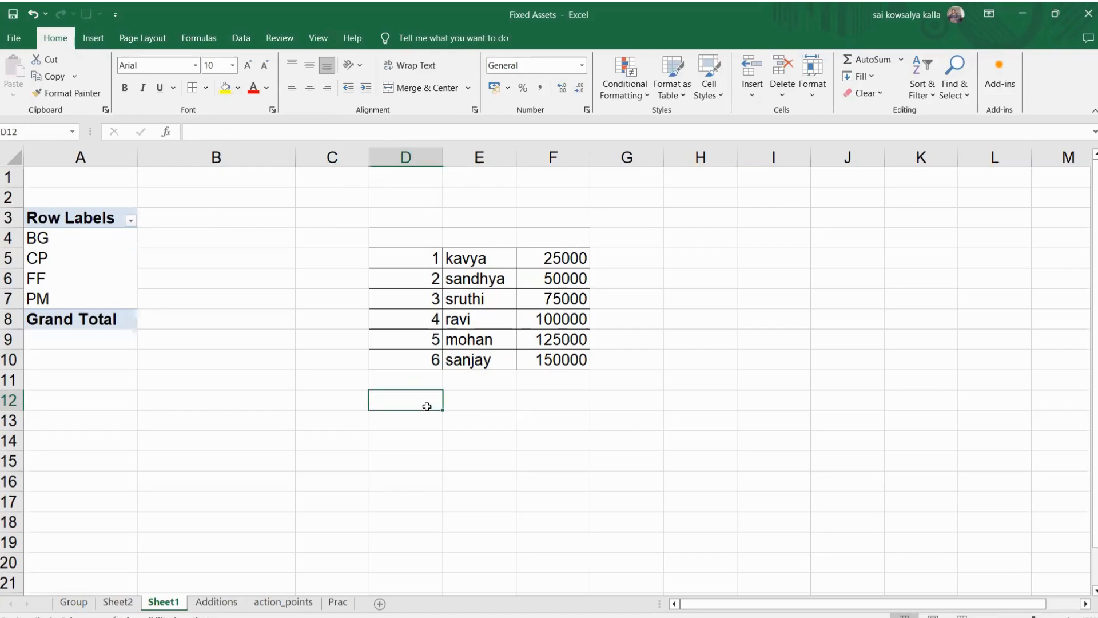
- Fill cell E10 with the standard yellow color
click(471, 359)
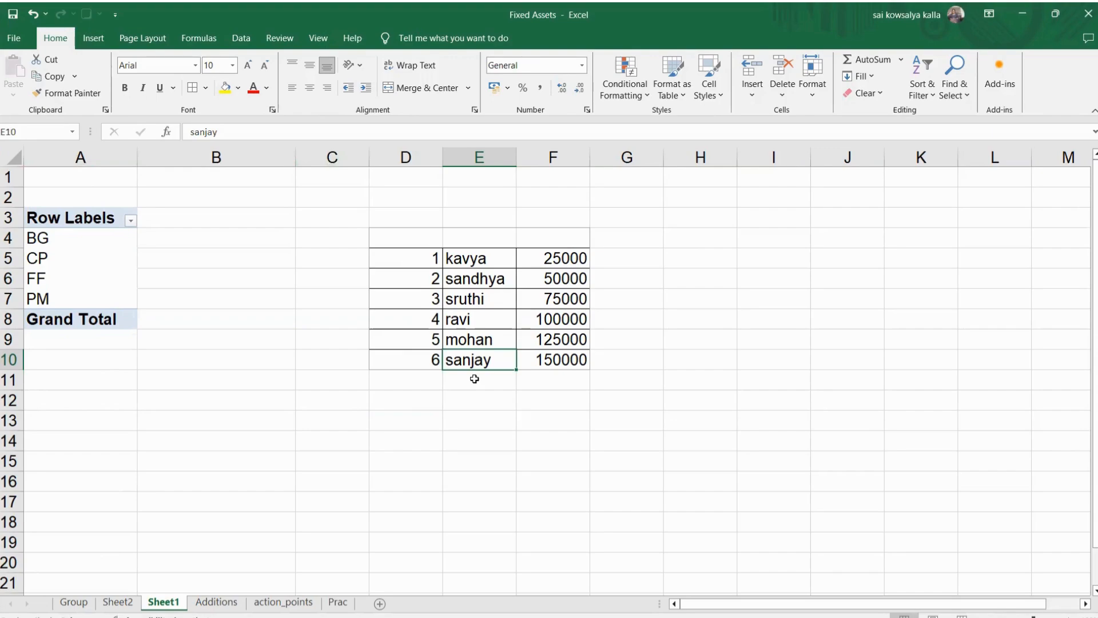
click(238, 89)
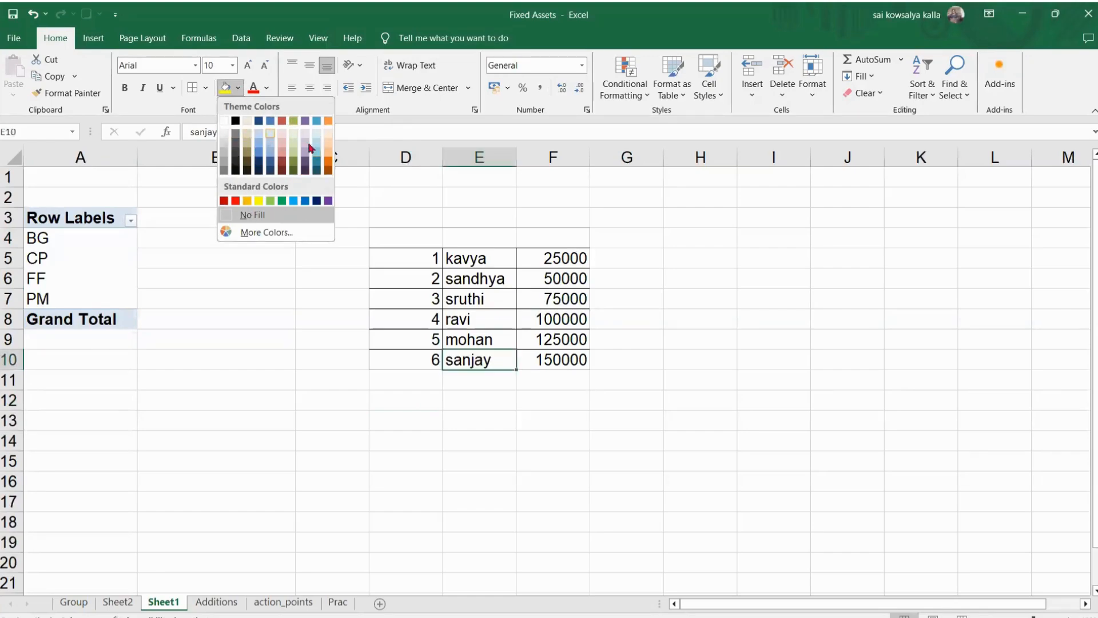
click(260, 202)
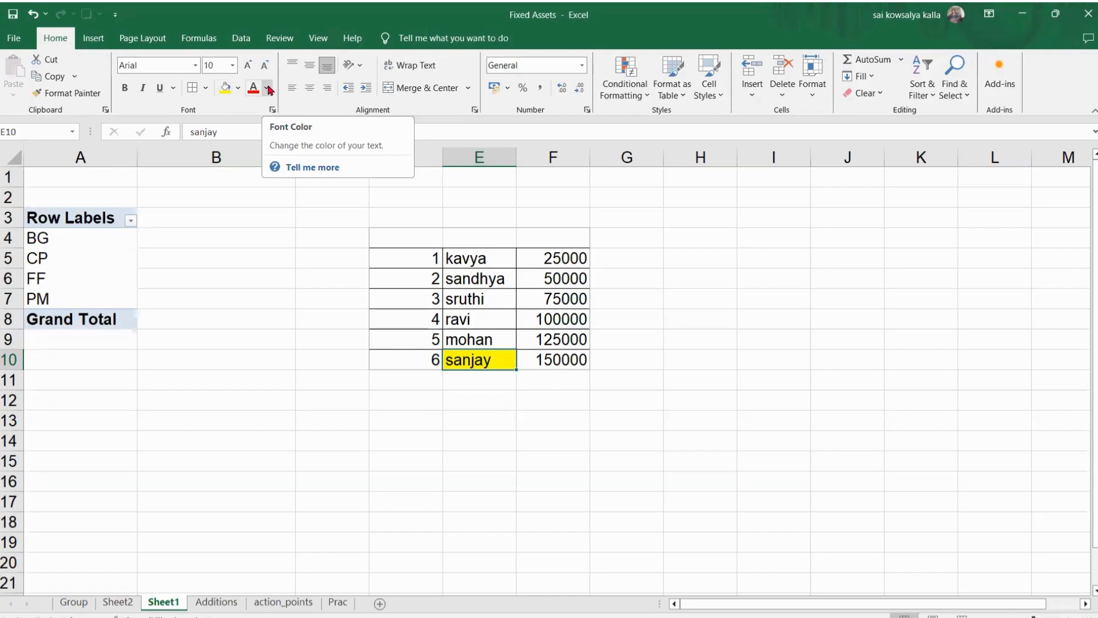
click(482, 278)
drag(401, 255, 586, 359)
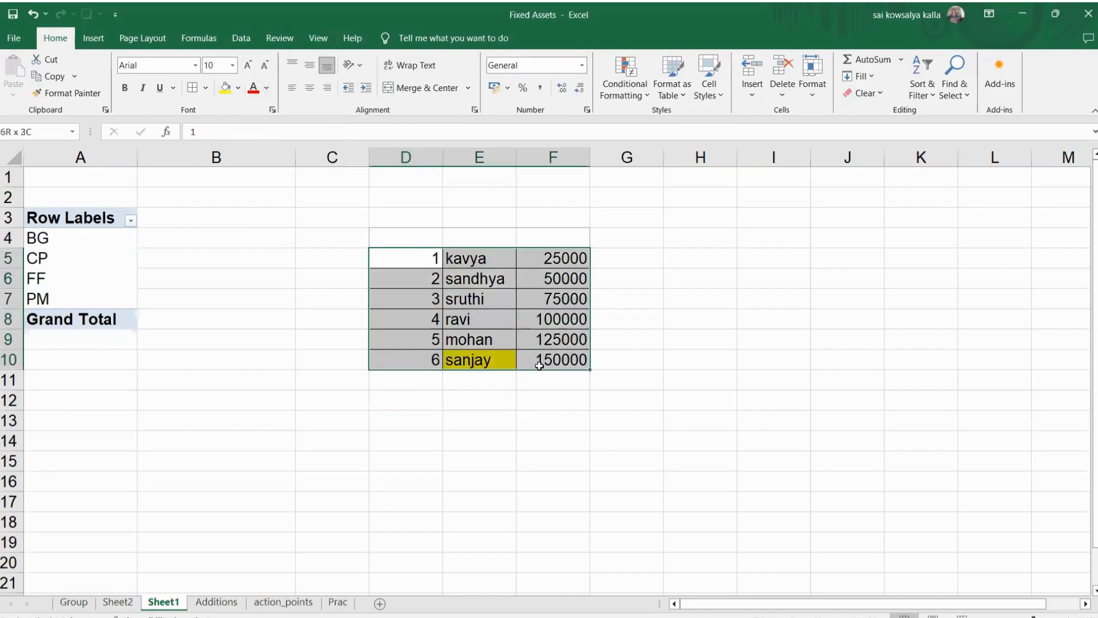
click(428, 261)
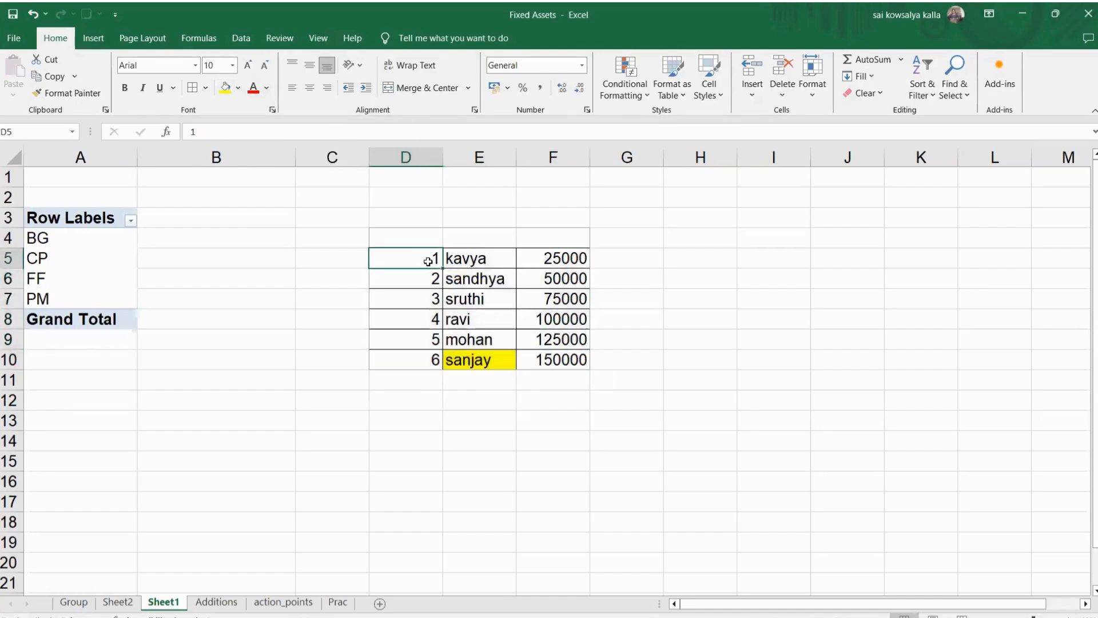
key(Right)
key(Right)
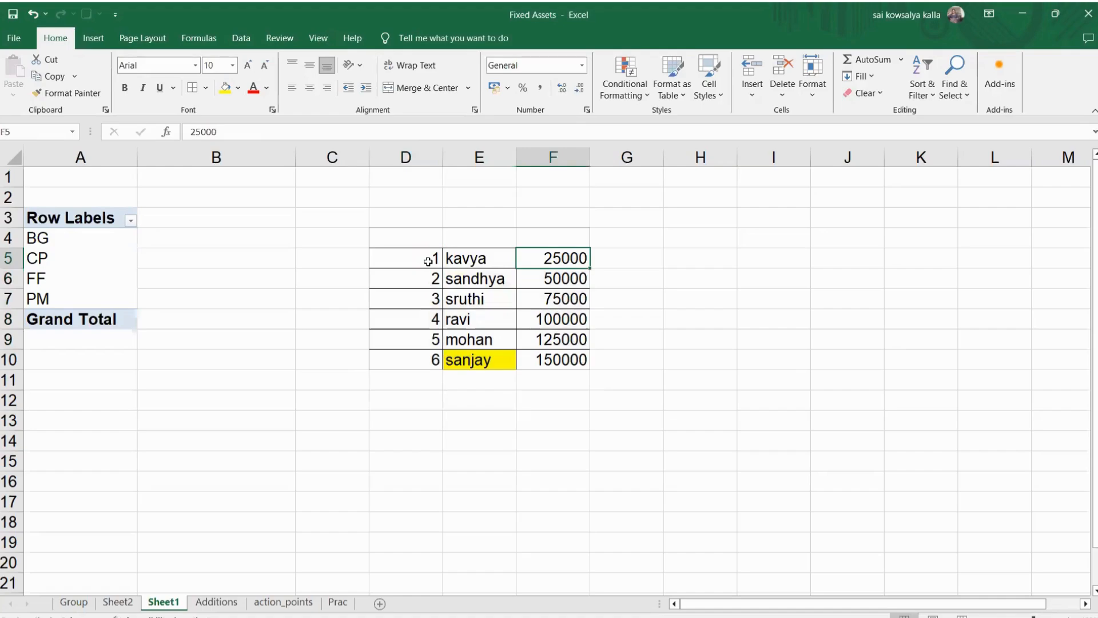
key(Down)
key(Left)
key(Left)
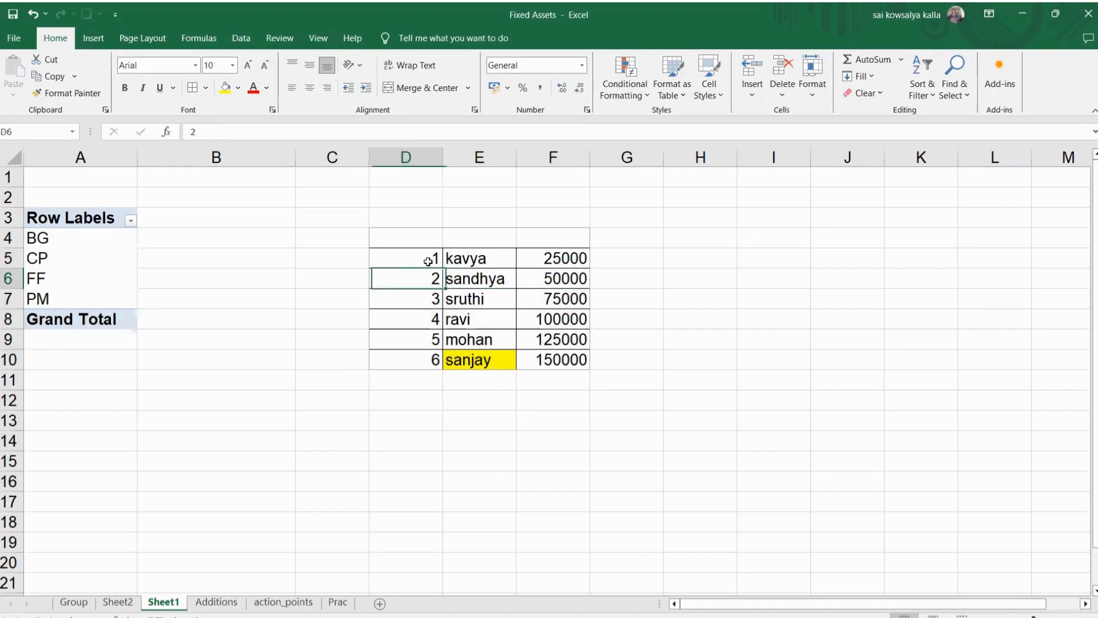
key(Right)
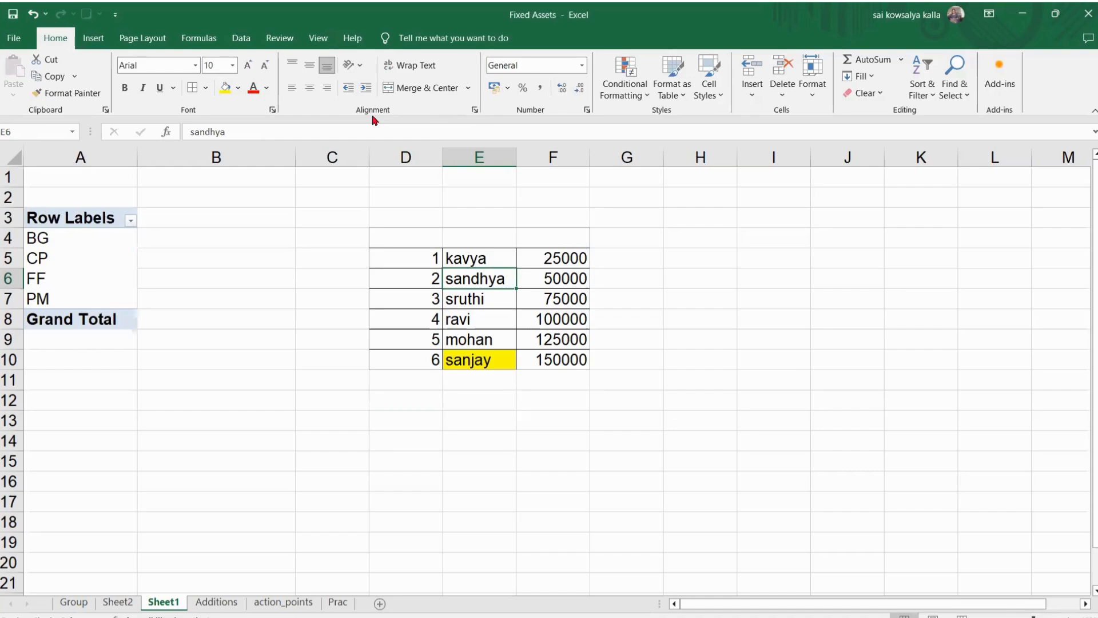
- Change the font color of cell E7 to a darker aqua-blue theme shade
click(473, 298)
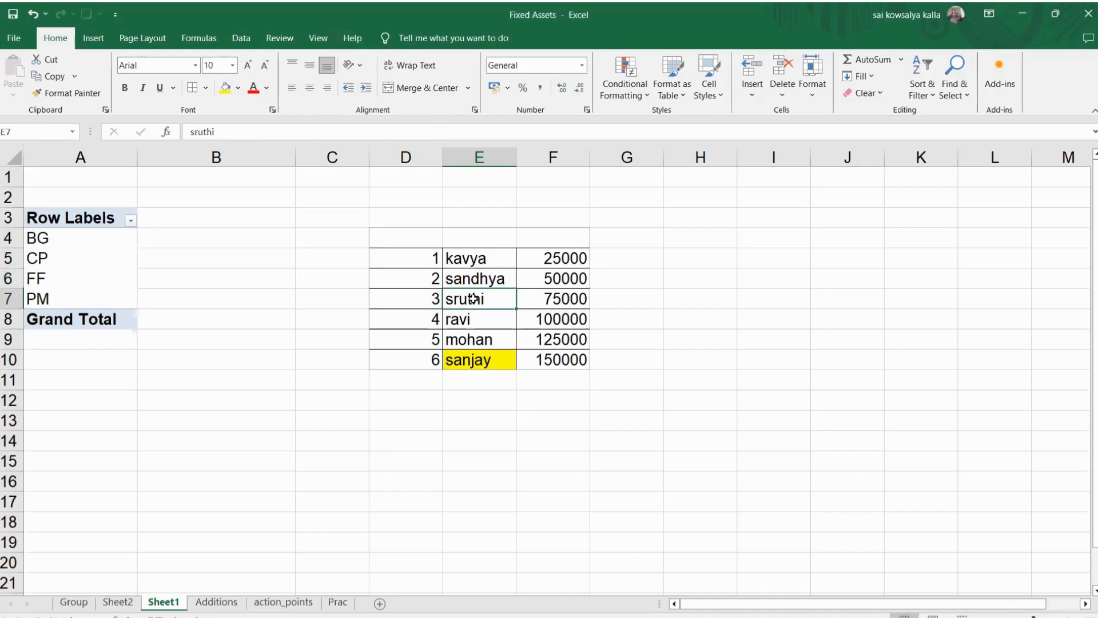
click(266, 94)
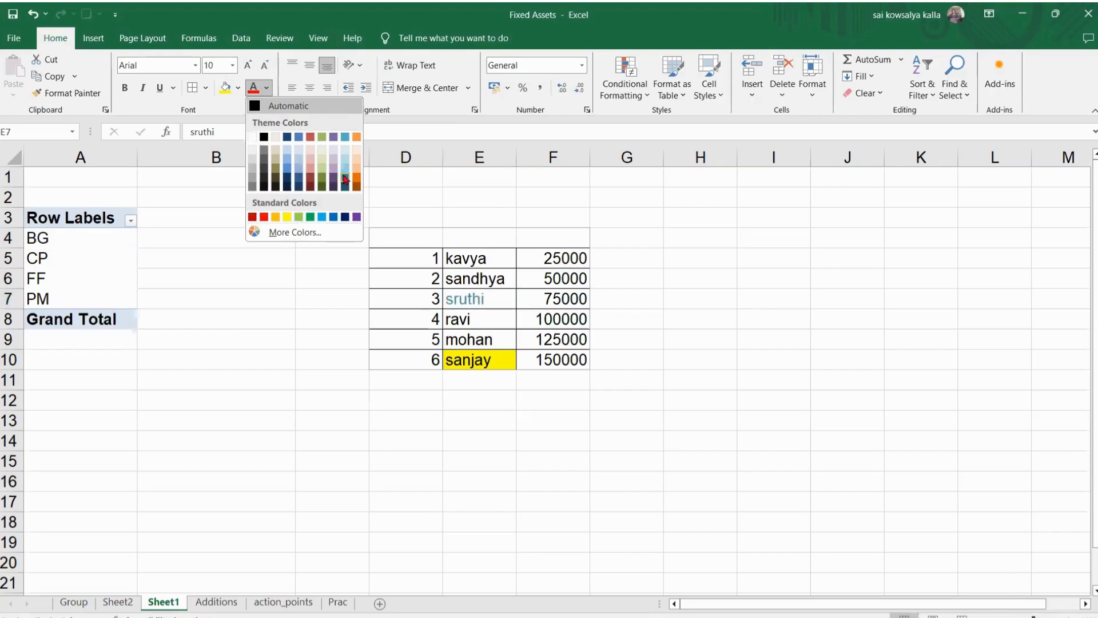
click(346, 179)
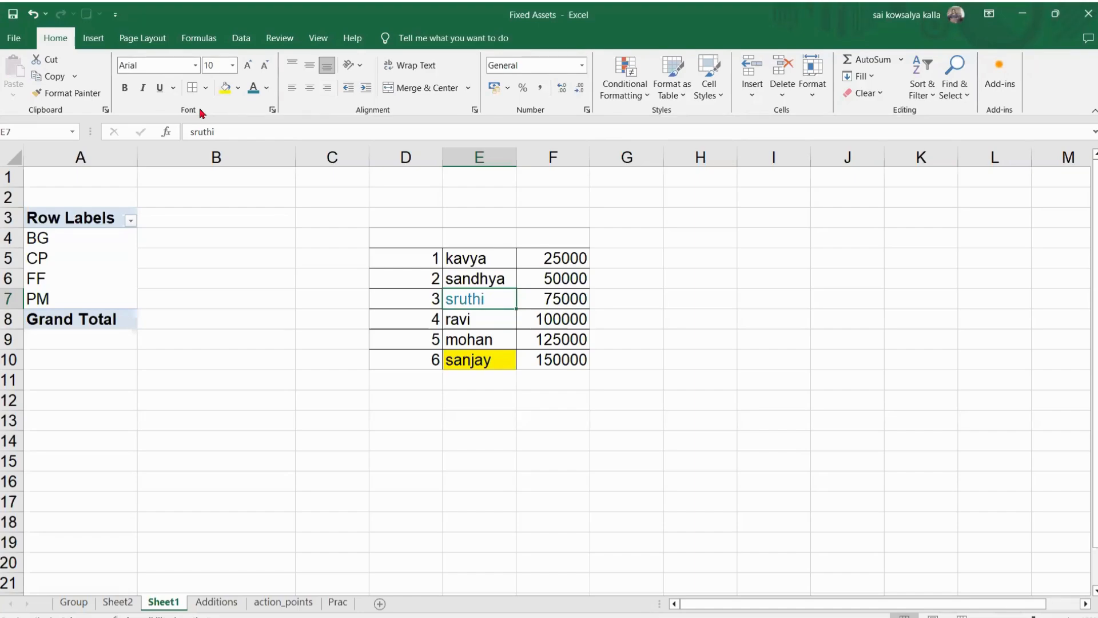
- Open the Format Cells settings for cell E7
key(ctrl+1)
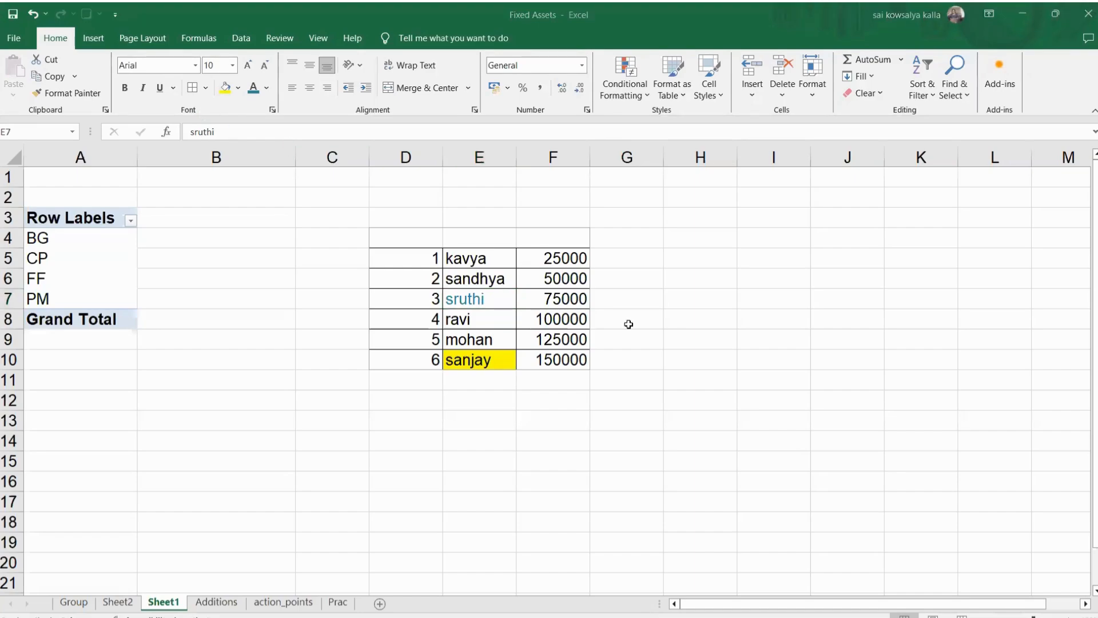